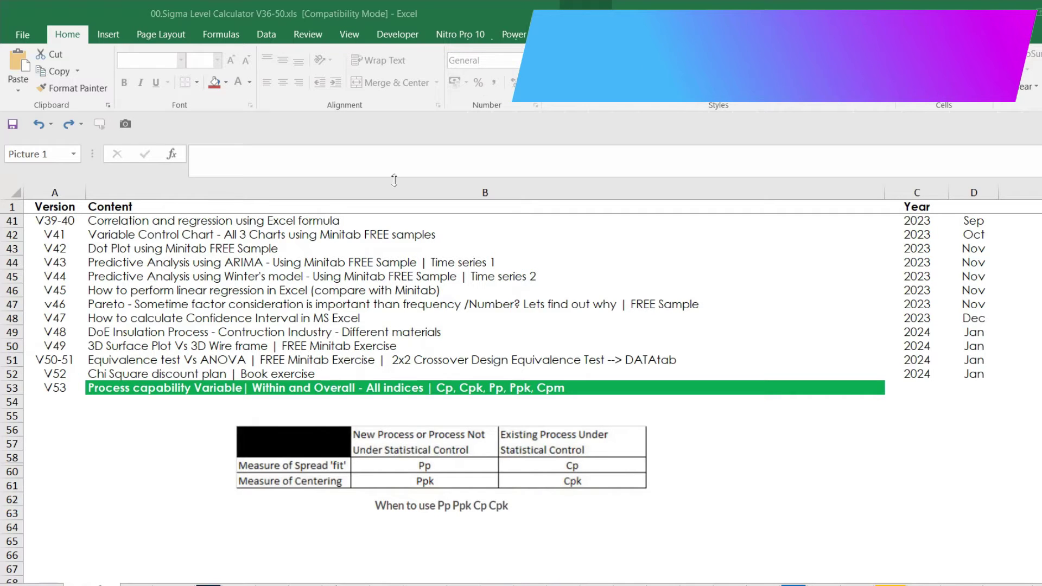
- Examine the capability worksheet's measurement data in column A and the indices listed under Overall and Within
click(353, 472)
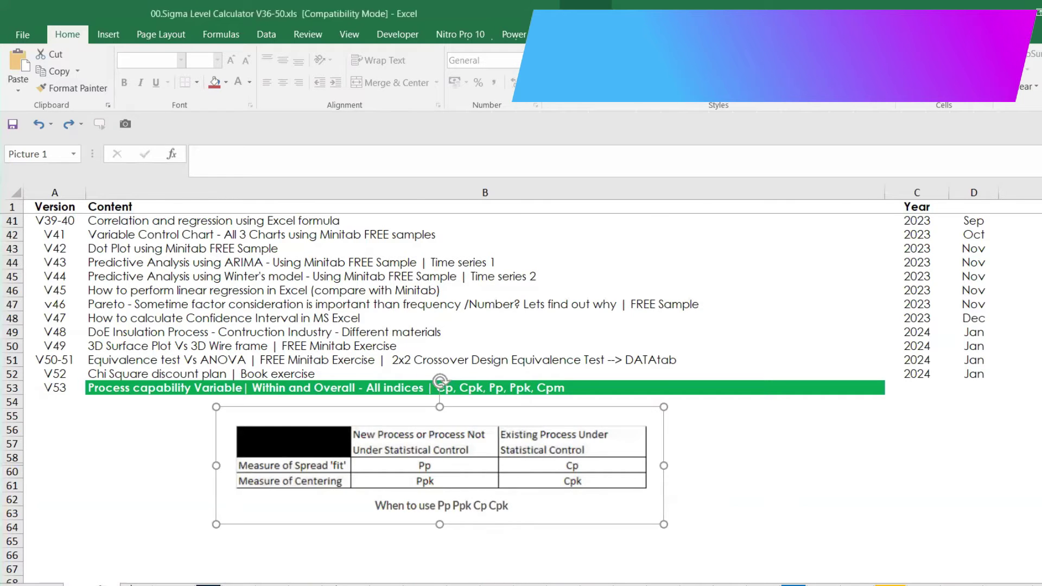
key(ctrl+Page_Down)
click(42, 227)
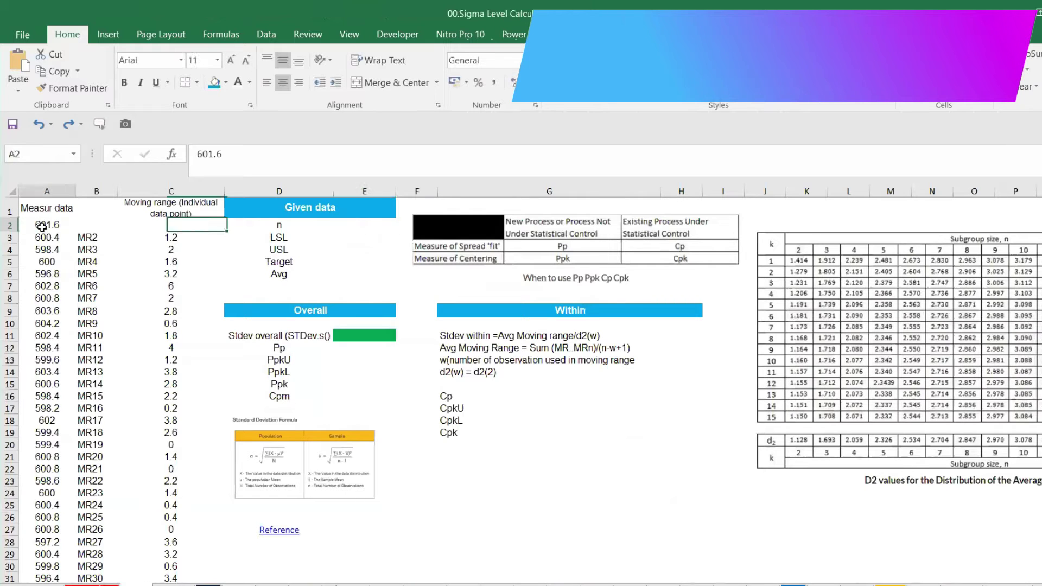
drag(42, 227, 38, 407)
click(50, 225)
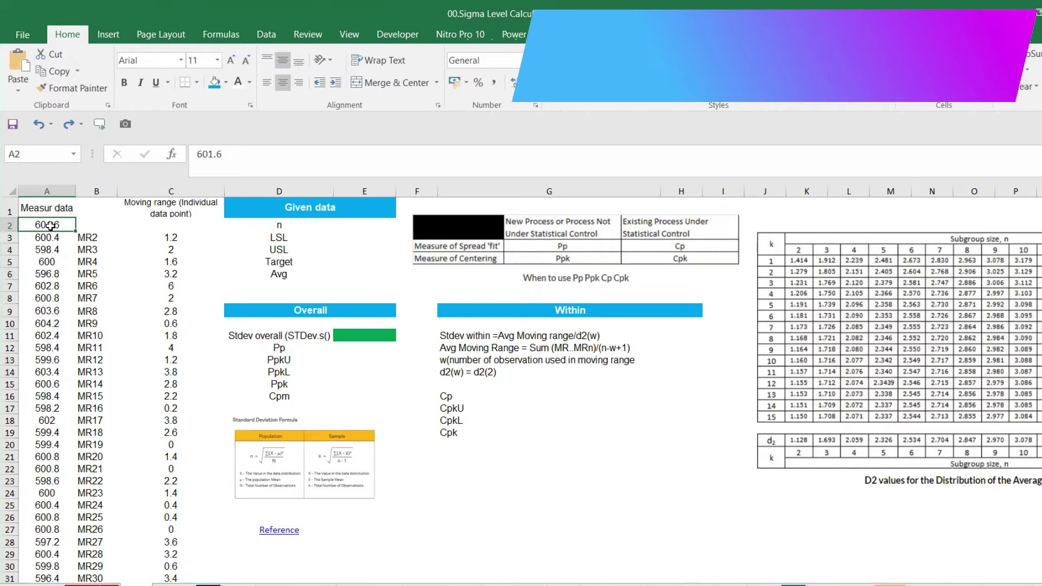
key(ctrl+shift+Down)
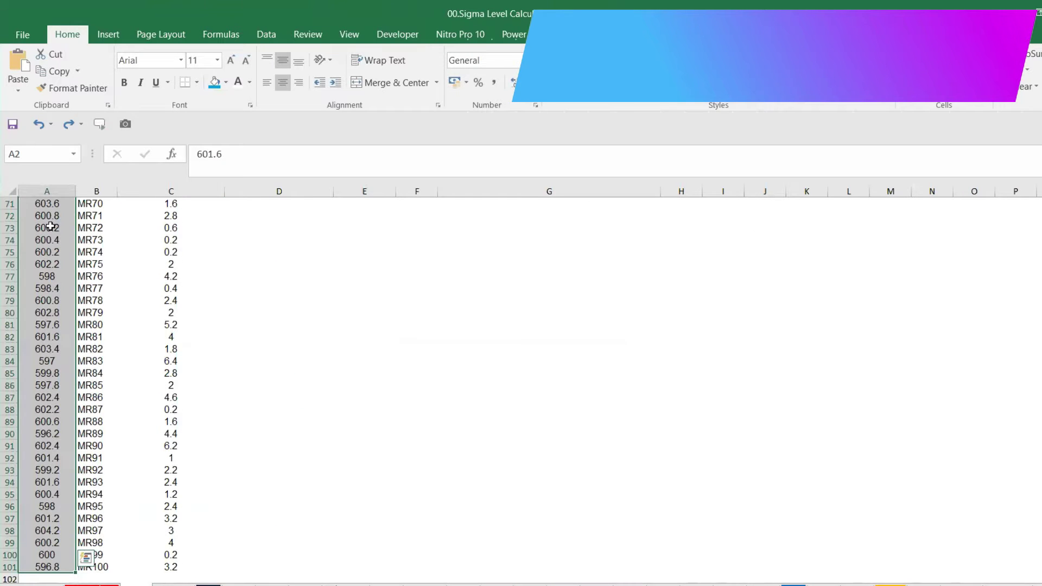
scroll(50, 226, up, 4)
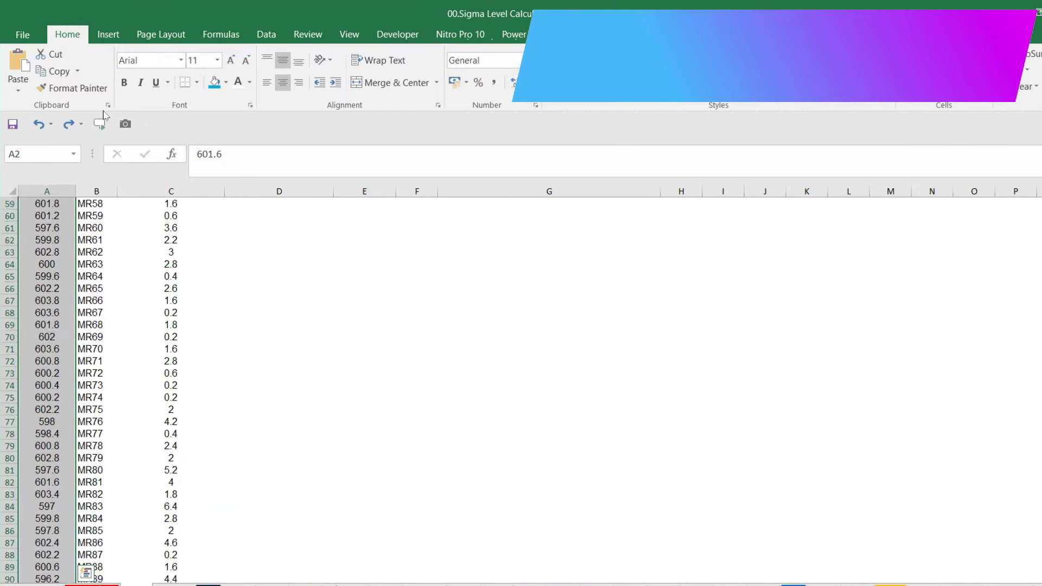
scroll(467, 272, up, 19)
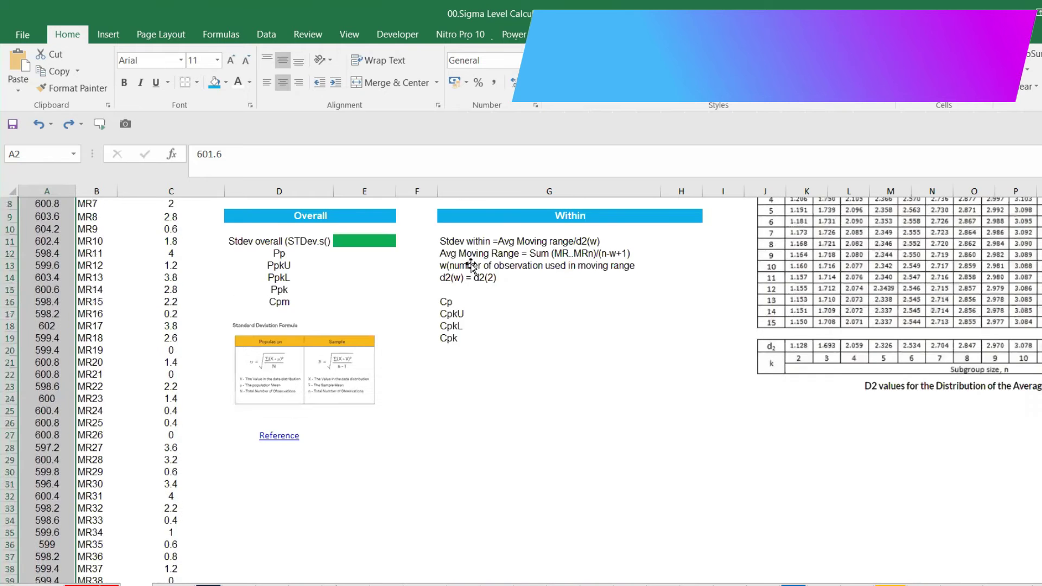
click(338, 308)
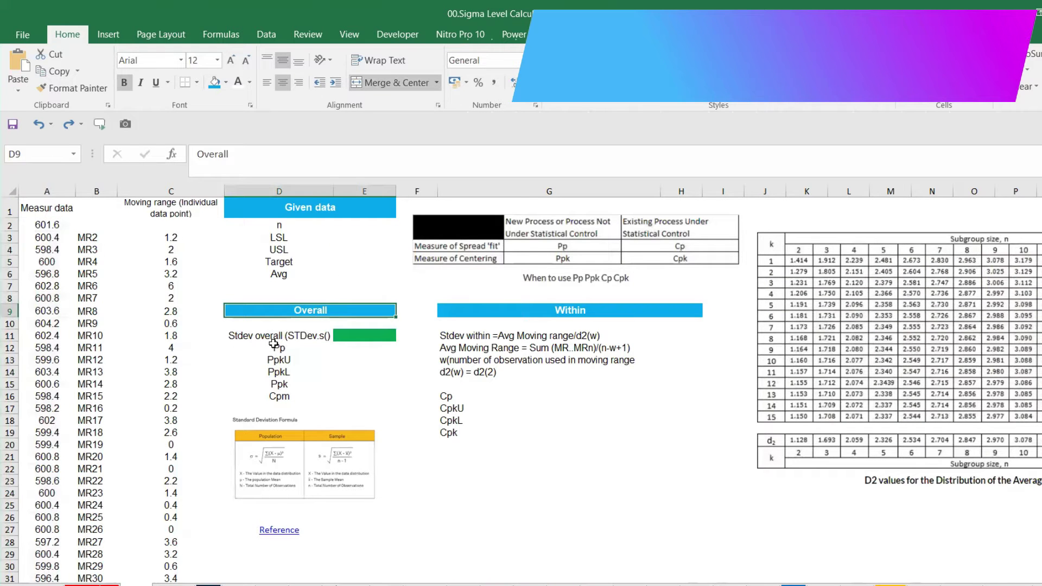
click(554, 310)
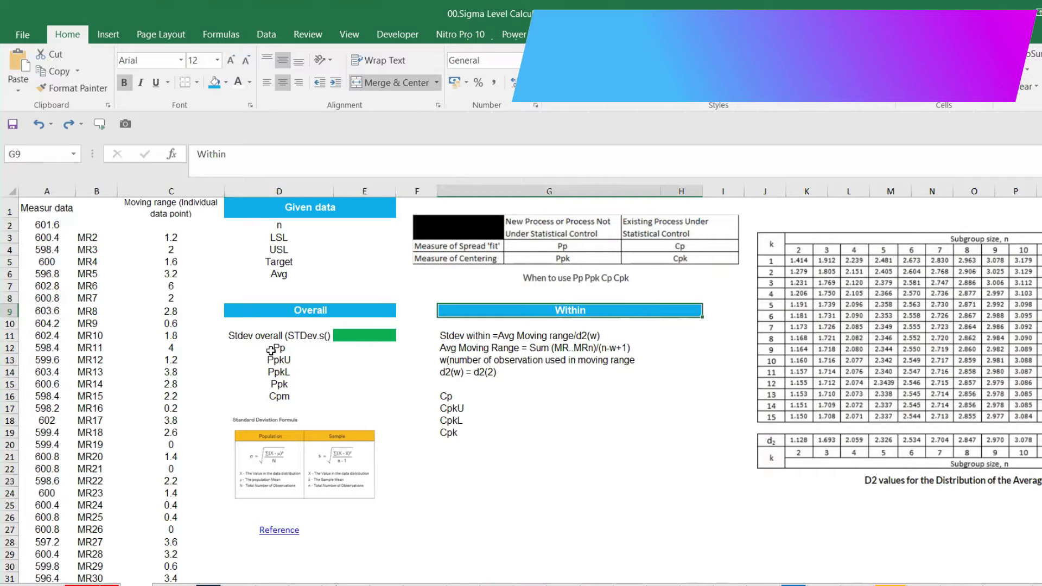
click(282, 396)
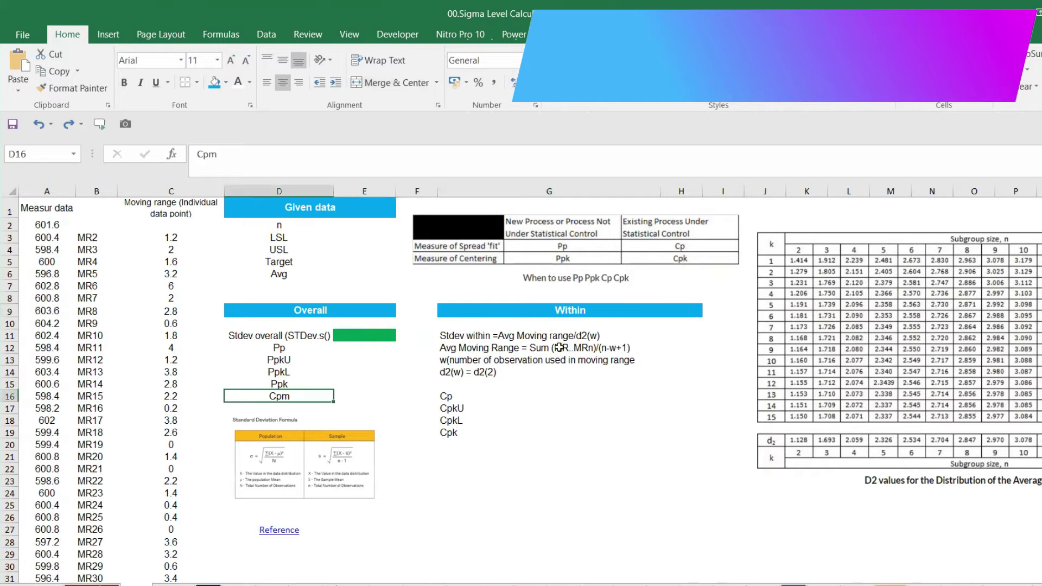
click(461, 400)
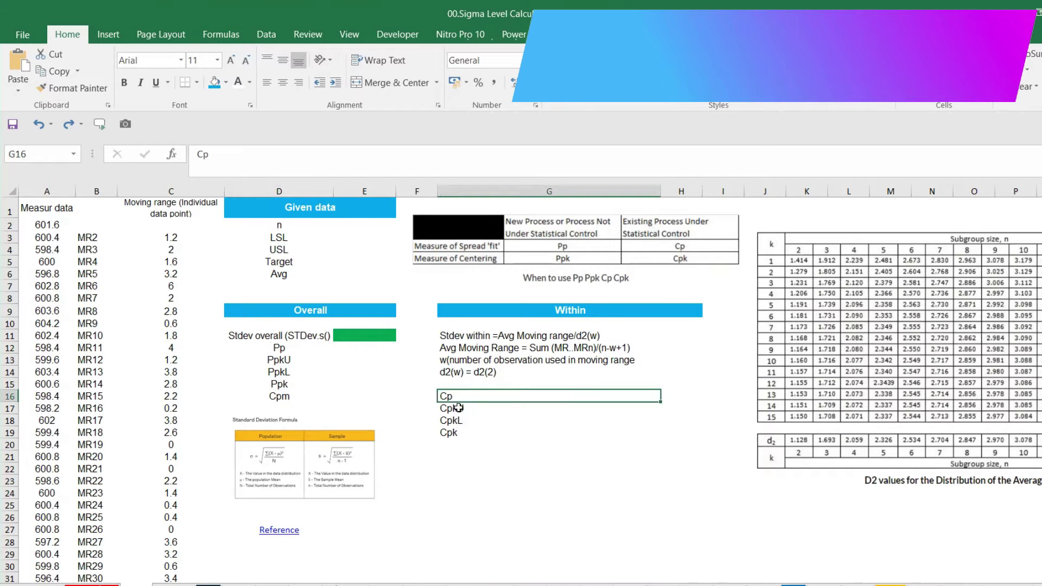
- Copy the Measur data column A and paste it into column C4 of the Minitab worksheet
click(56, 190)
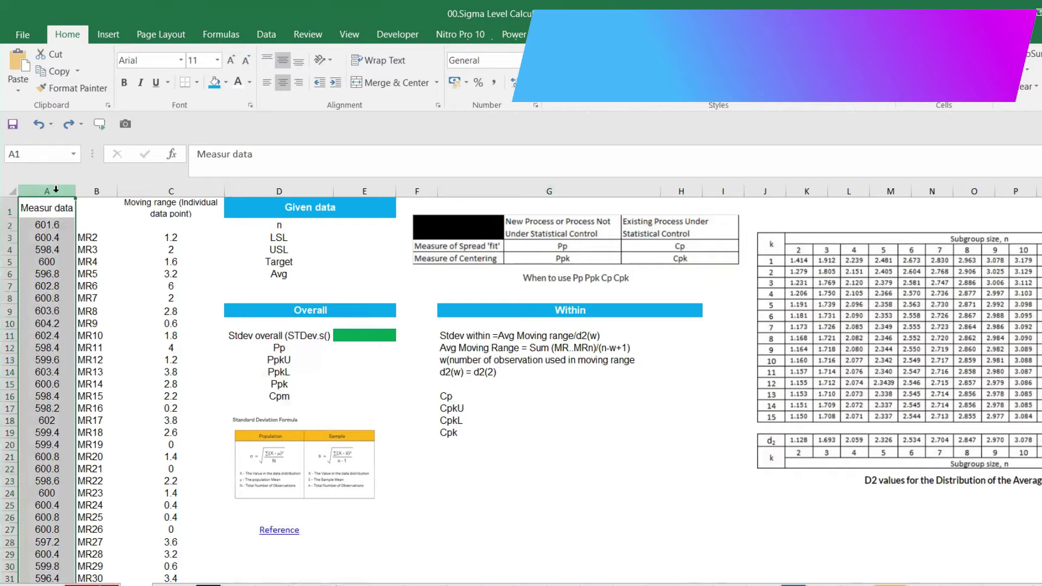
key(ctrl+c)
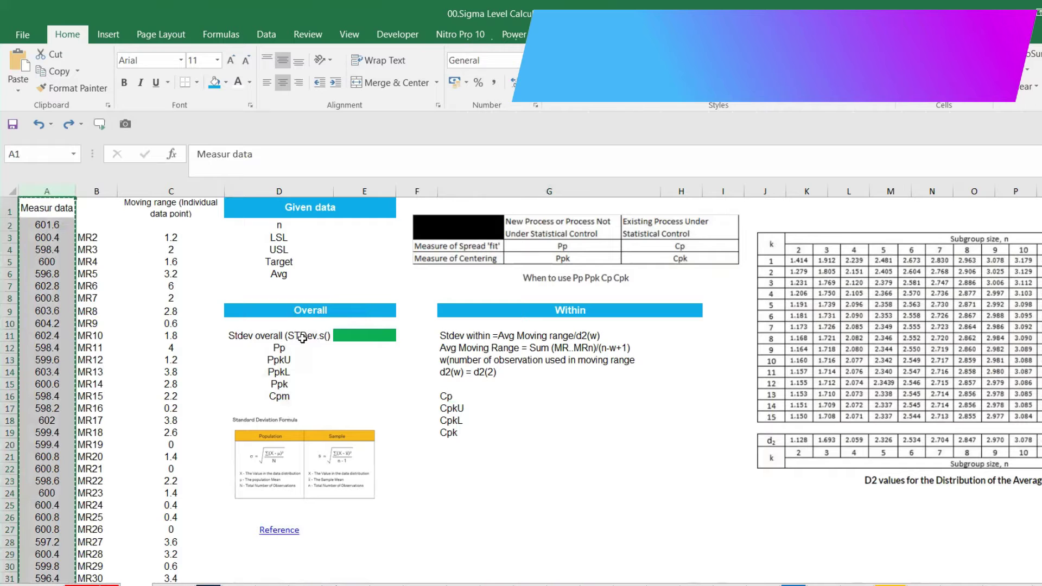
click(786, 577)
key(super+Up)
click(358, 166)
key(ctrl+v)
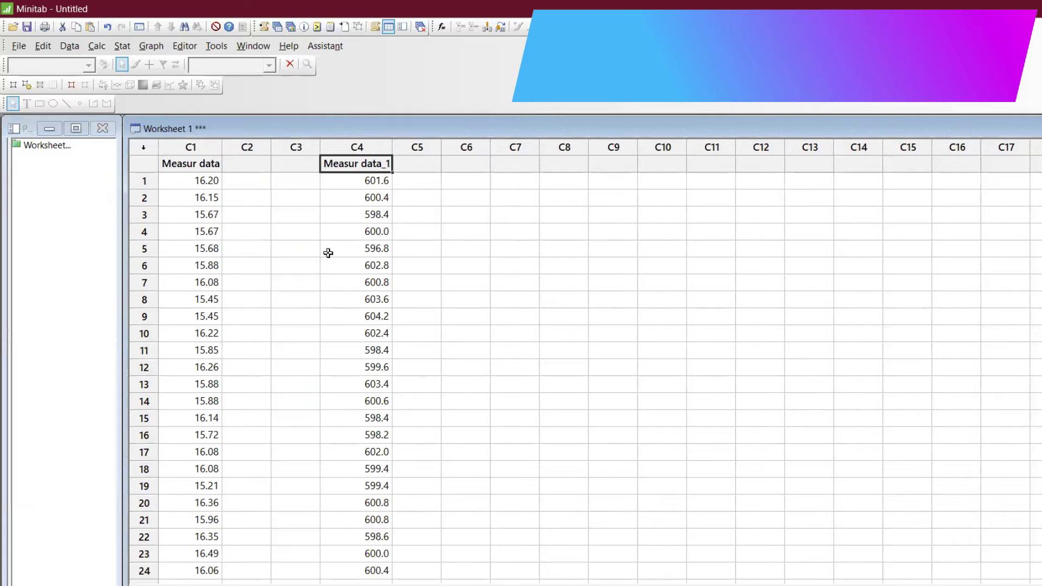
- Start a normal Capability Sixpack with Measur data_1 as the single data column
click(122, 46)
mouse_move(154, 125)
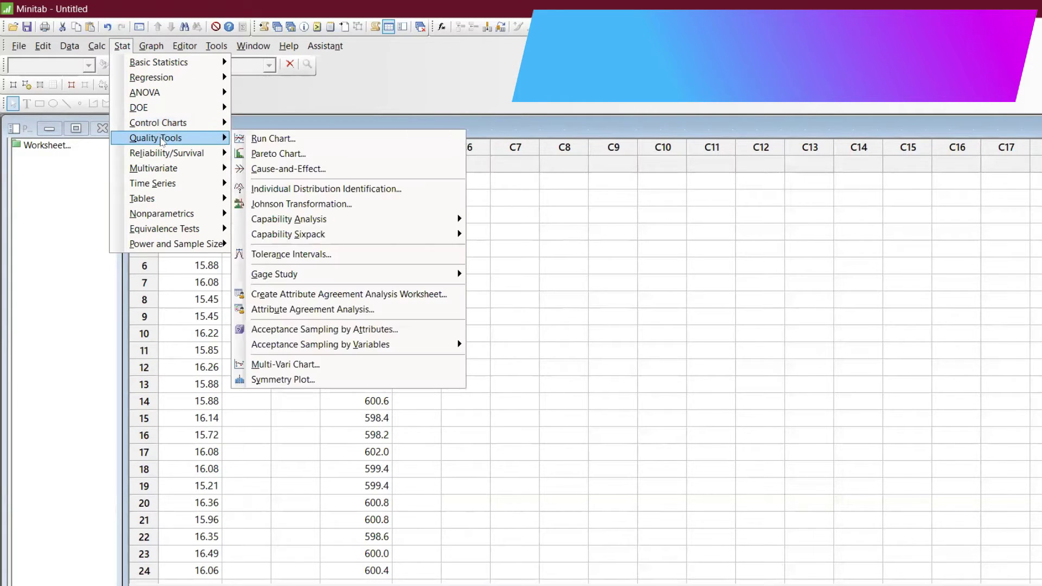
mouse_move(326, 221)
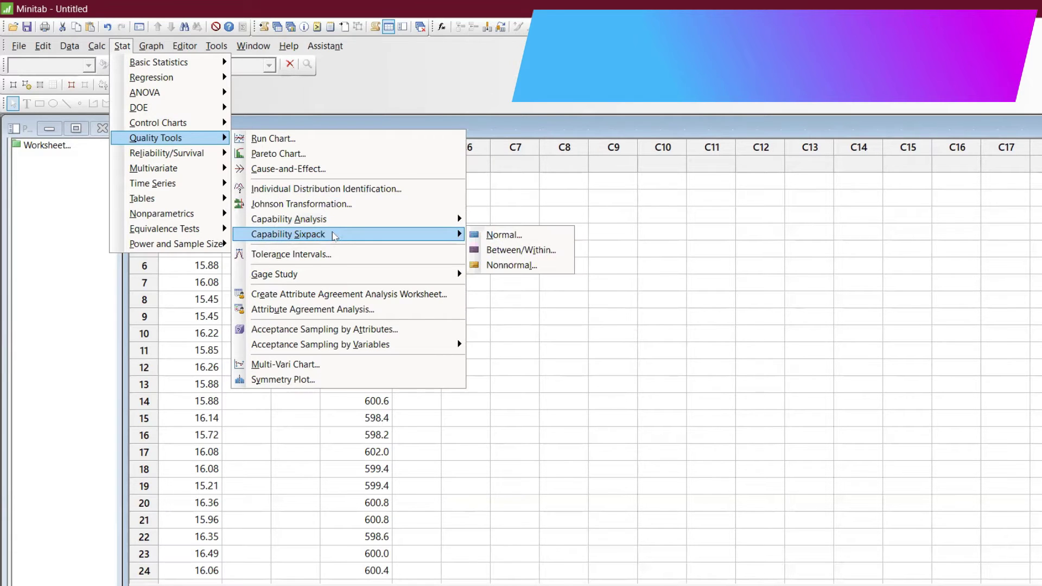
click(480, 237)
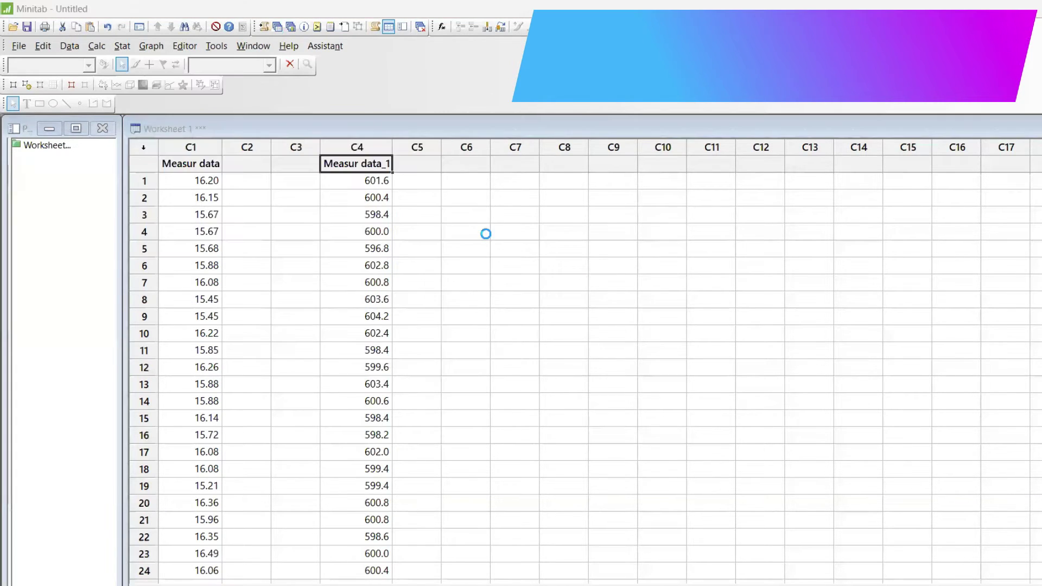
double_click(471, 227)
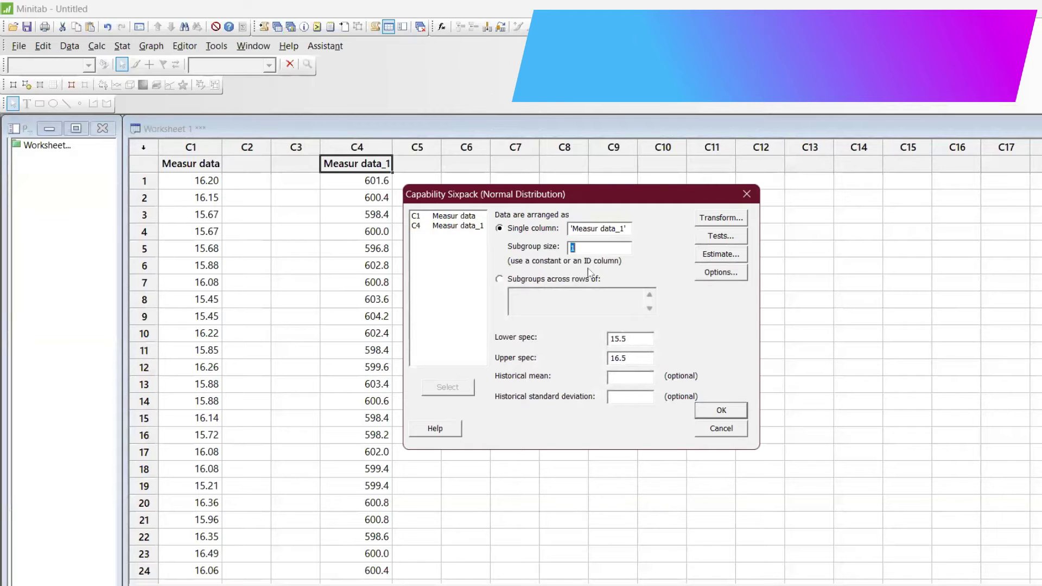
- Set the Capability Sixpack's lower spec to 590 and upper spec to 610
click(630, 340)
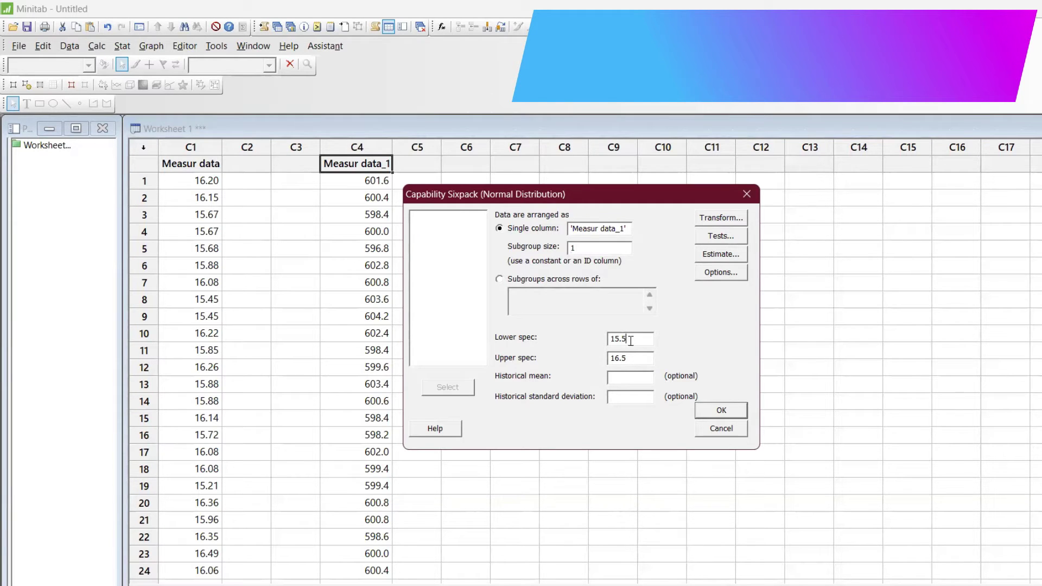
key(BackSpace)
key(BackSpace)
key(BackSpace)
key(BackSpace)
text(590)
key(Tab)
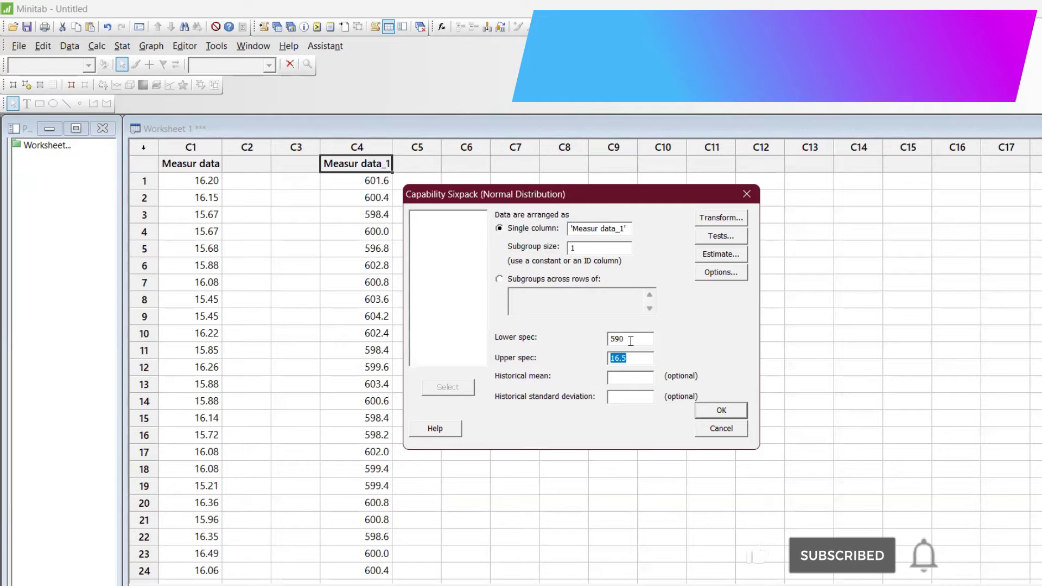
text(610)
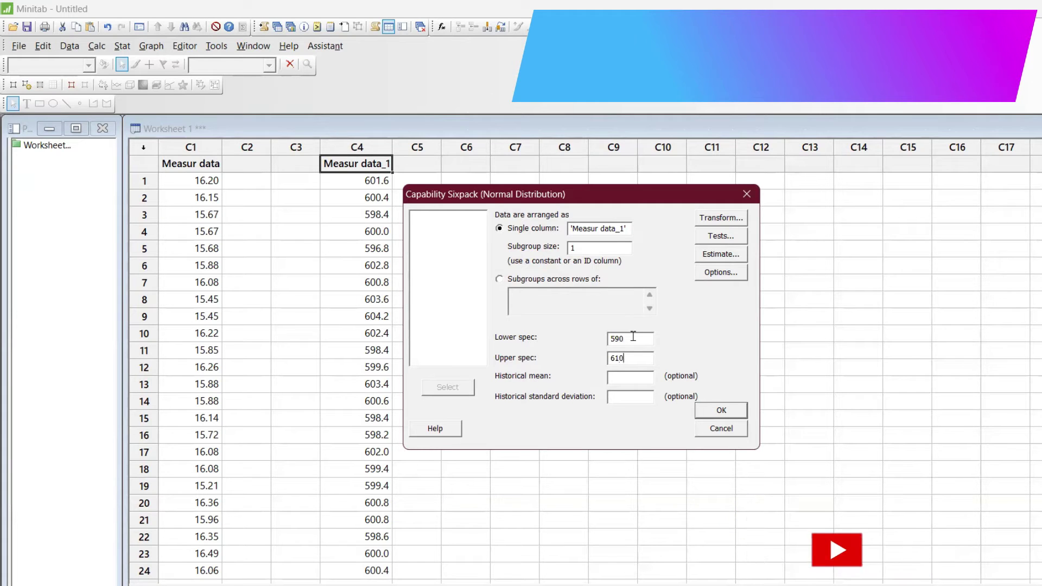
- Set the target to 600 in the sixpack options and generate the Process Capability Sixpack report
click(720, 272)
key(Tab)
text(600)
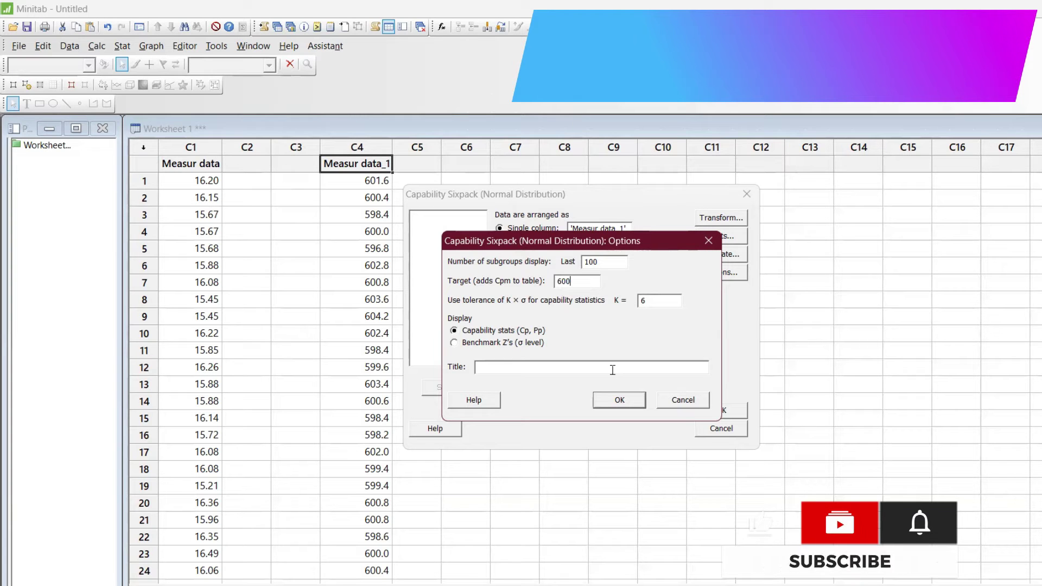
click(619, 400)
click(721, 410)
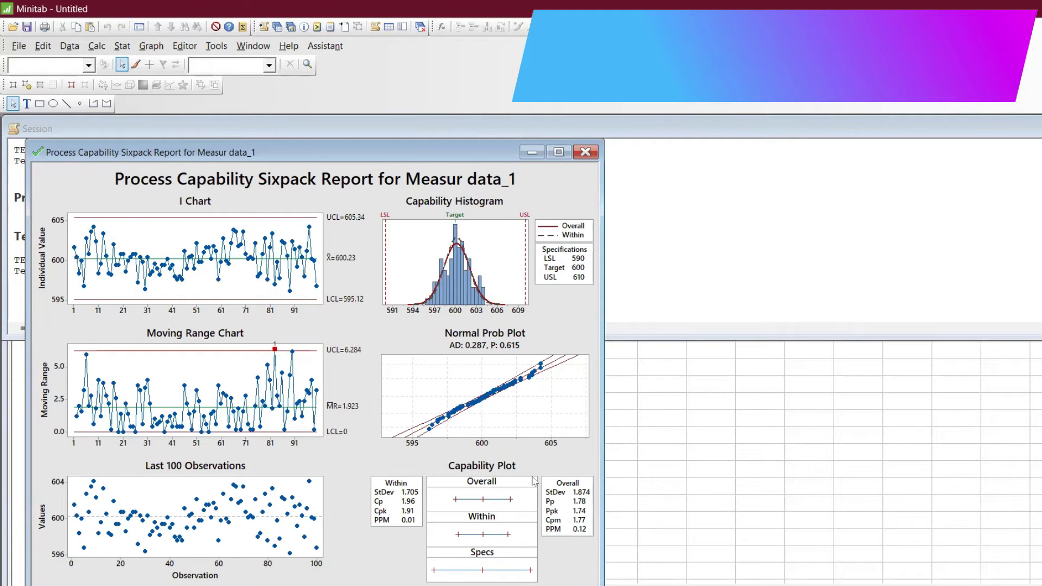
- Maximize the sixpack report to examine its Within and Overall capability statistics, and return to the Excel workbook
click(548, 153)
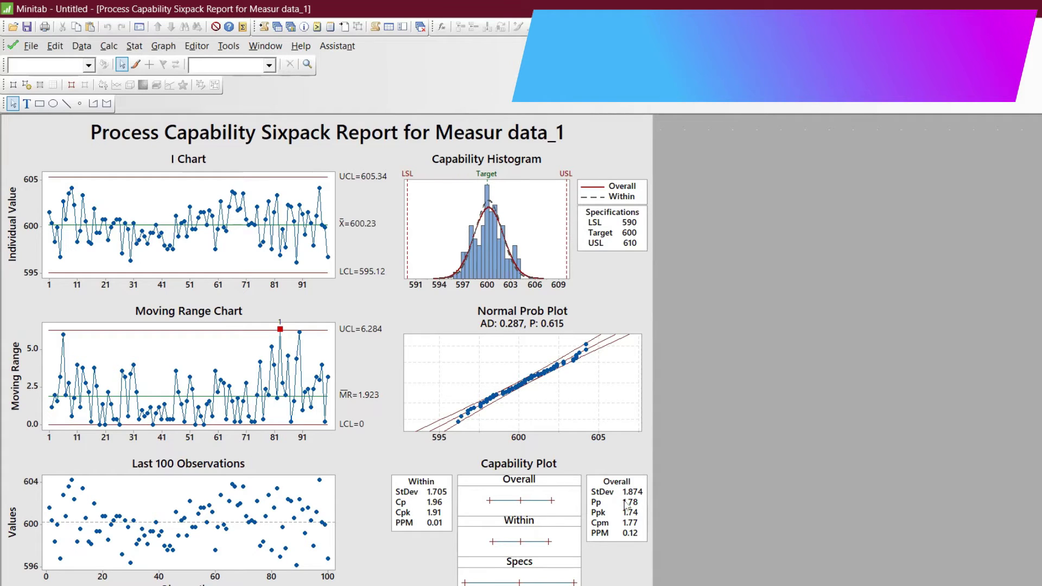
click(418, 495)
click(616, 583)
click(613, 537)
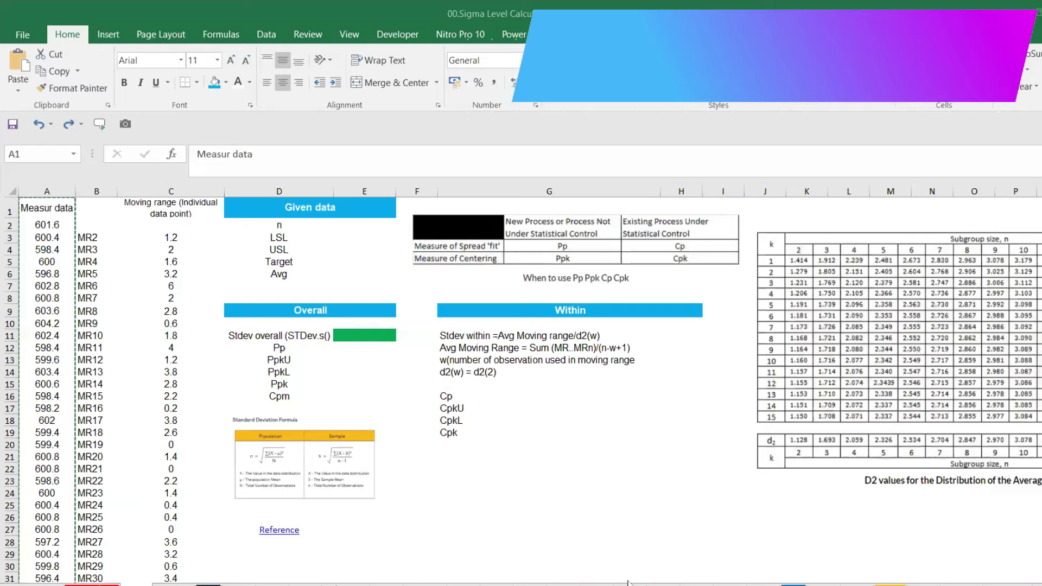
- Fill in the Given data in E2:E5 with n 100, LSL 590, USL 610 and Target 600
click(381, 362)
click(357, 226)
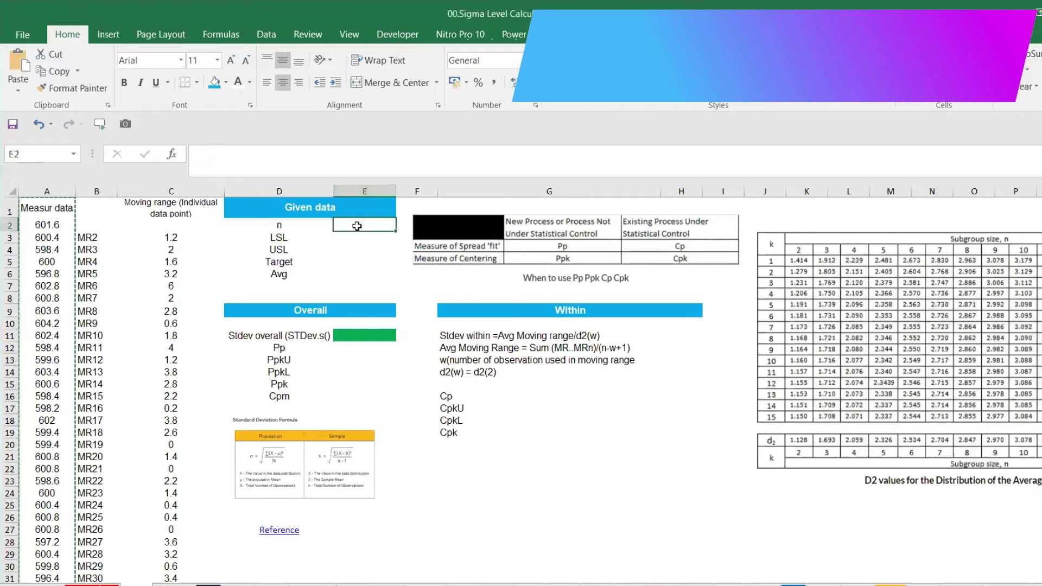
text(100)
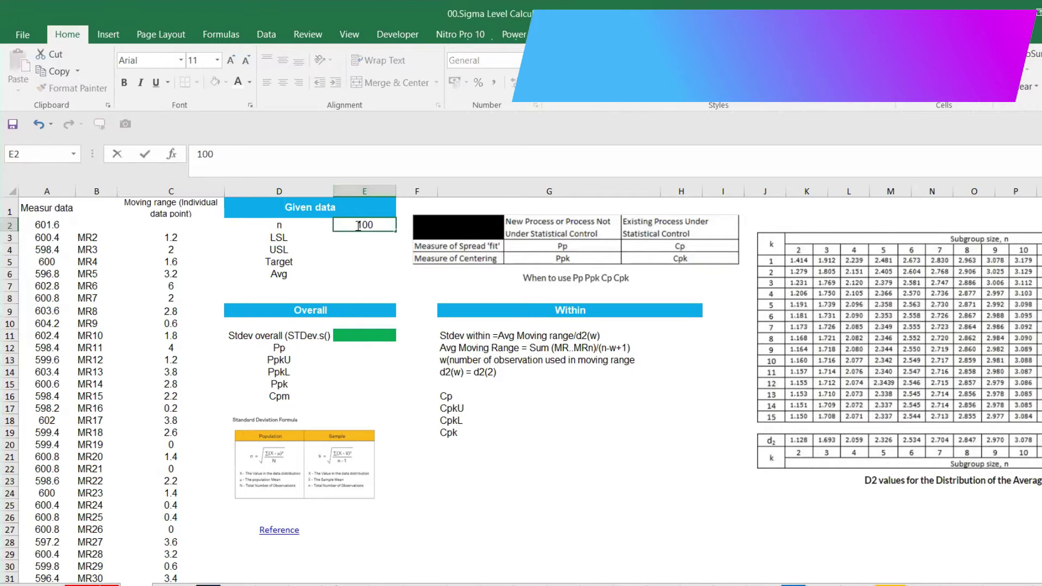
key(Return)
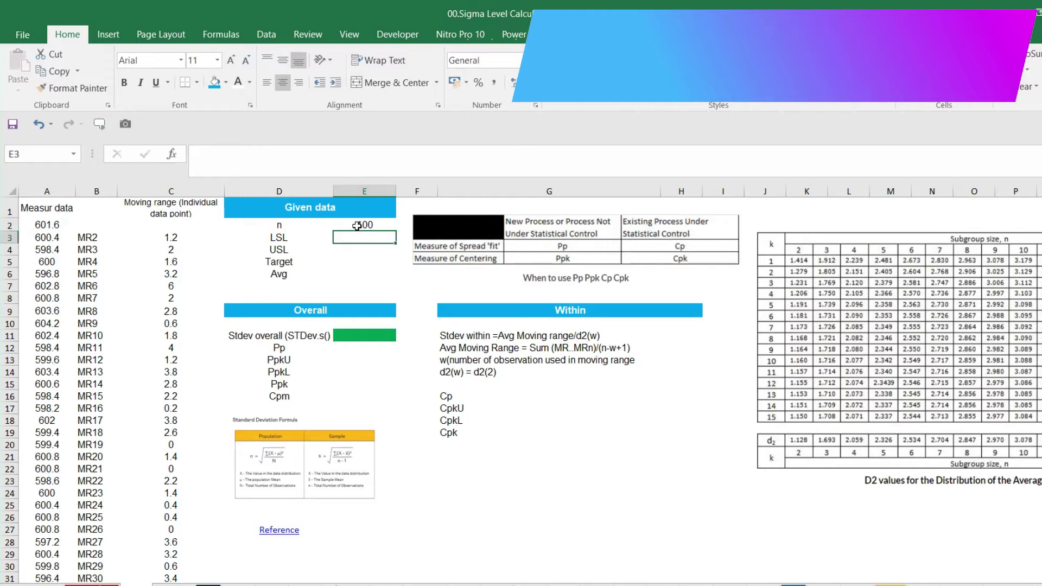
text(590)
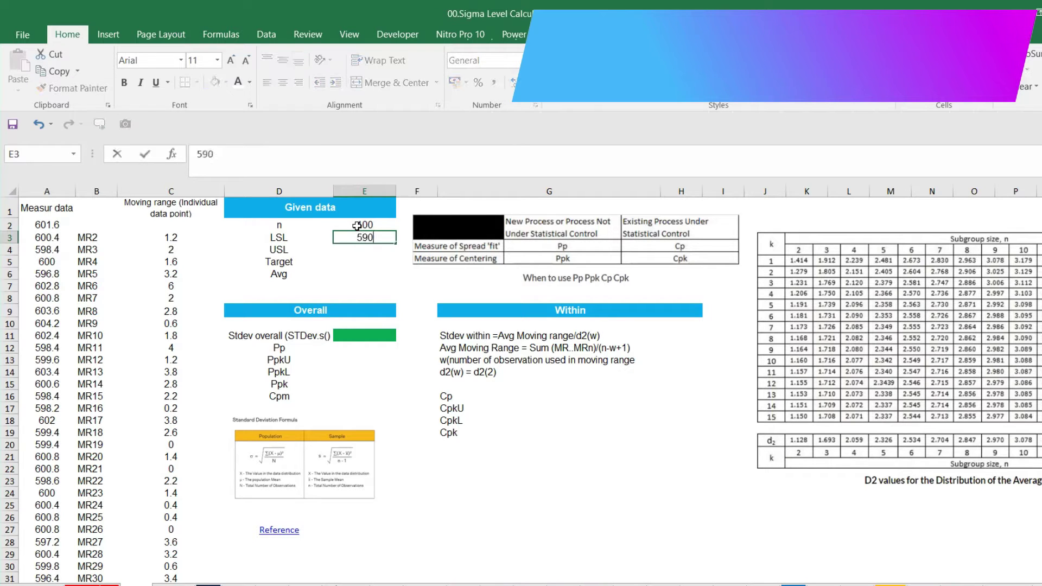
key(Return)
text(61)
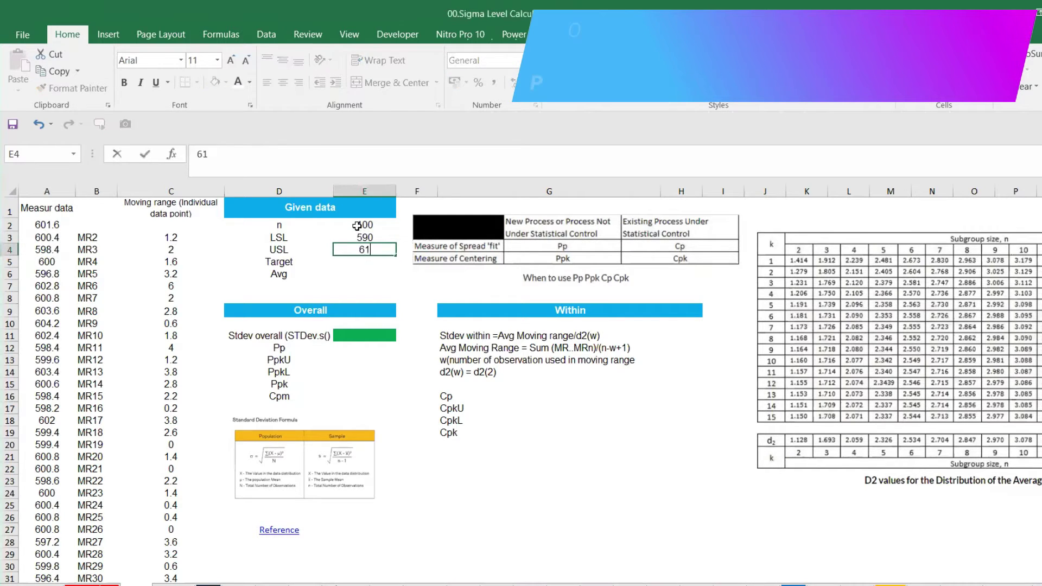
text(0)
key(Return)
text(600)
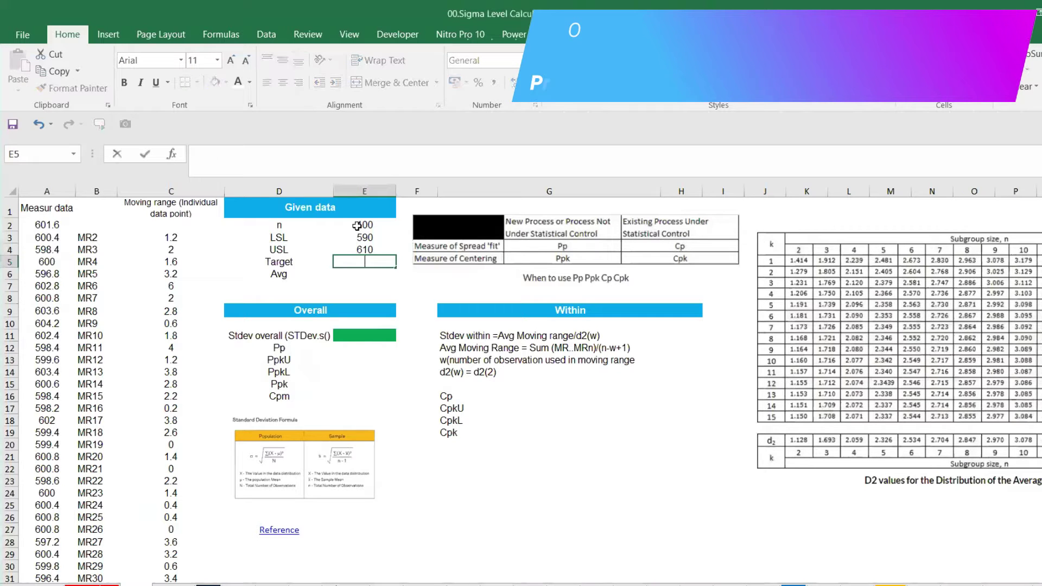
key(Return)
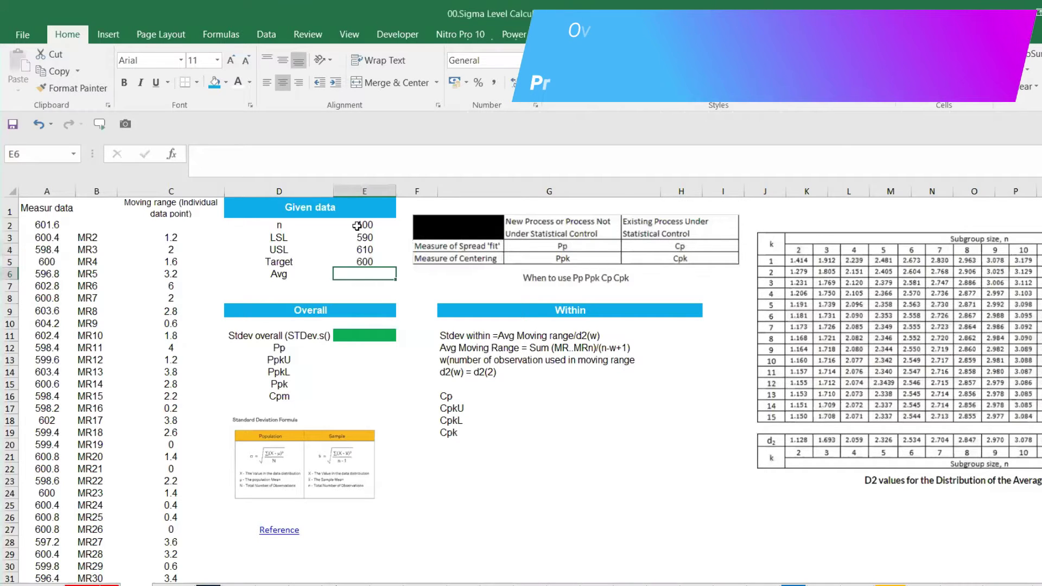
- Calculate Avg in E6 with =AVERAGE(A:A) and show it to three decimal places
text(=AVERAGE()
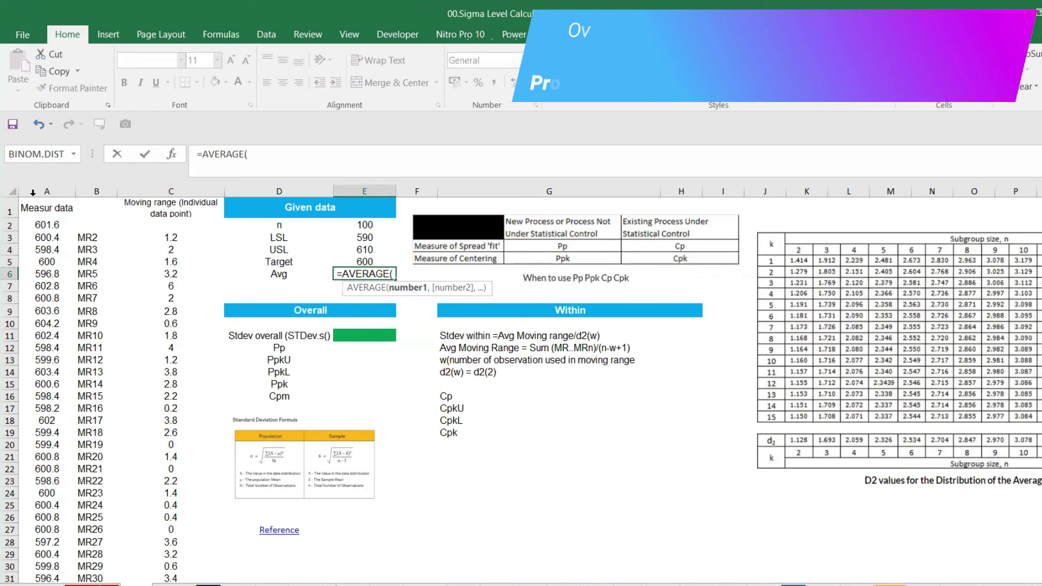
click(48, 191)
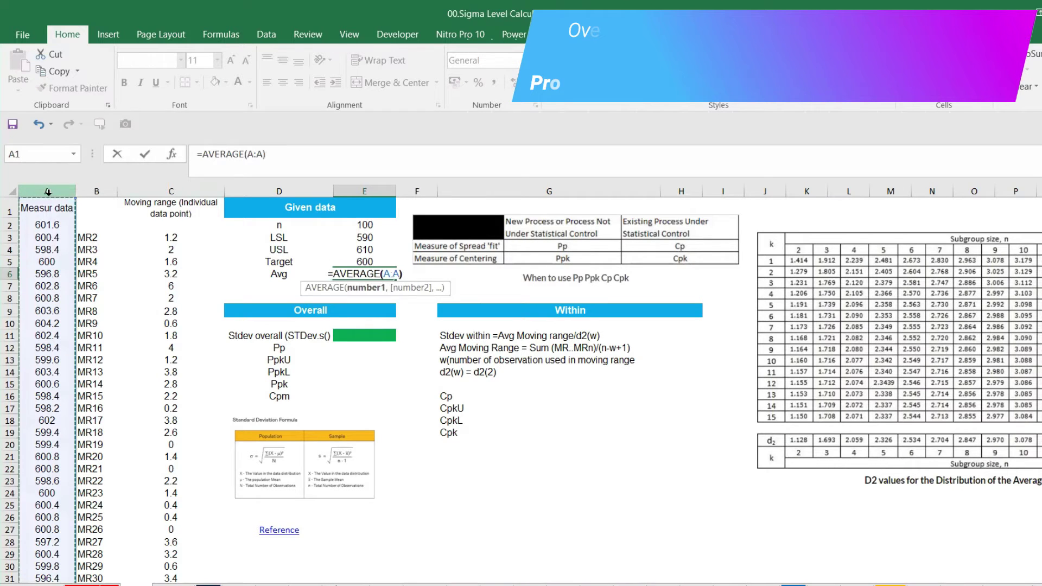
key(Return)
click(369, 276)
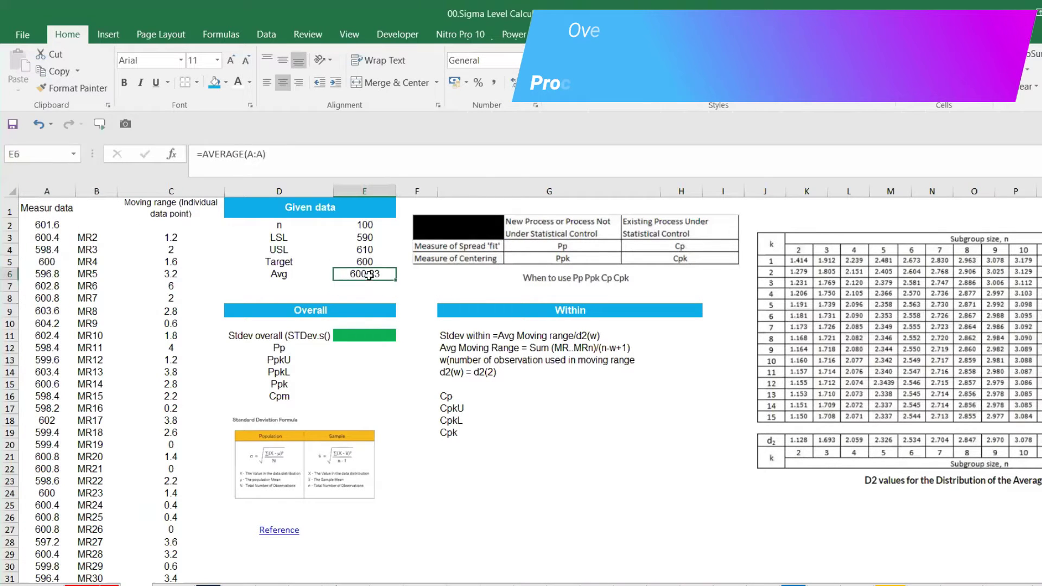
click(513, 82)
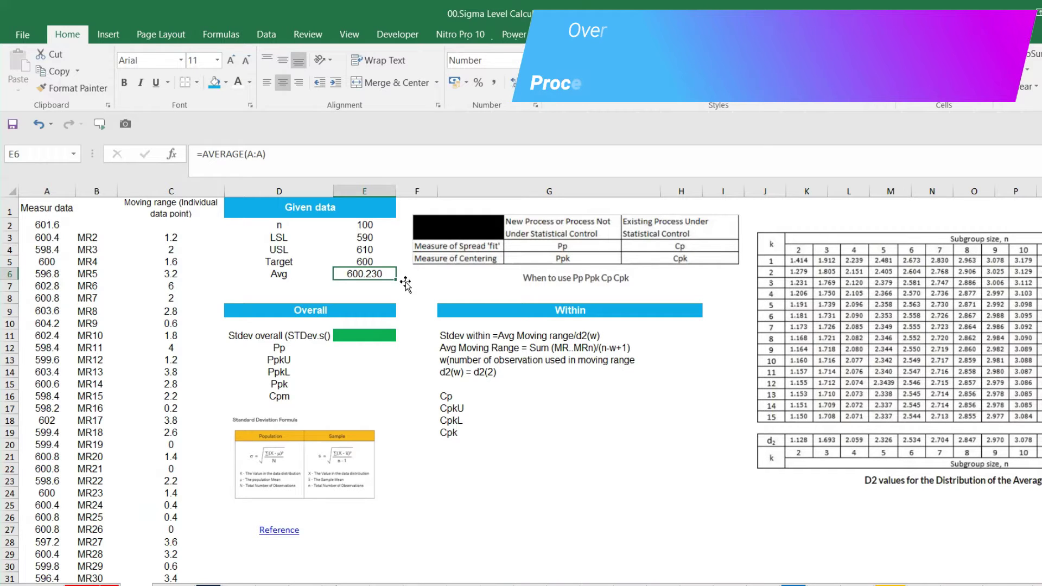
- Calculate the overall standard deviation of the measured data in E11 with =STDEV.S(A:A)
click(375, 334)
click(333, 308)
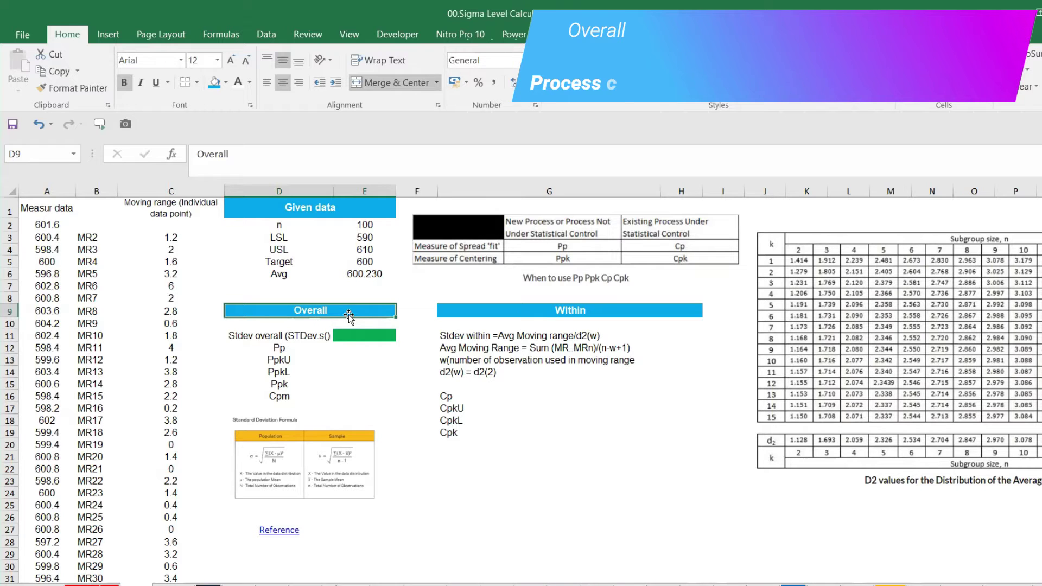
click(363, 333)
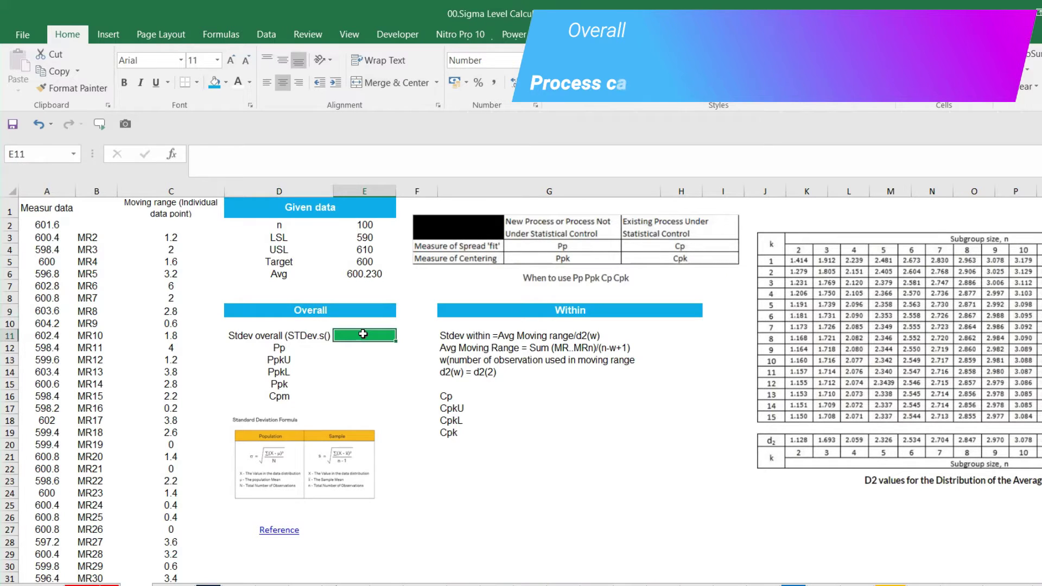
text(=std)
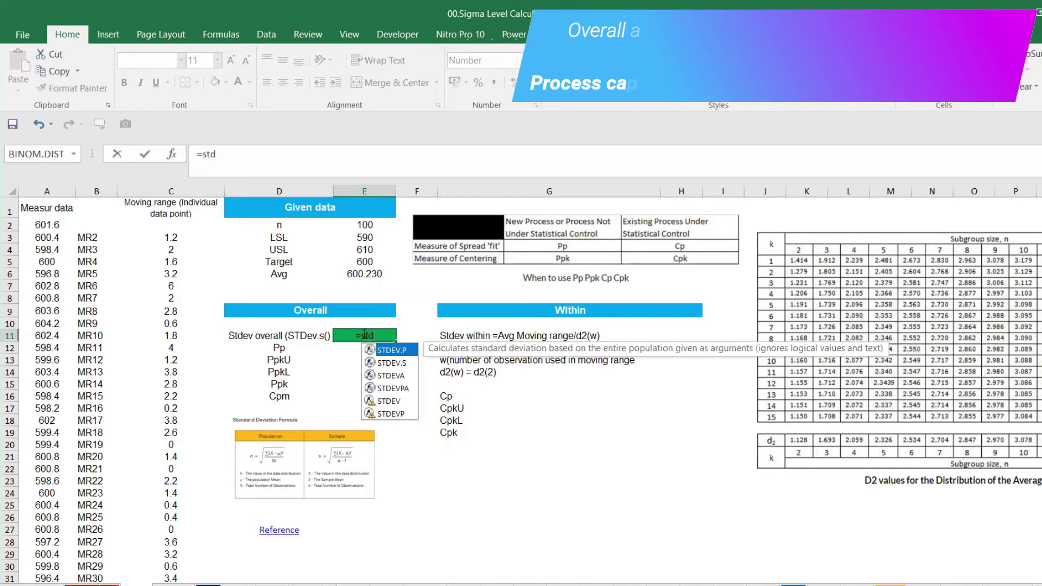
click(396, 363)
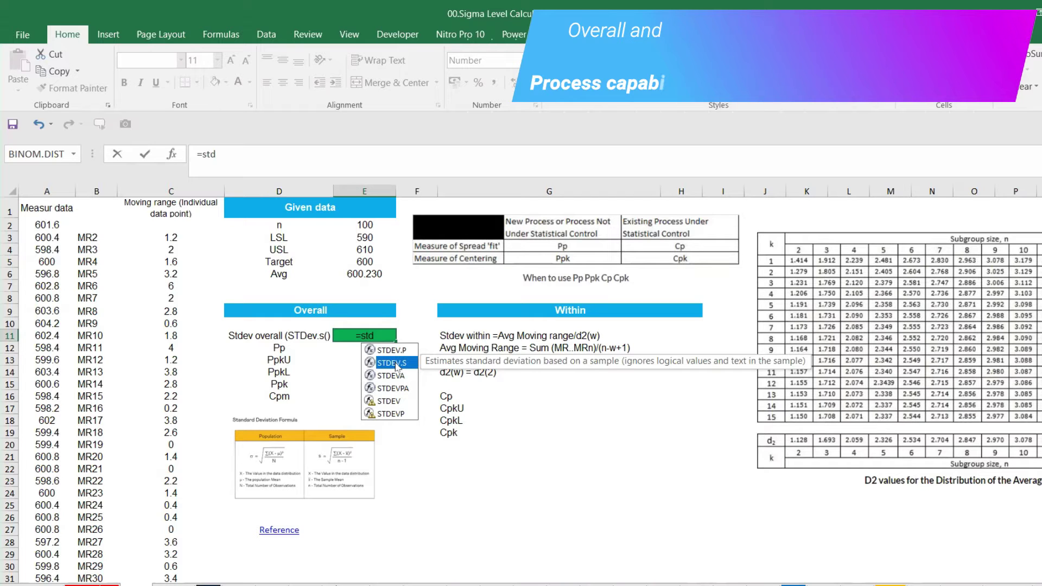
double_click(395, 363)
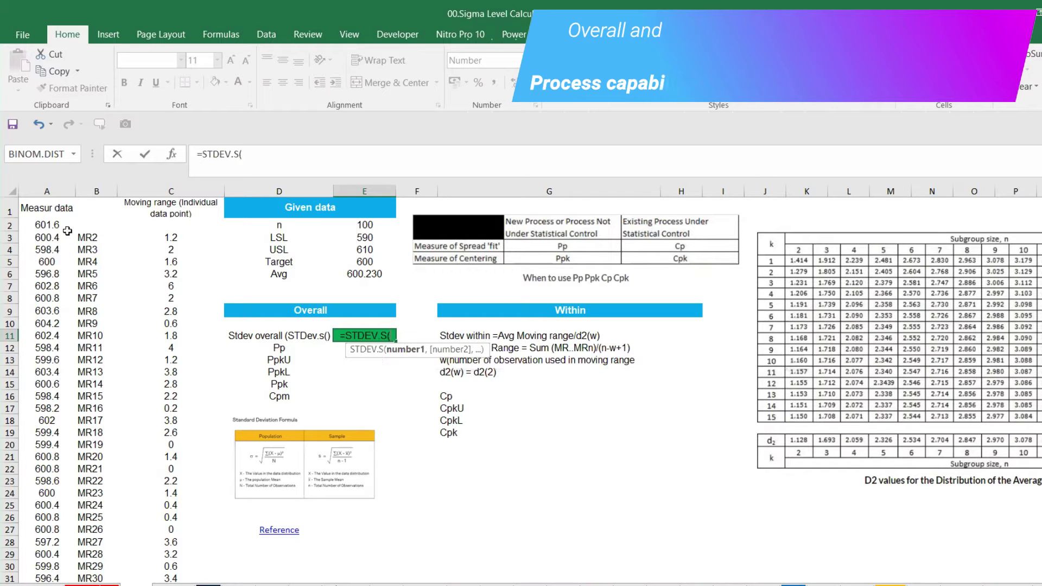
click(55, 187)
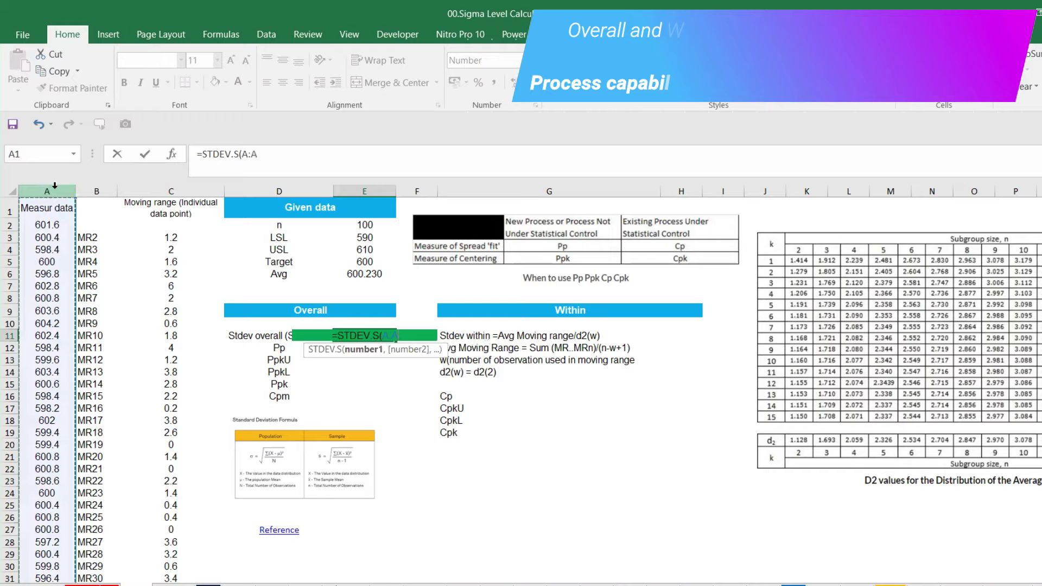
key(Return)
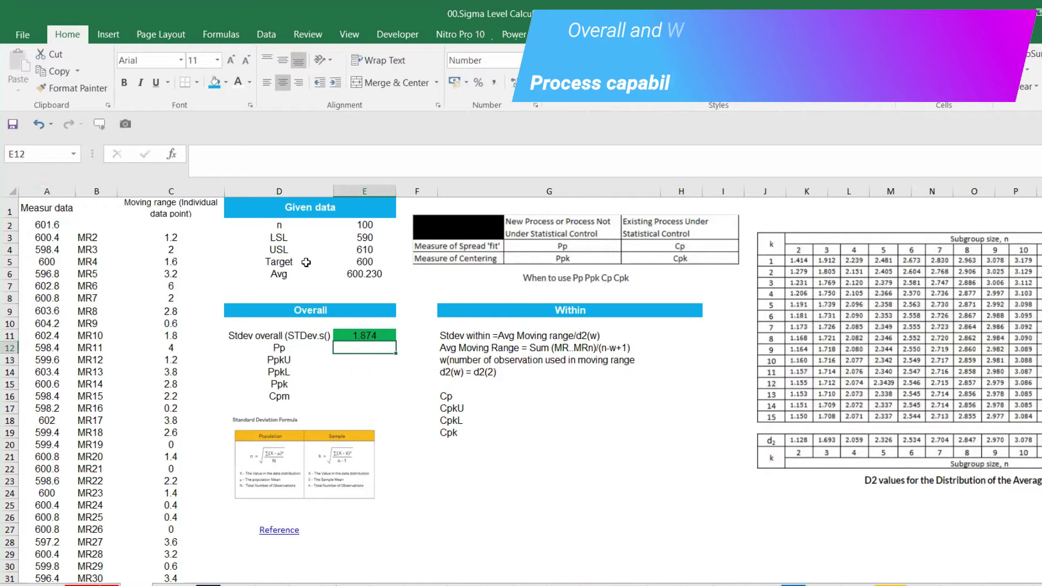
click(372, 333)
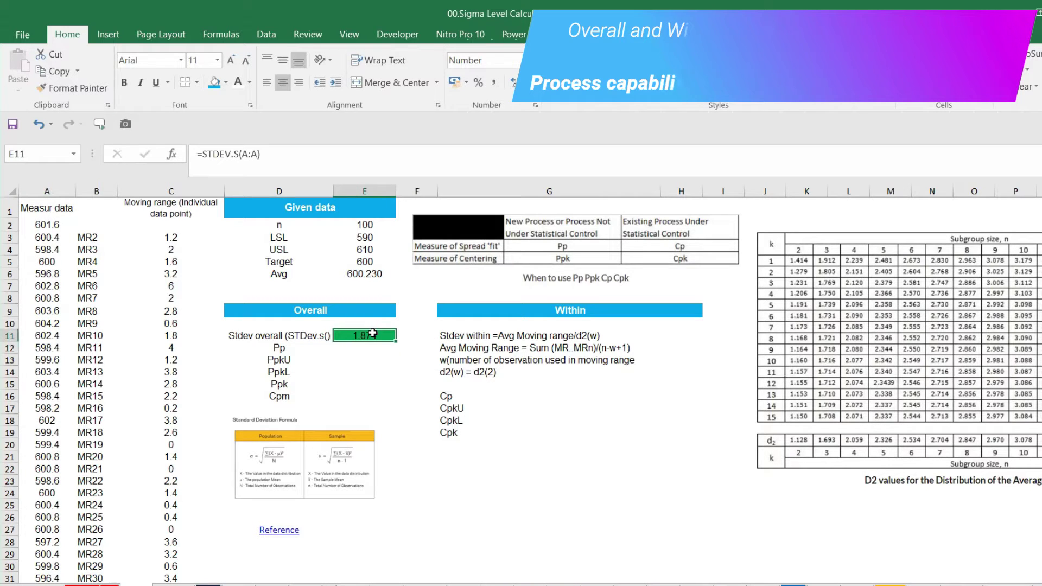
- Calculate Pp in E12 with =(E4-E3)/(6*E11) and compare it with the Overall statistics in Minitab's sixpack report
click(370, 348)
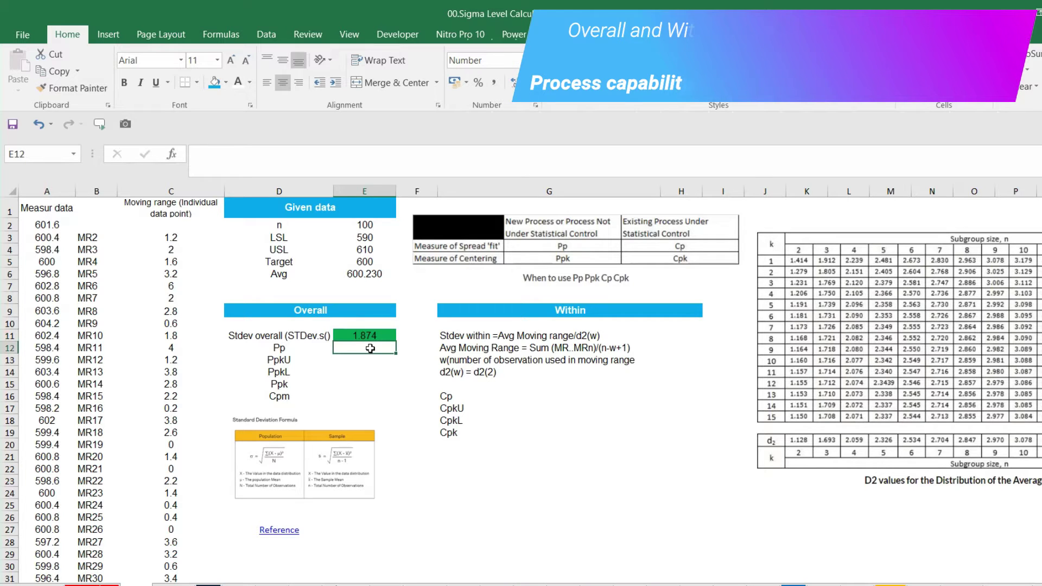
text(=()
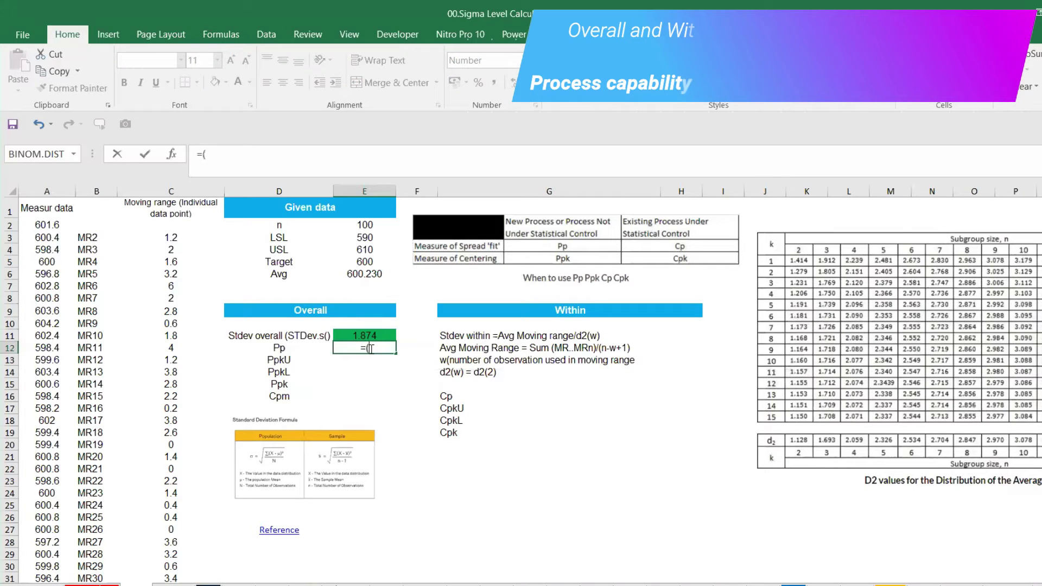
click(380, 247)
text(-)
click(368, 239)
text()/(6*)
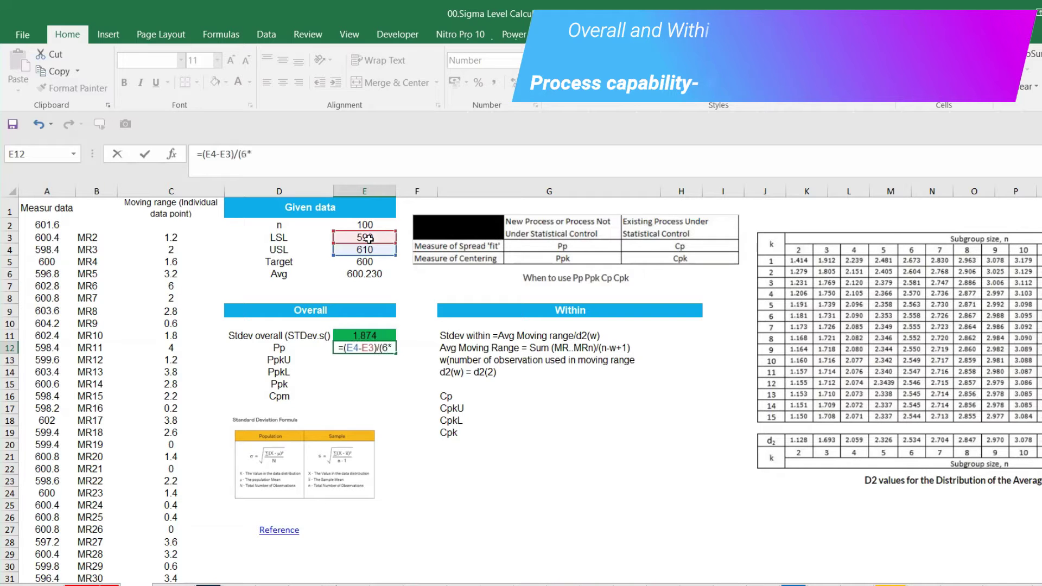
click(378, 336)
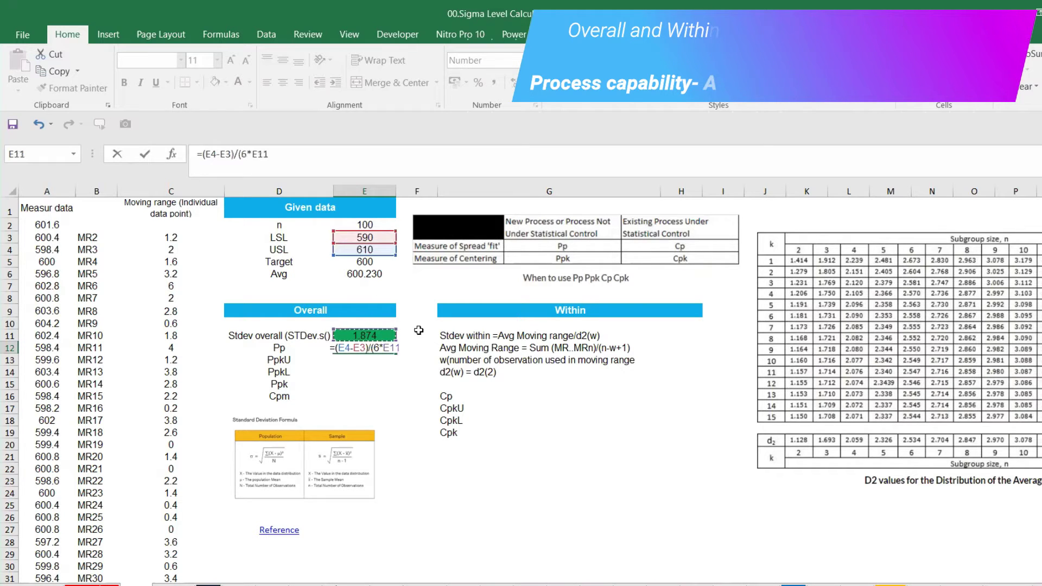
text())
key(Return)
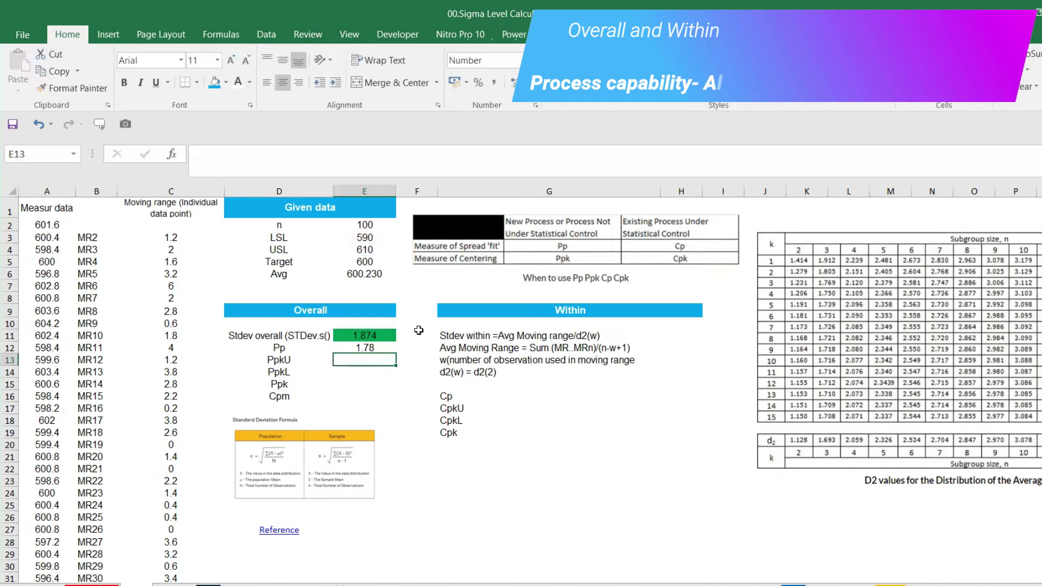
mouse_move(841, 584)
click(840, 543)
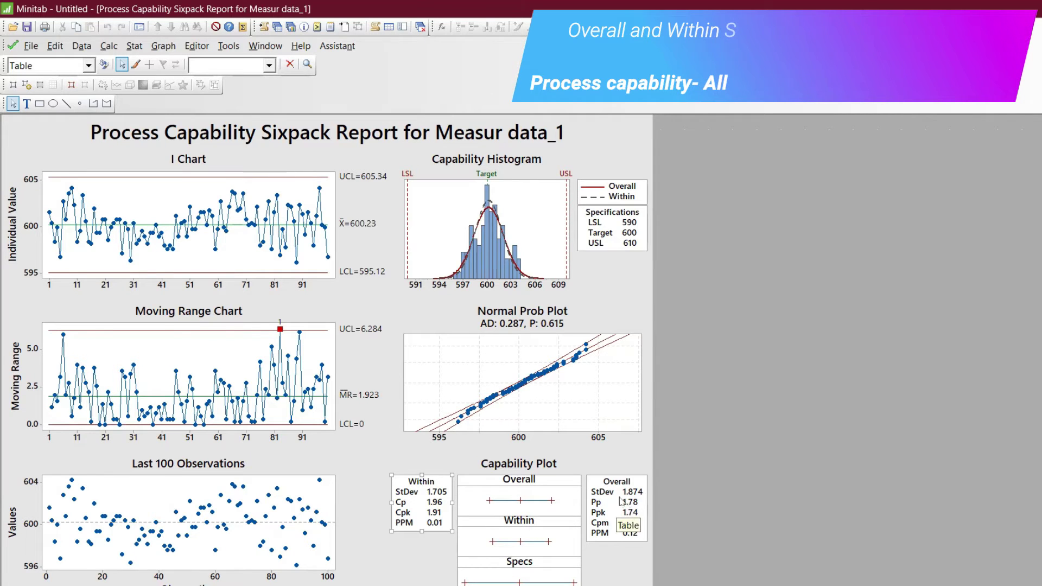
key(alt+Tab)
- Calculate PpkU in E13 from the USL, average and overall standard deviation with =(E4-E6)/(3*E11)
text(=()
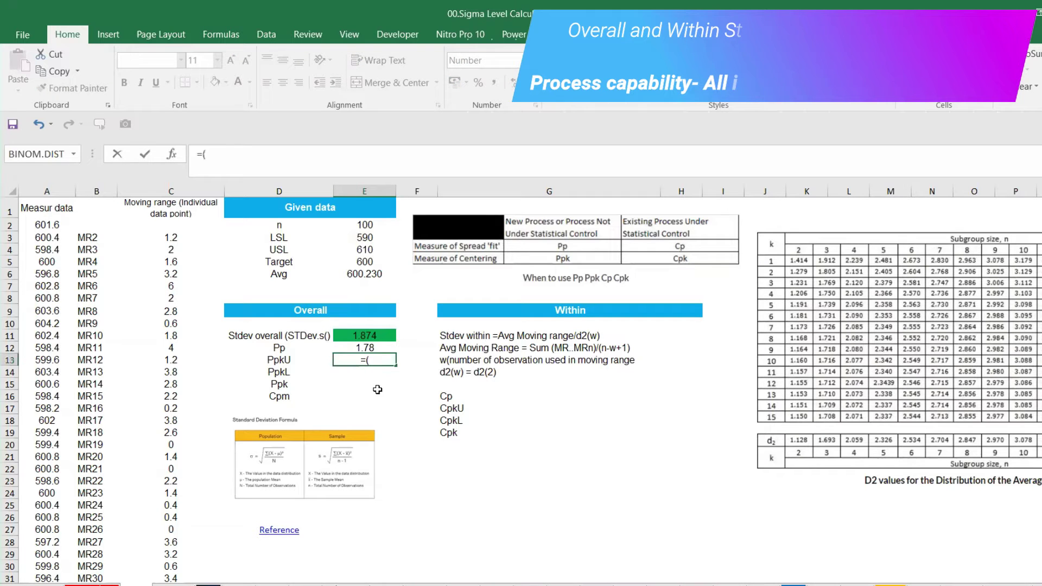
click(371, 248)
text(-)
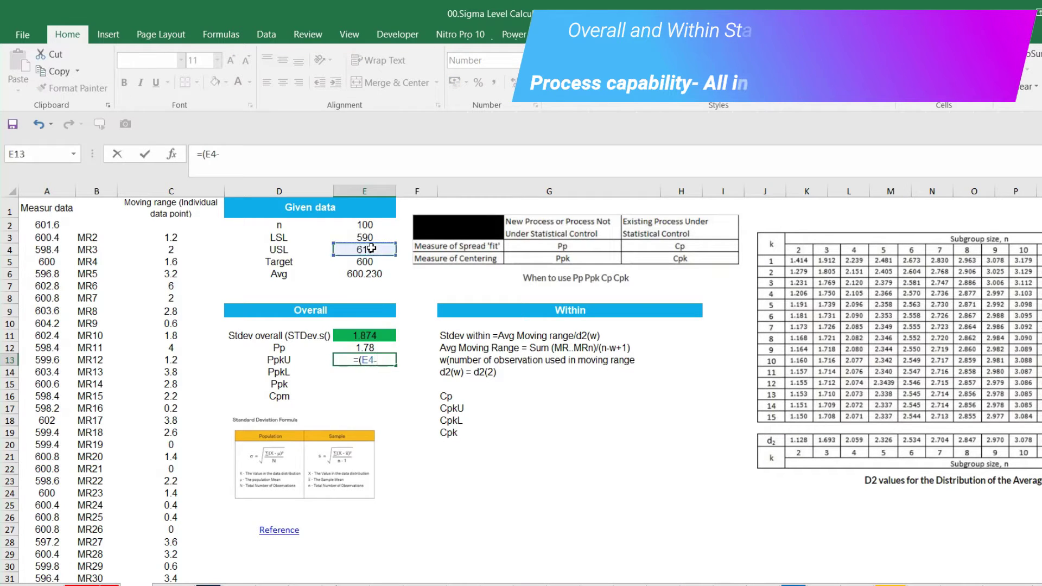
click(364, 276)
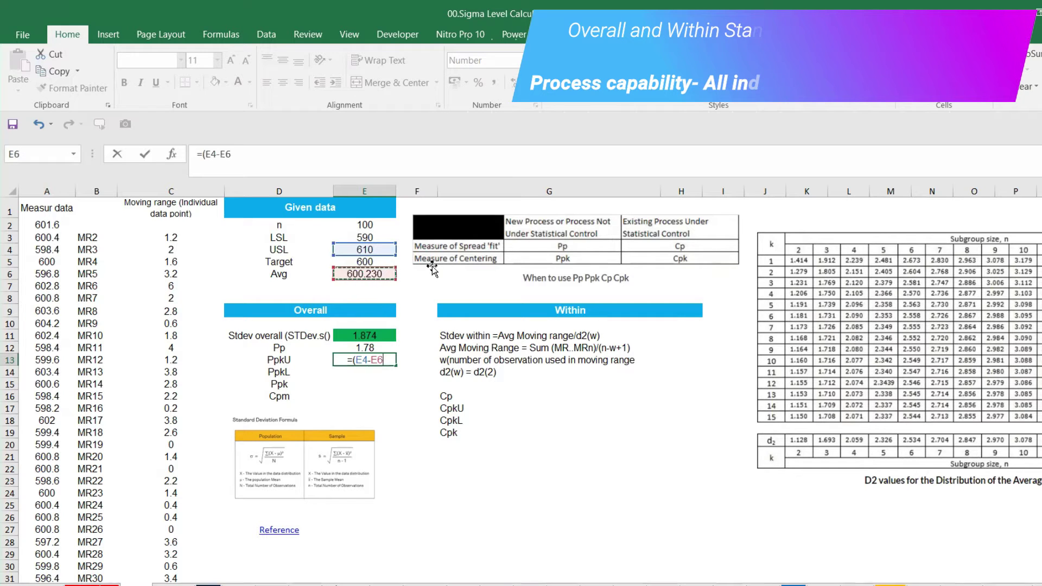
text()/)
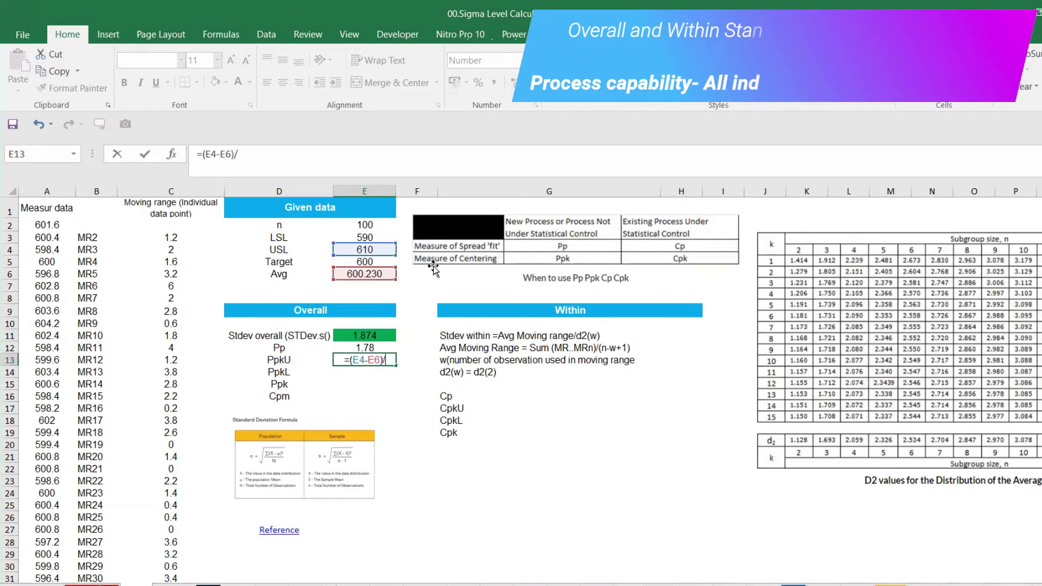
text((3*)
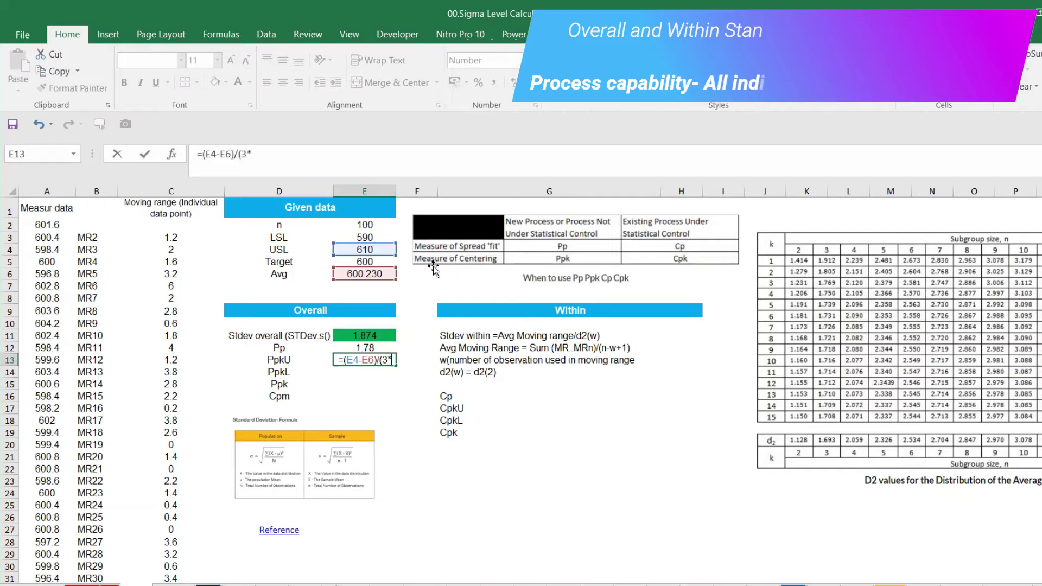
click(368, 338)
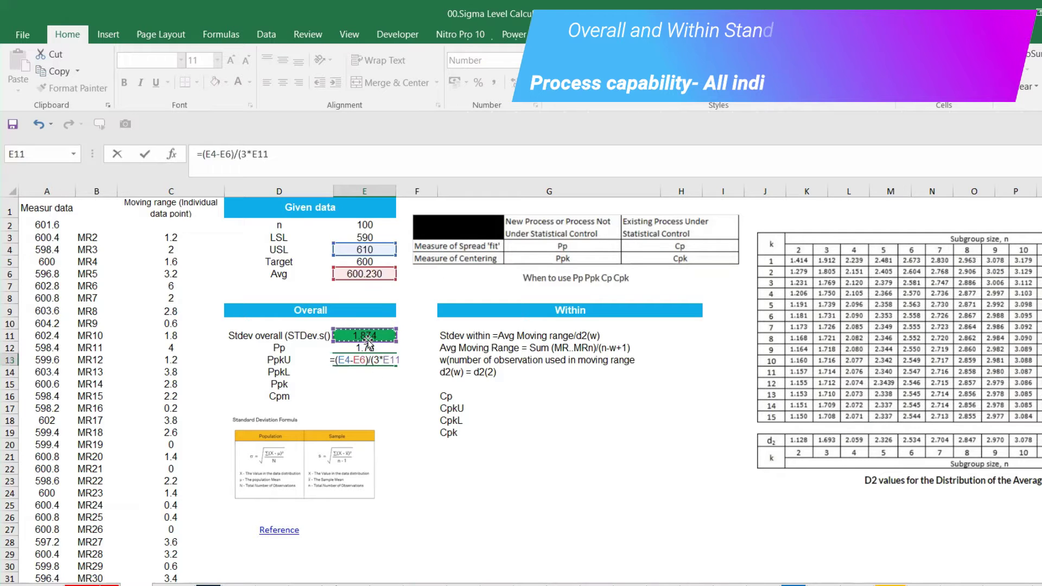
text())
key(Return)
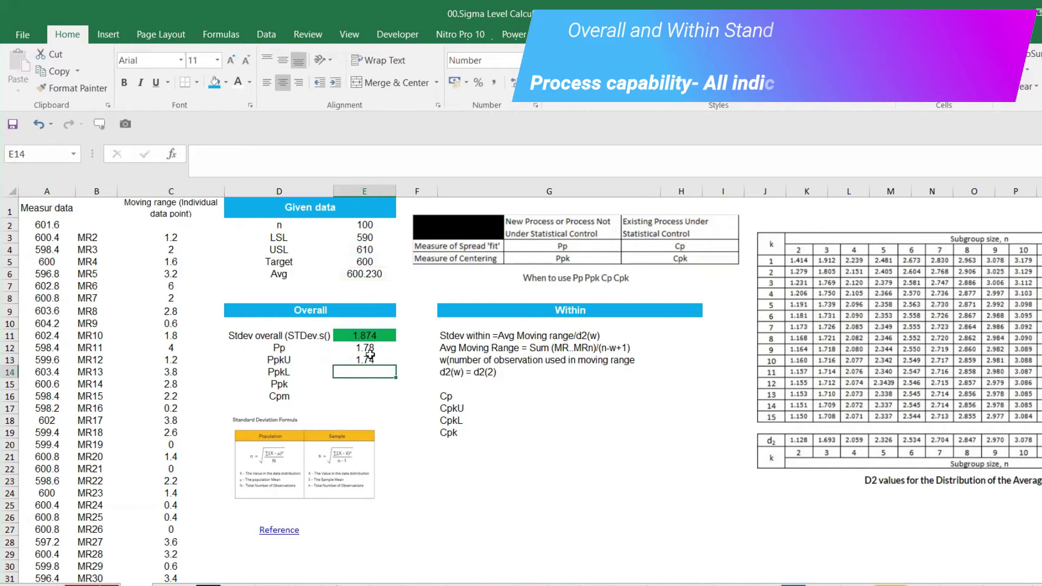
- Calculate PpkL in E14 from the average, LSL and overall standard deviation with =(E6-E3)/(3*E11)
text(=()
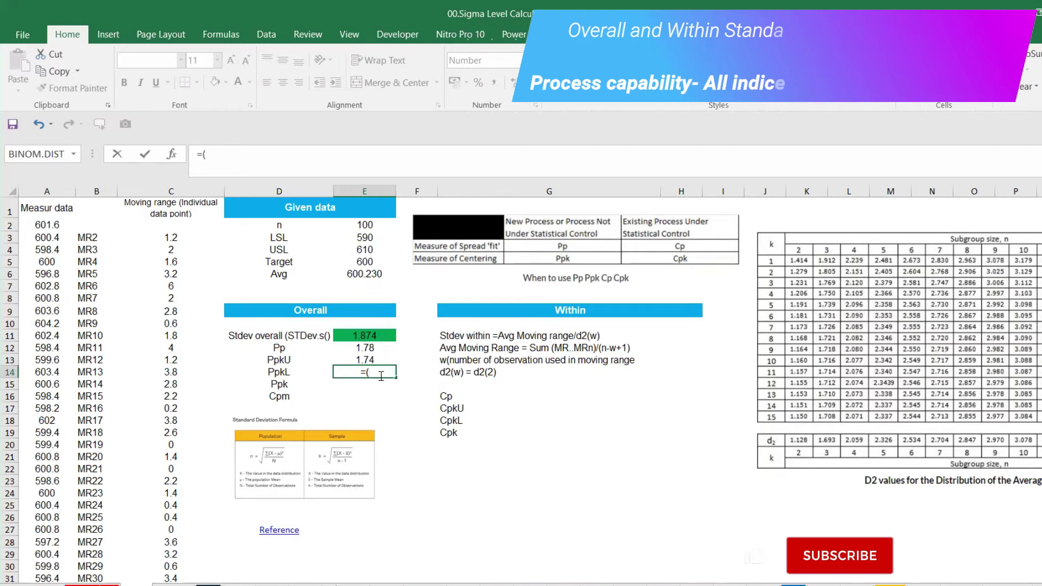
click(377, 272)
text(-)
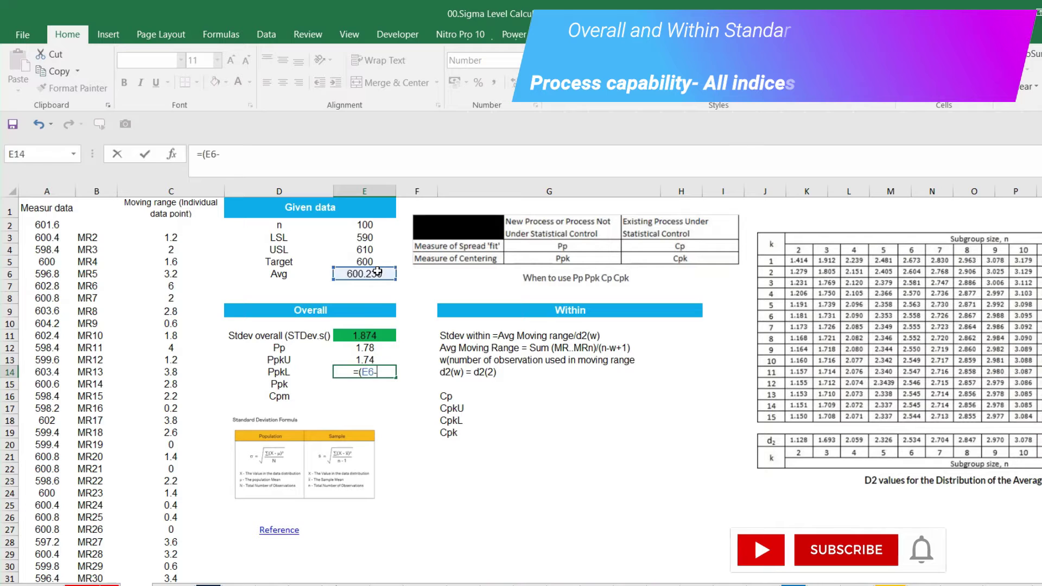
click(378, 238)
text()/(3*)
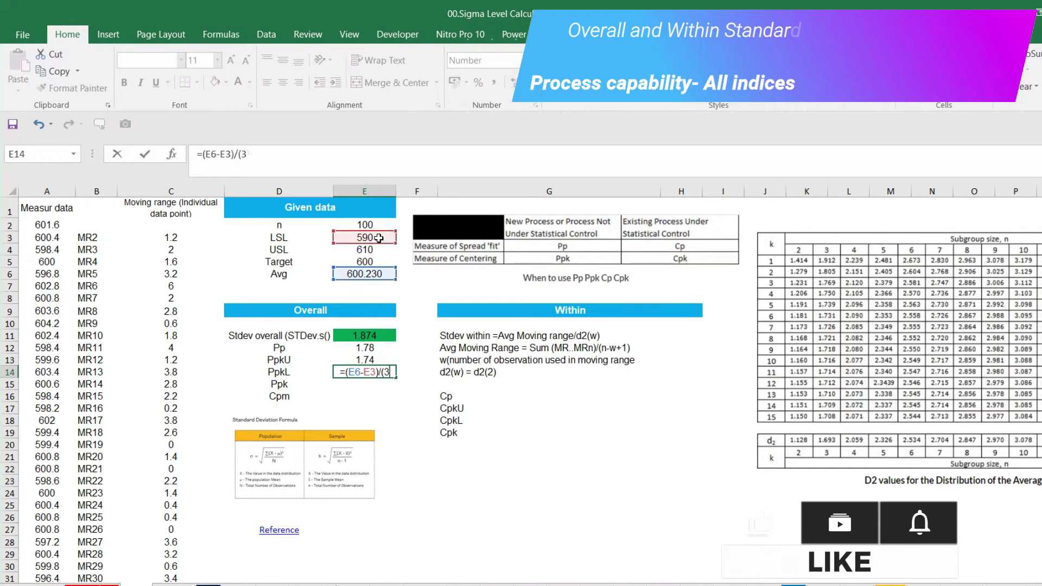
click(372, 340)
text())
key(Return)
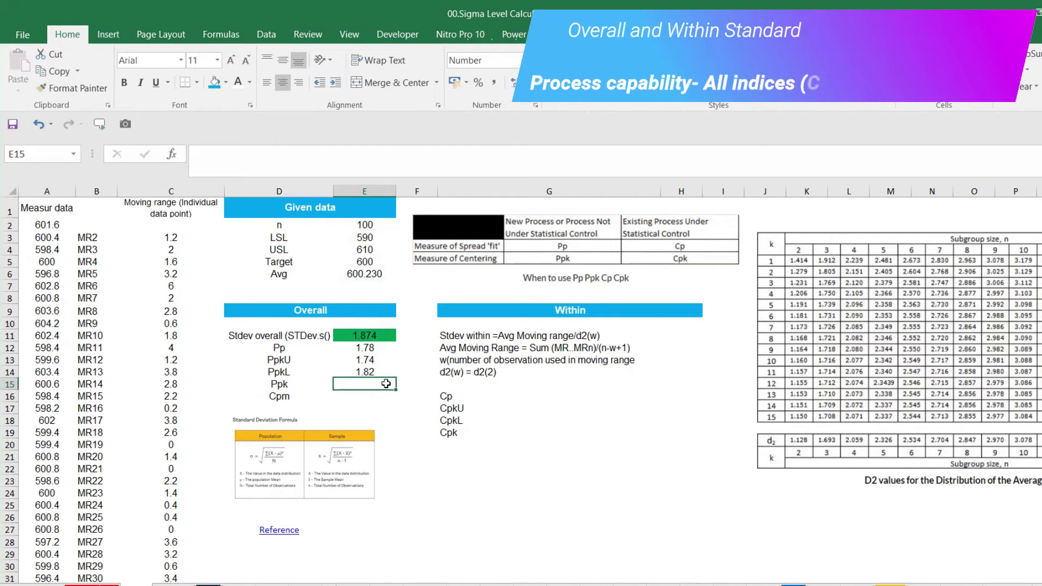
- Calculate Ppk in E15 as the smaller of PpkU and PpkL with =MIN(E13:E14)
text(=min)
key(Tab)
drag(364, 359, 366, 371)
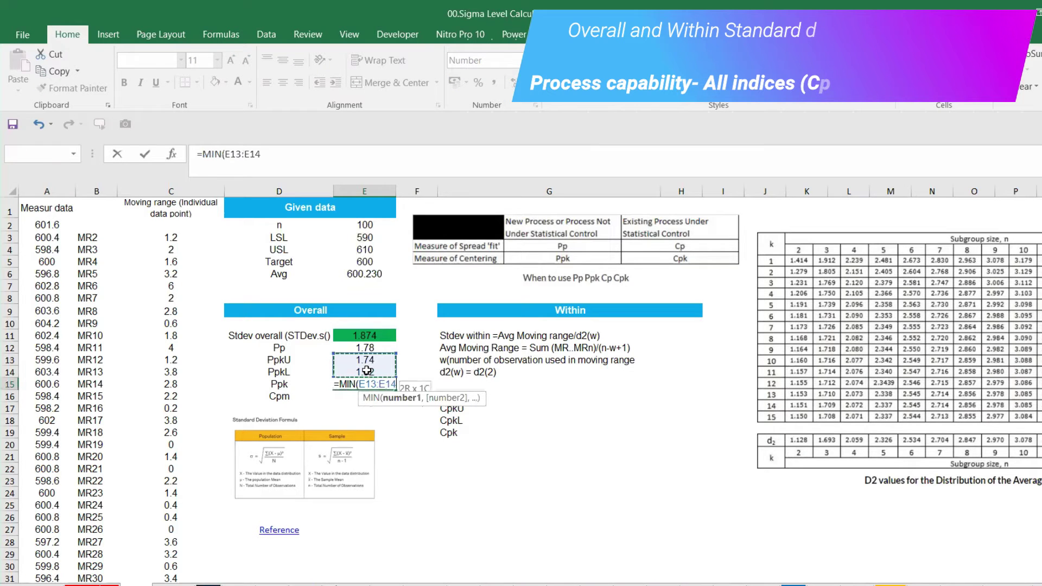
key(Return)
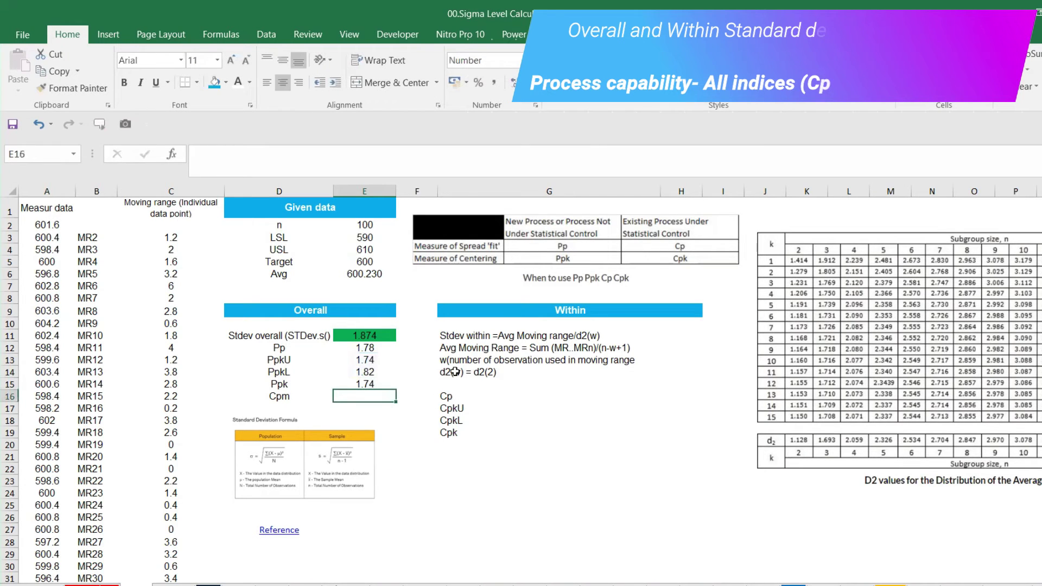
- Make the Ppk value in E15 and the Pp value in E12 bold
click(377, 383)
key(ctrl+b)
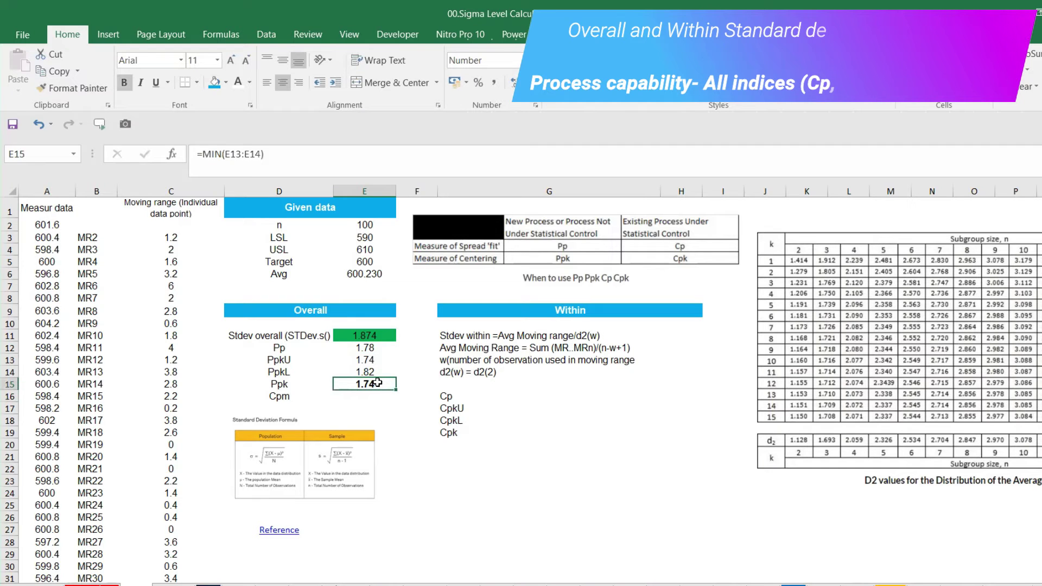
click(379, 351)
key(ctrl+b)
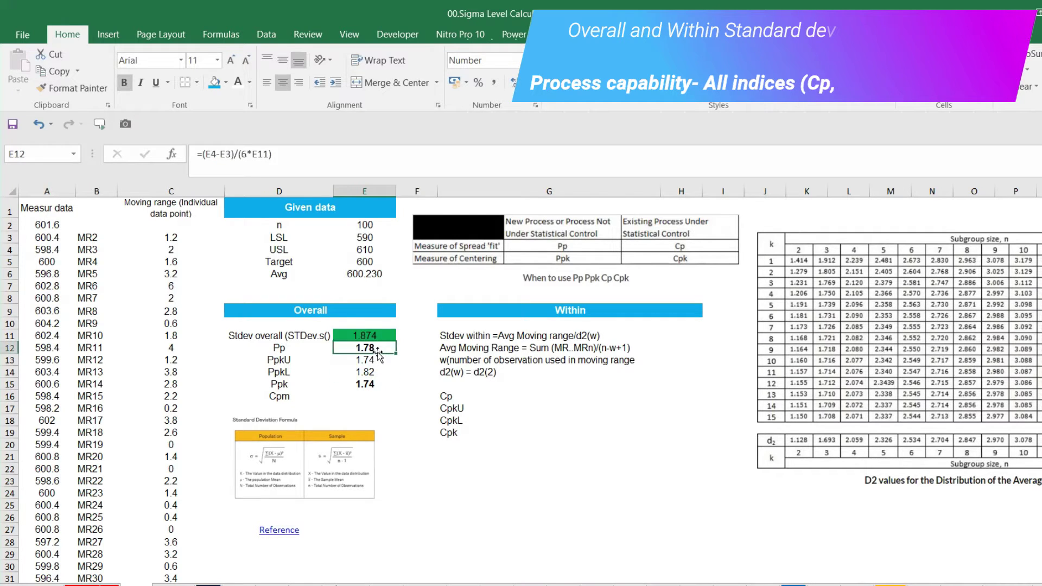
click(366, 401)
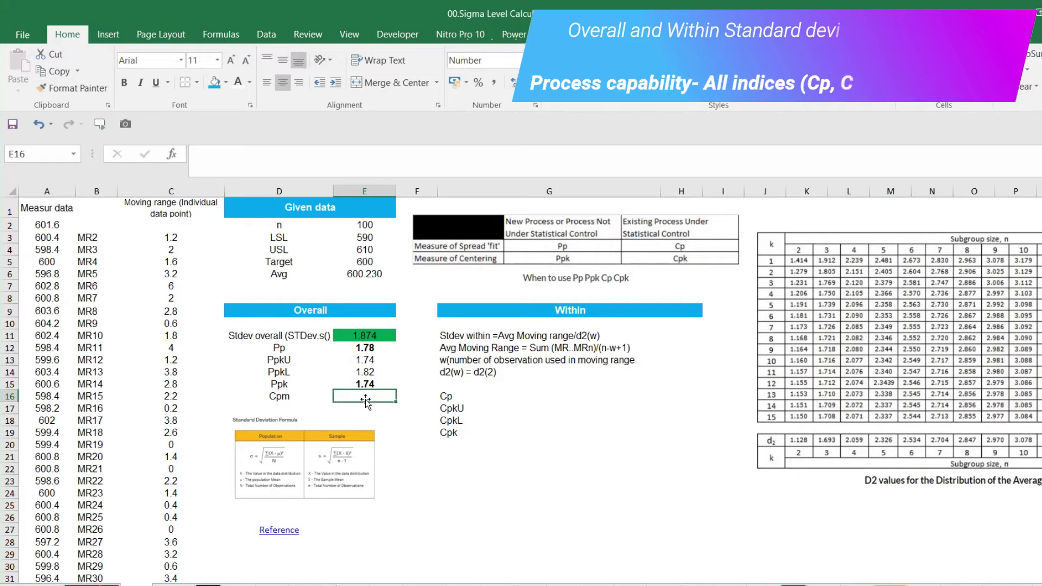
click(301, 273)
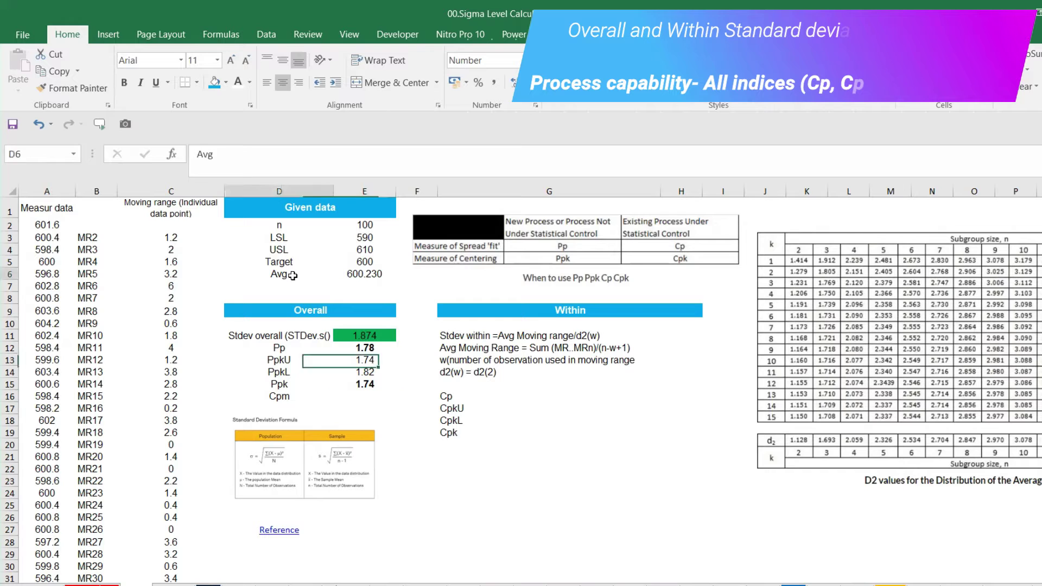
click(293, 263)
double_click(301, 263)
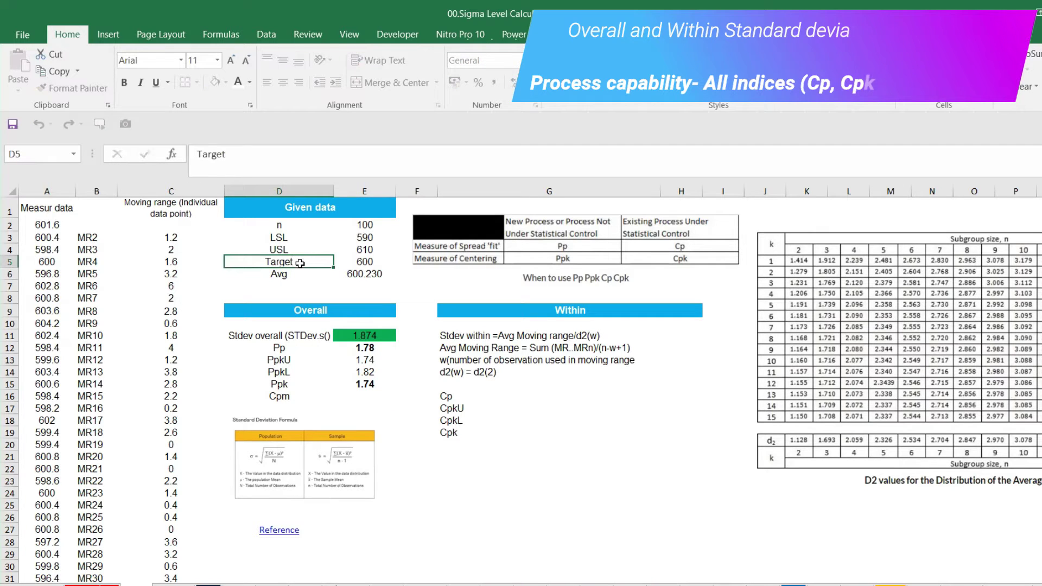
key(Escape)
click(360, 384)
- Calculate Cpm in E16 from Pp, average, target and n with =E12/(1+(E6-E5)/(E2)) and make the value bold
click(365, 395)
text(=)
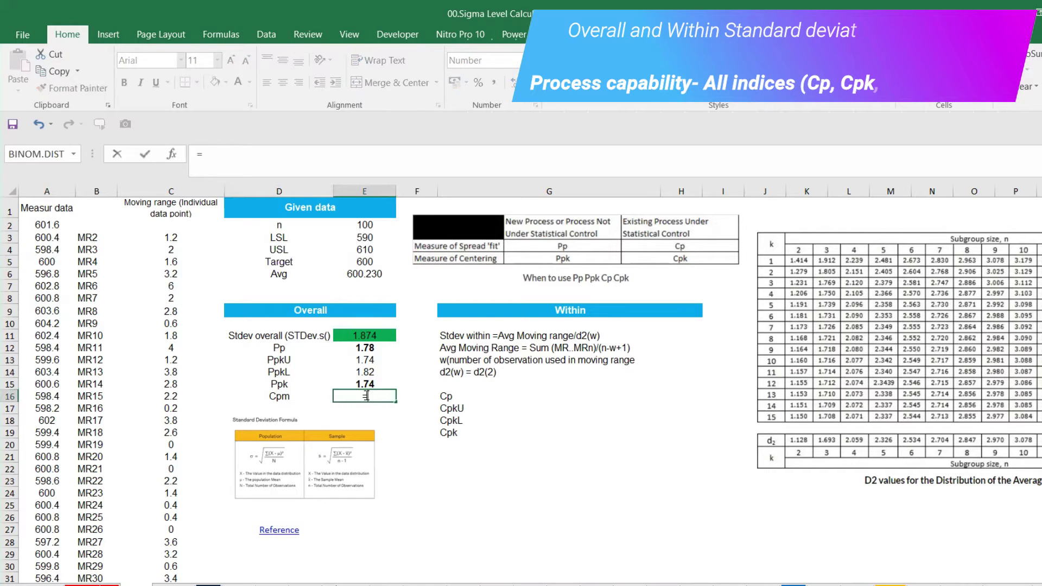
click(374, 347)
text(/(1+()
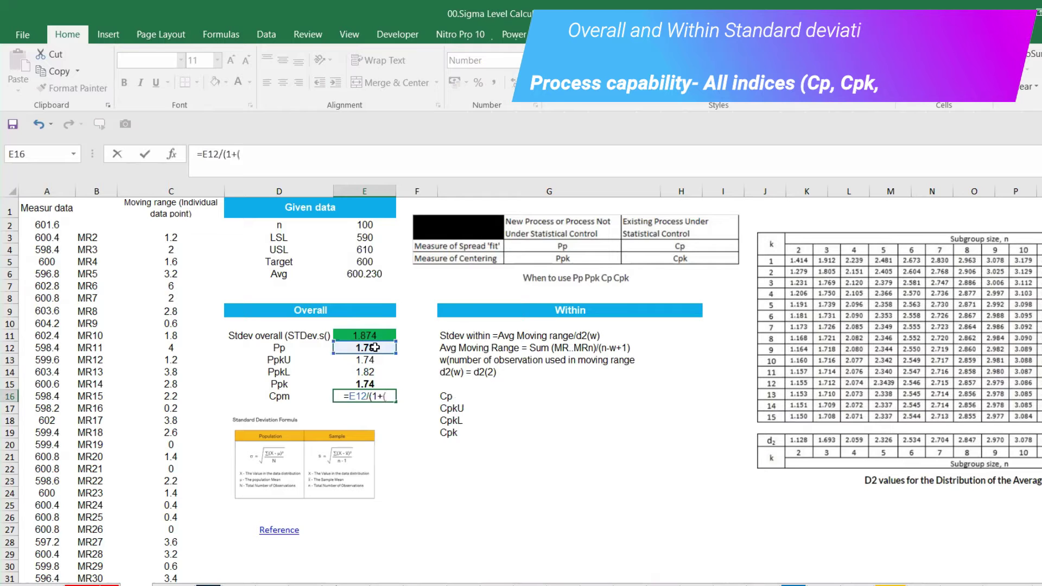
click(373, 273)
text(-)
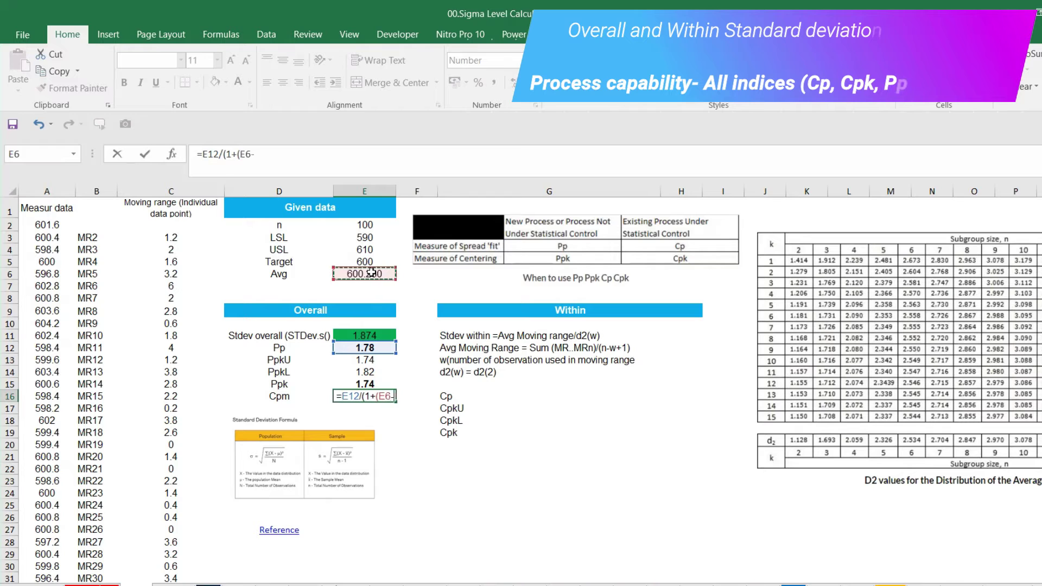
click(370, 259)
text()/()
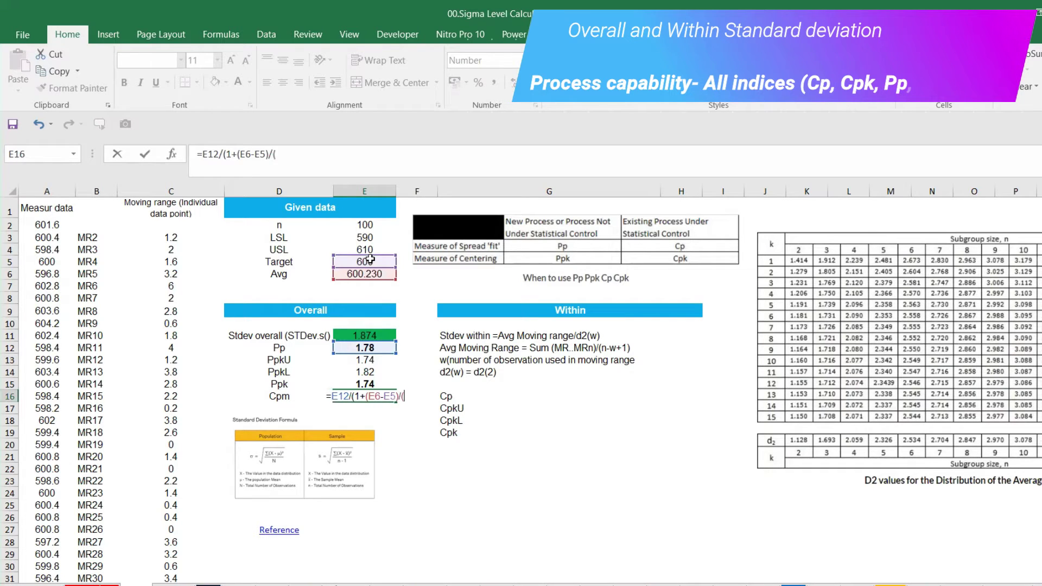
click(369, 227)
text())
key(Return)
key(Return)
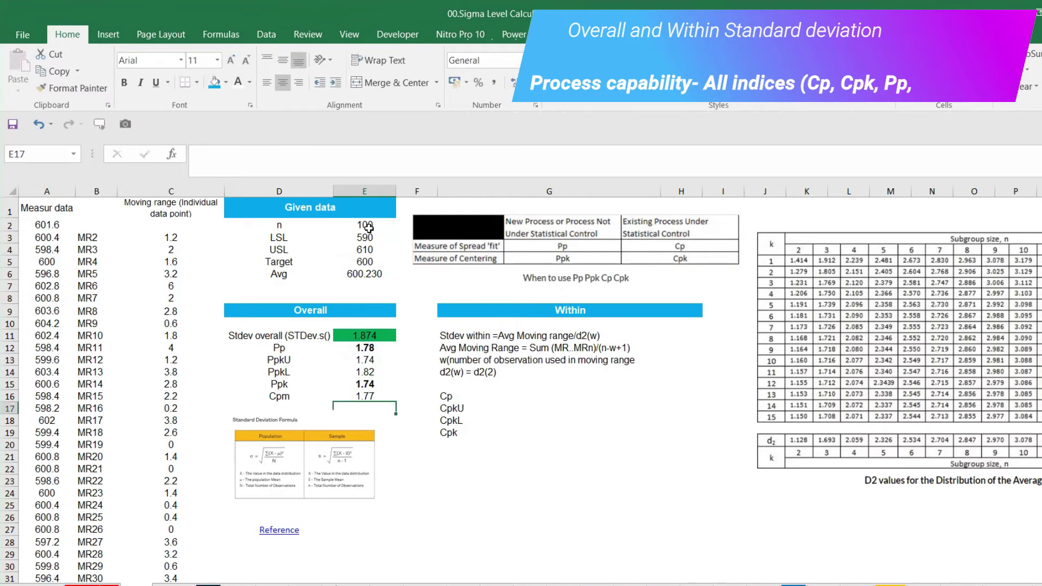
click(381, 396)
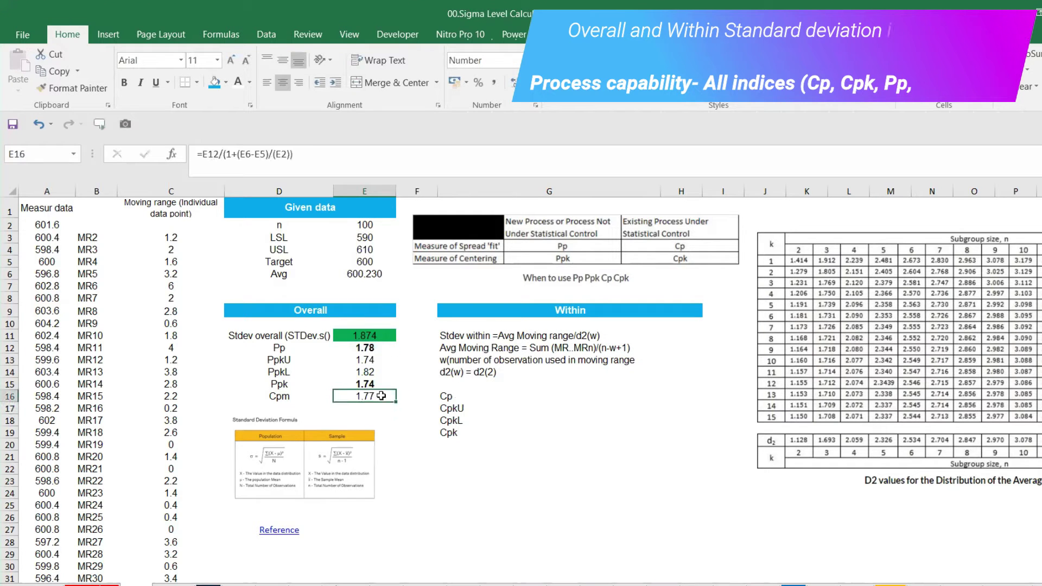
key(ctrl+b)
- Switch to Minitab to compare the overall Pp, Ppk and Cpm in the Capability Sixpack report, and return to Excel
mouse_move(831, 584)
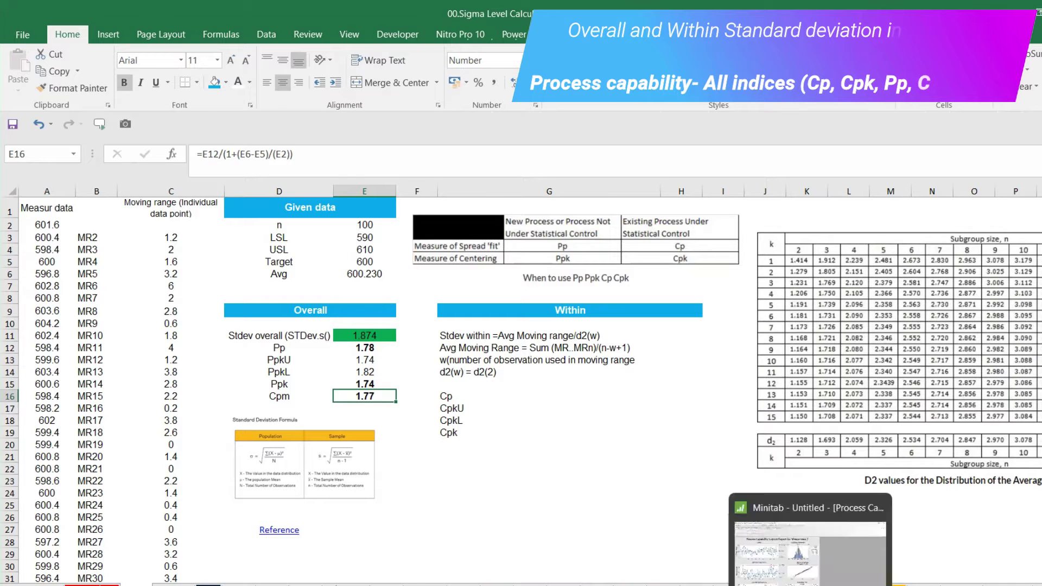
click(808, 537)
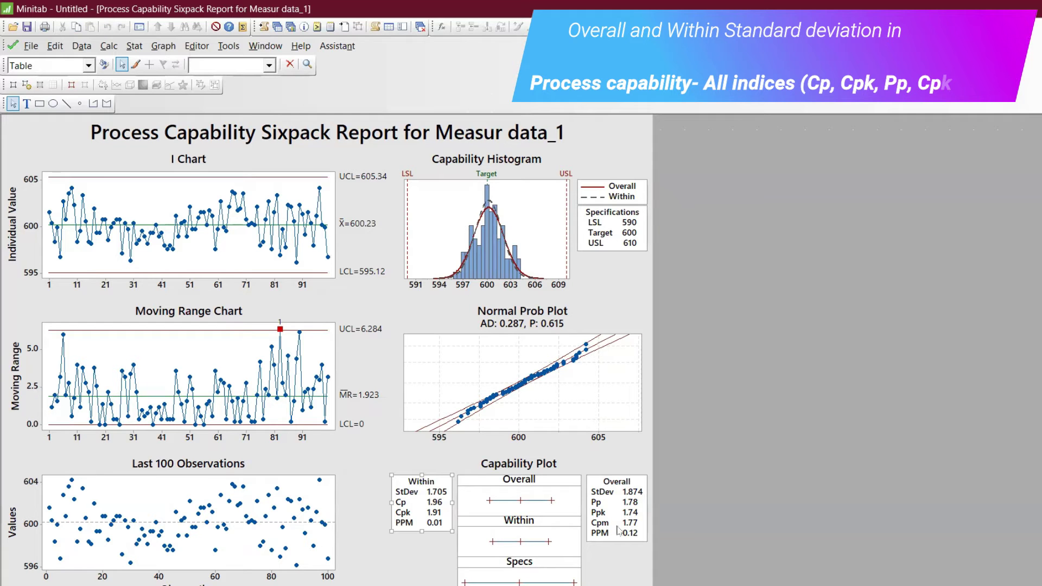
key(alt+Tab)
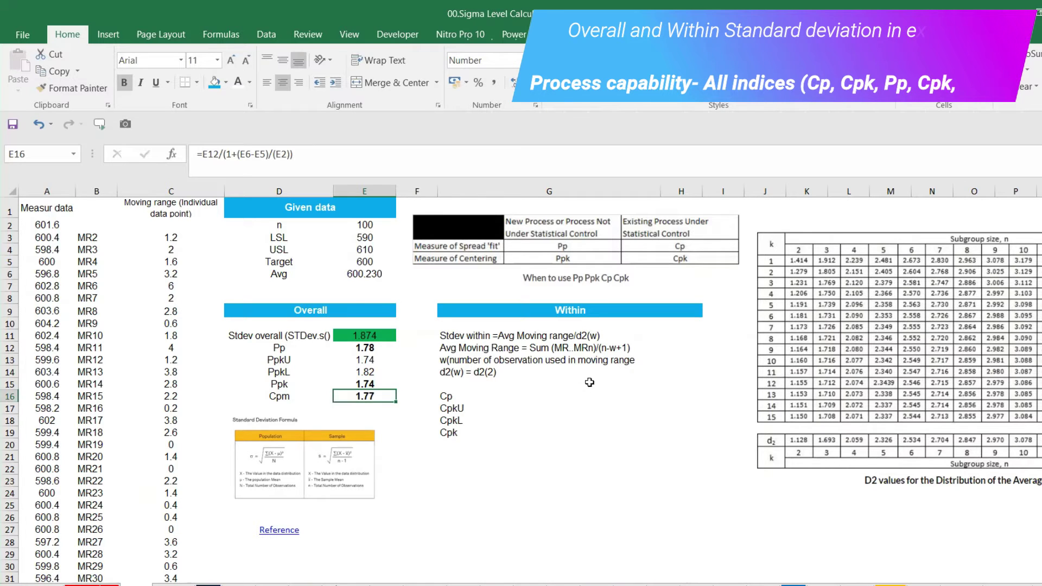
- Enlarge the Standard Deviation Formula picture and move it up beside the Overall results to compare it with the formula in E11
click(309, 453)
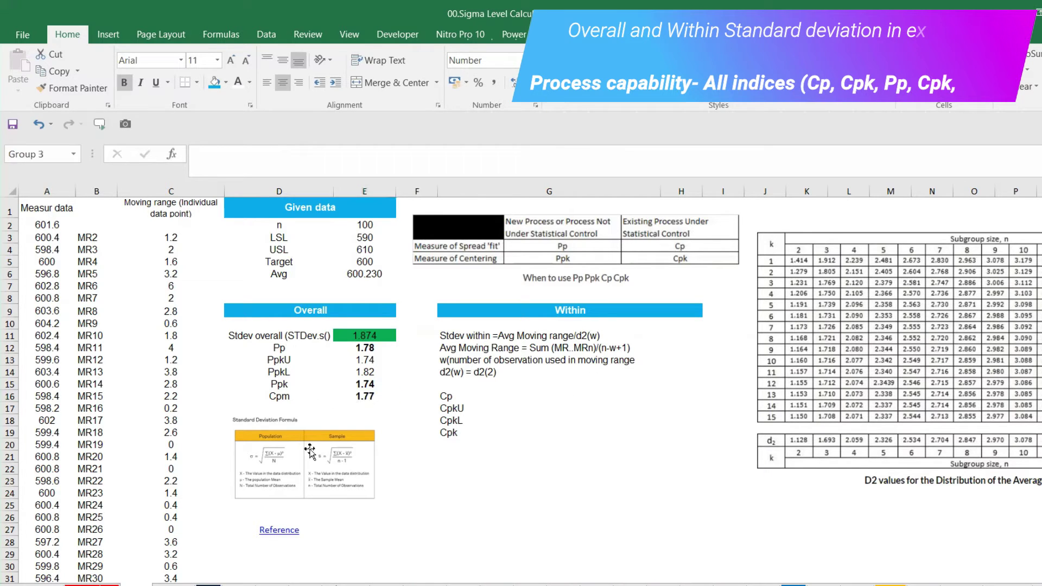
drag(407, 504, 480, 571)
drag(430, 468, 374, 321)
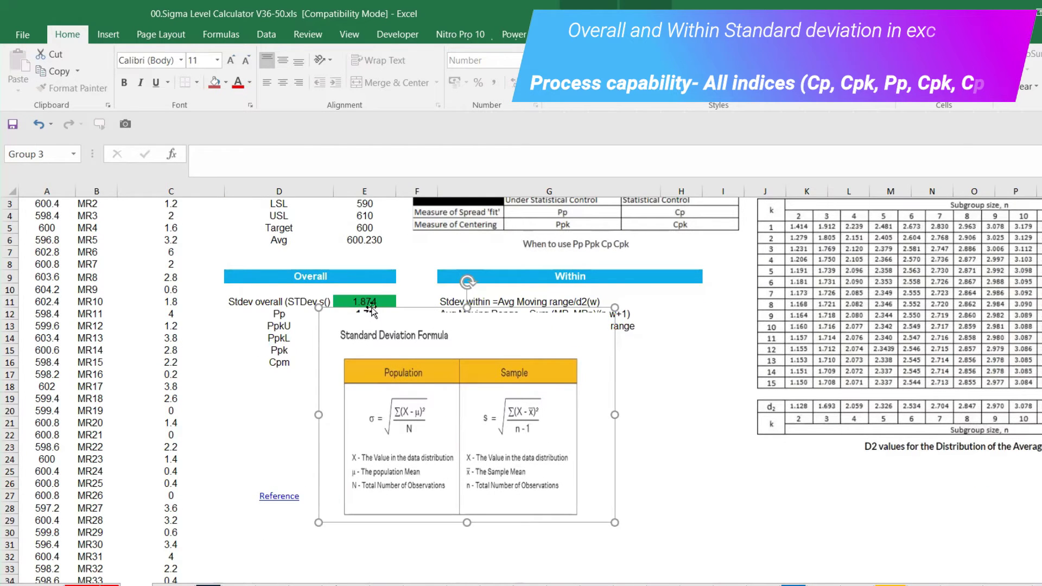
click(369, 302)
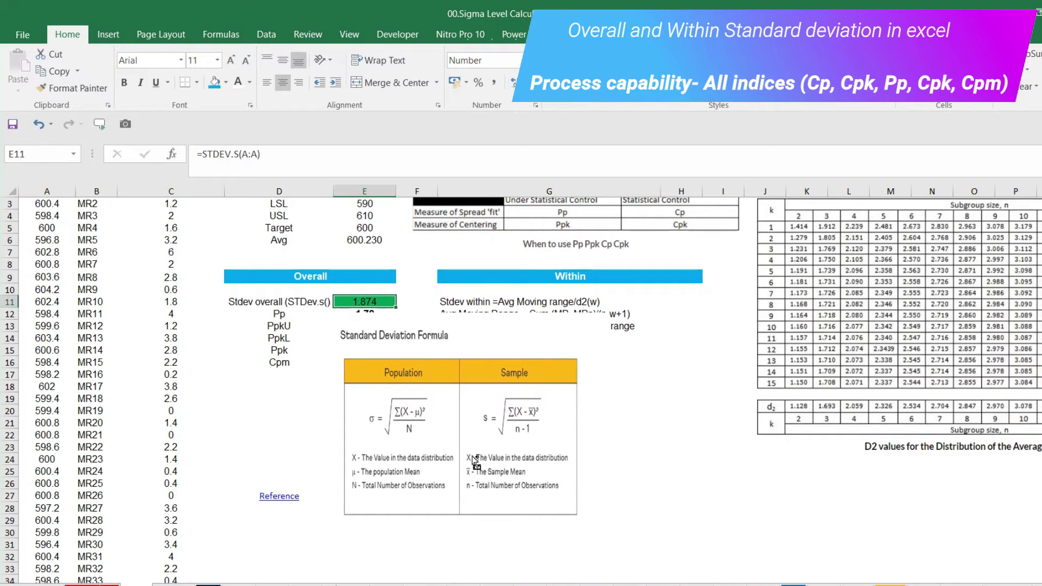
- Undo the moving and resizing of the Standard Deviation Formula picture
key(ctrl+z)
key(ctrl+z)
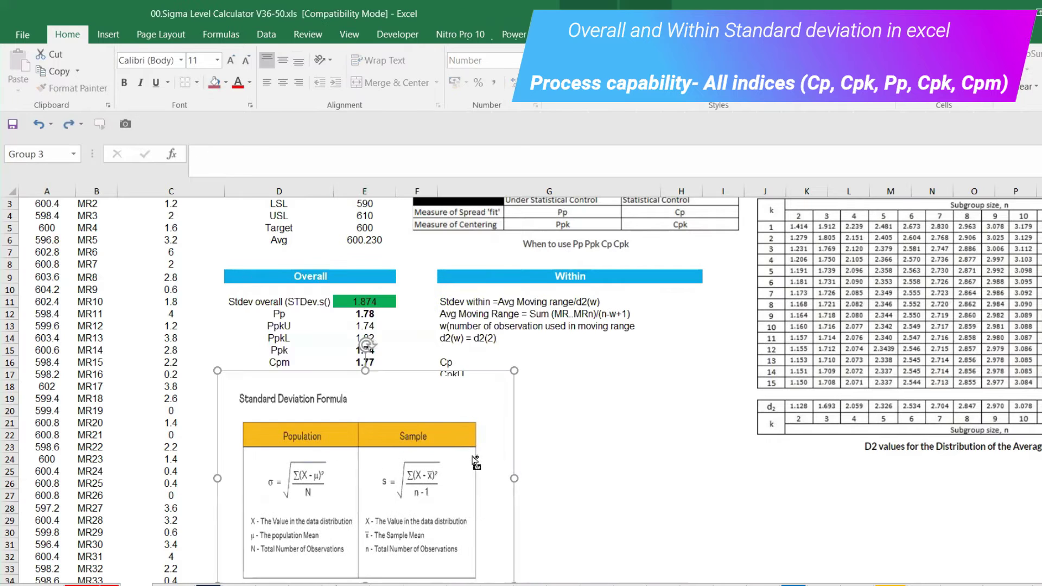
key(ctrl+z)
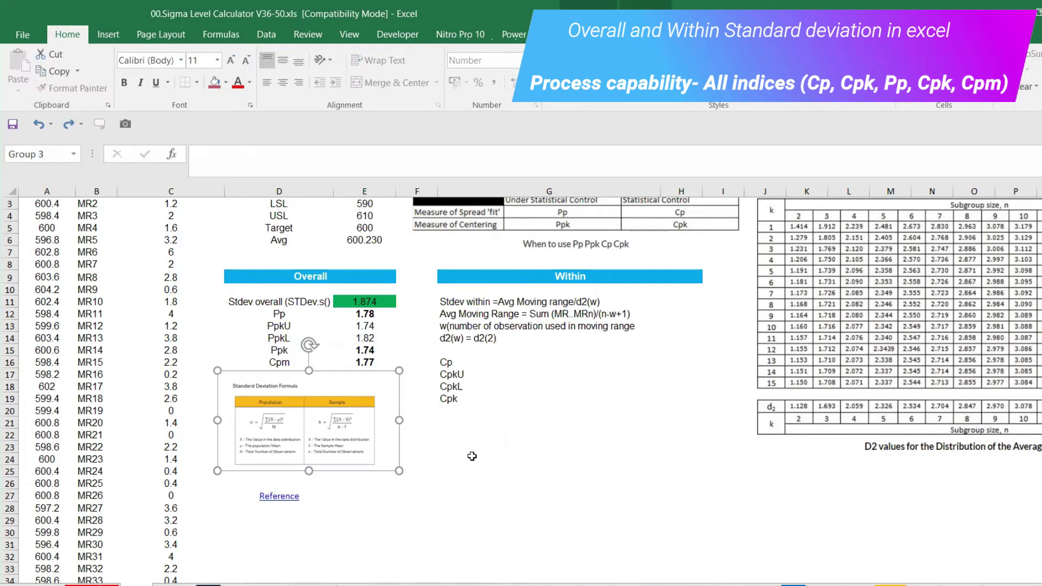
- Examine the overall standard deviation formula in E11 and the within standard deviation and average moving range definitions in column G
click(371, 303)
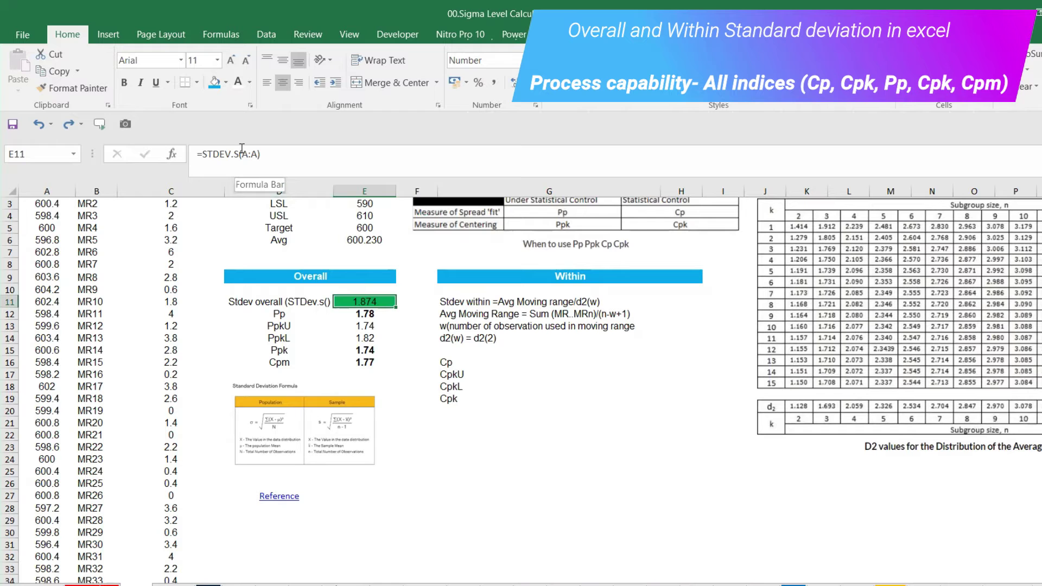
scroll(632, 322, up, 1)
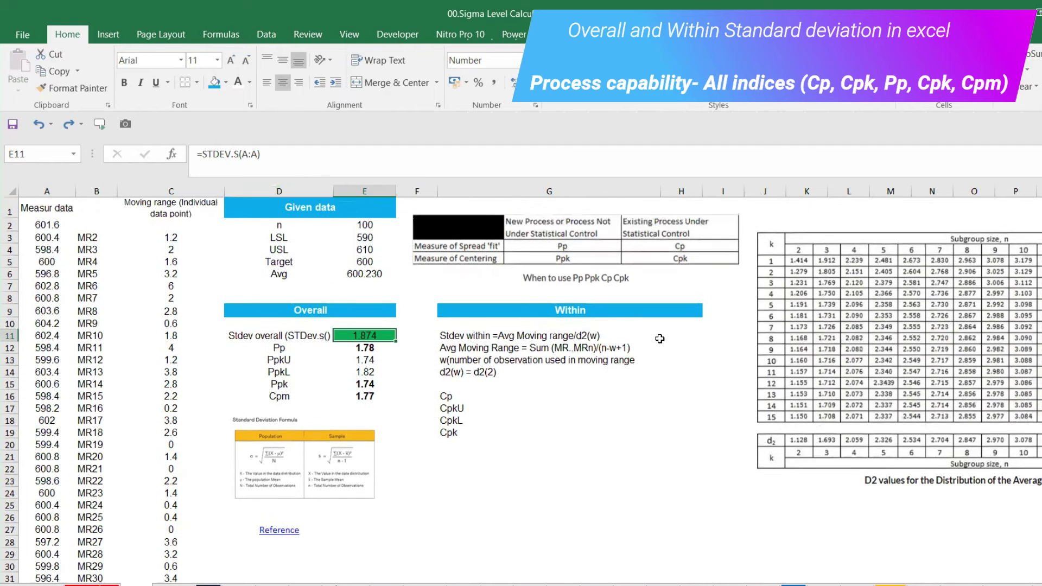
click(660, 338)
click(681, 339)
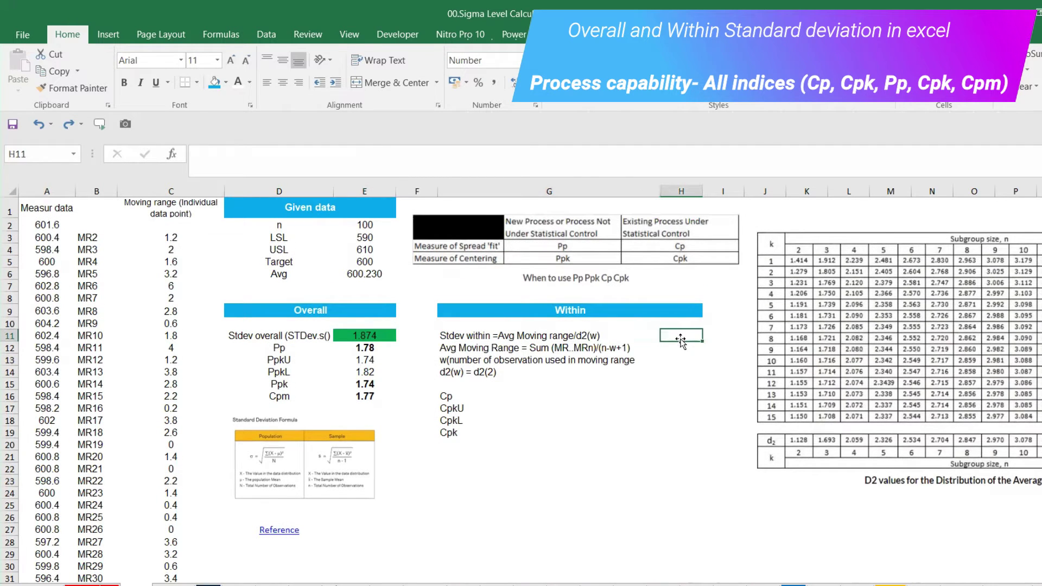
drag(521, 339, 523, 390)
click(518, 347)
click(527, 333)
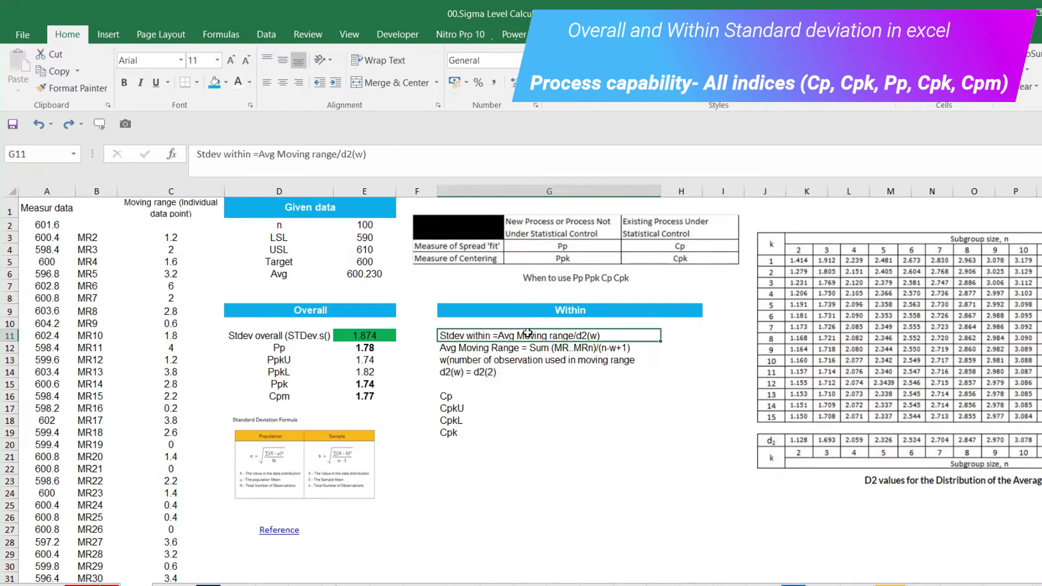
click(666, 345)
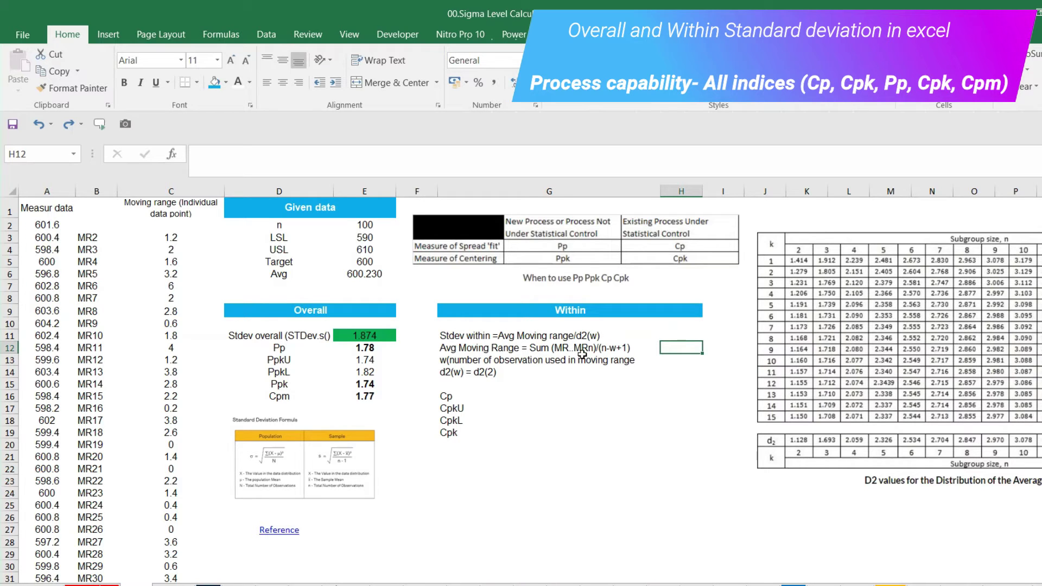
- Clear the existing moving range labels and values from B3:C101
drag(95, 242, 140, 540)
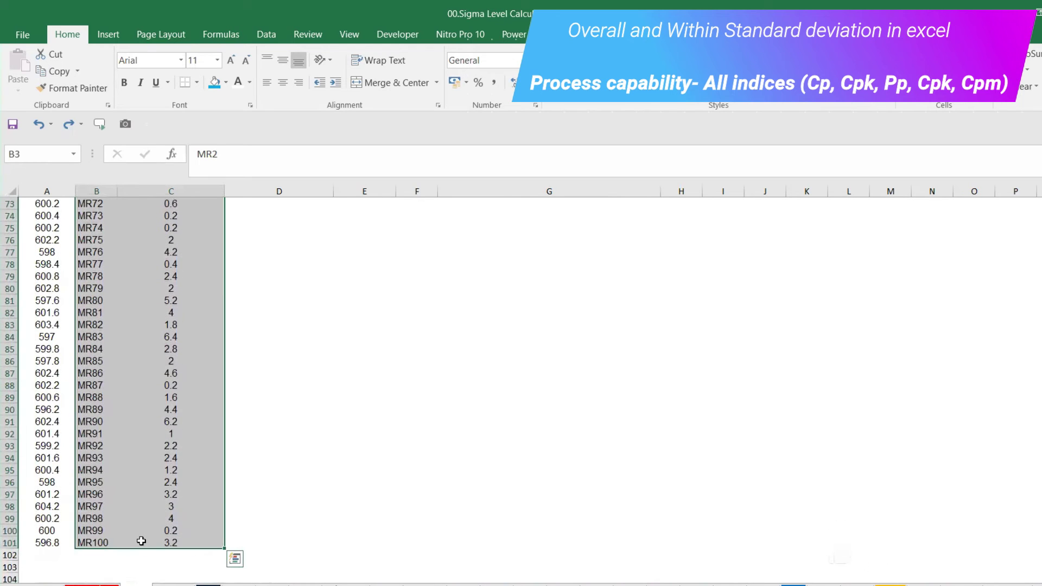
scroll(140, 540, up, 20)
- Enter the label MR2 in B3 and fill the series down to MR100 in B101
click(86, 239)
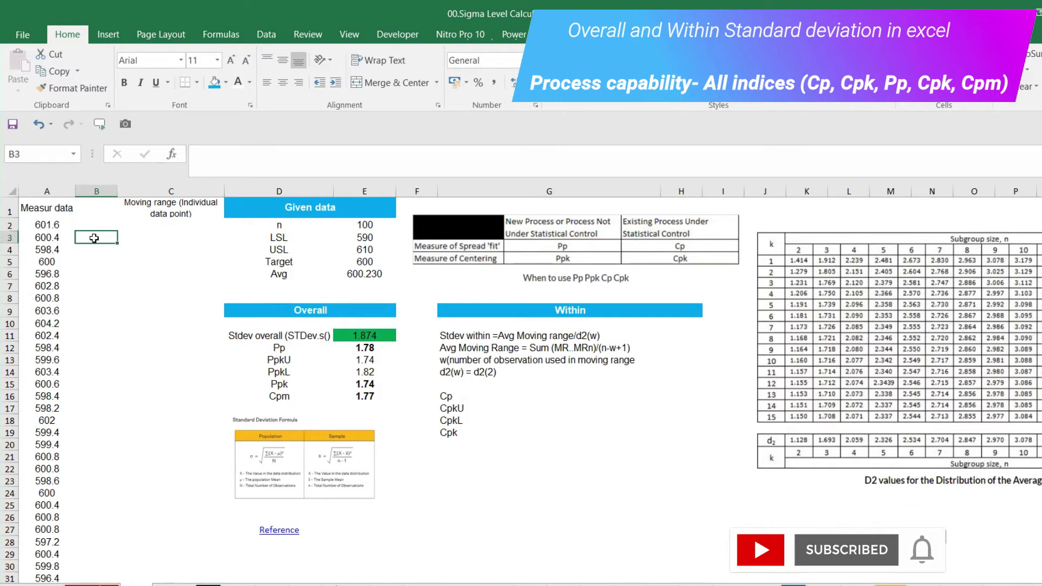
text(MR)
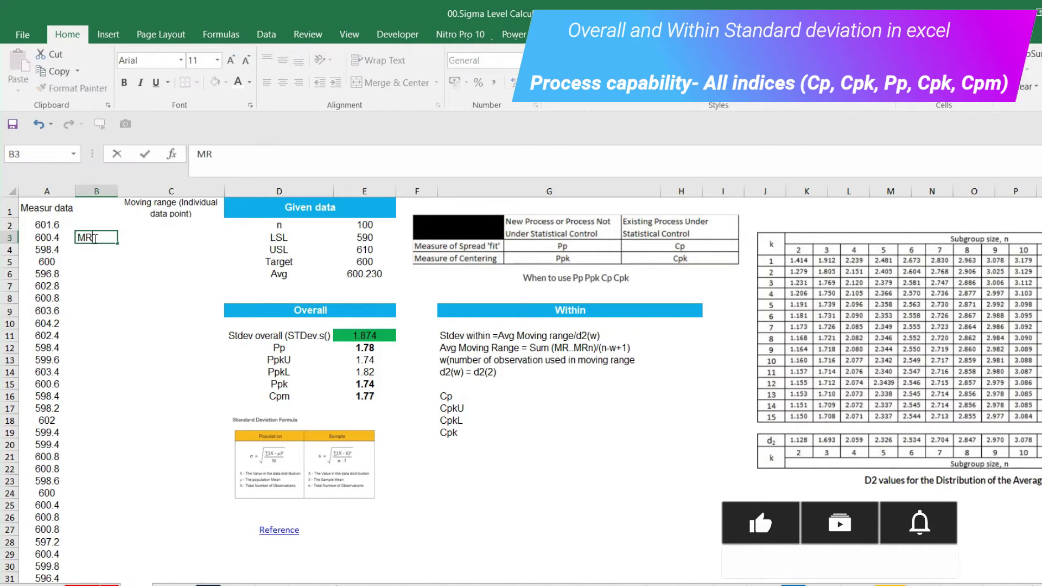
text(2)
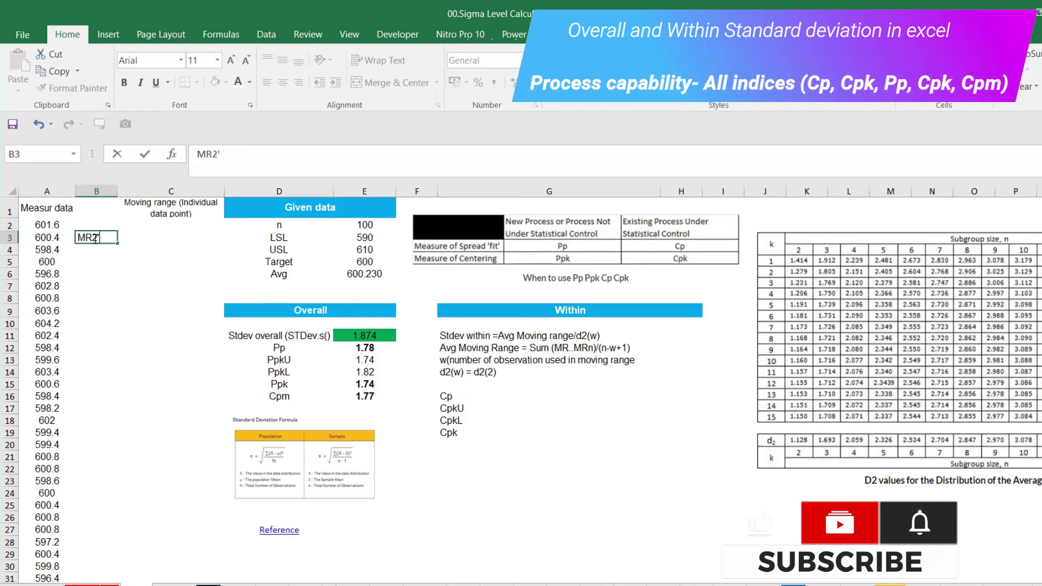
key(Return)
click(99, 237)
click(101, 259)
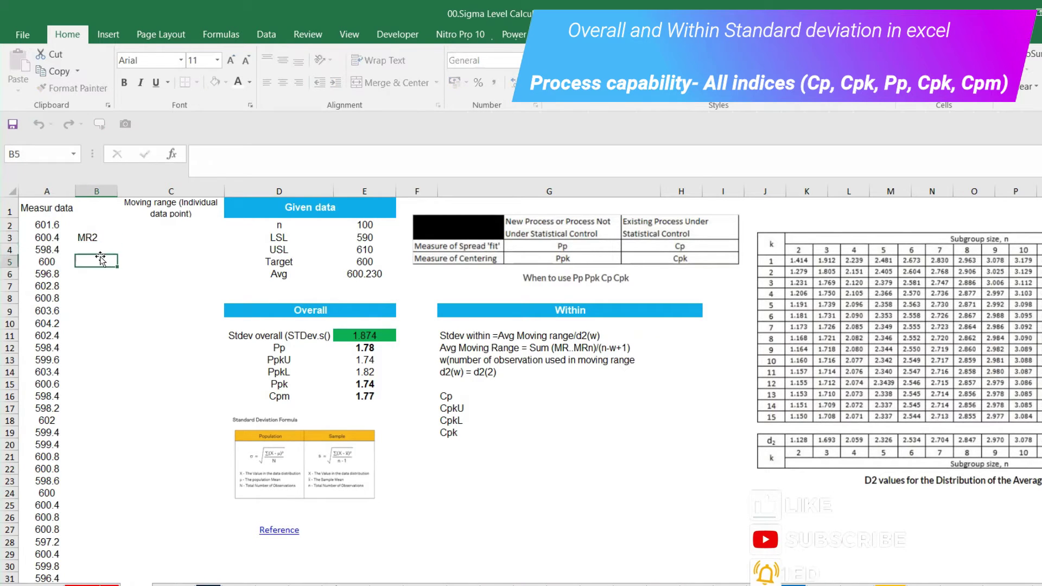
click(115, 240)
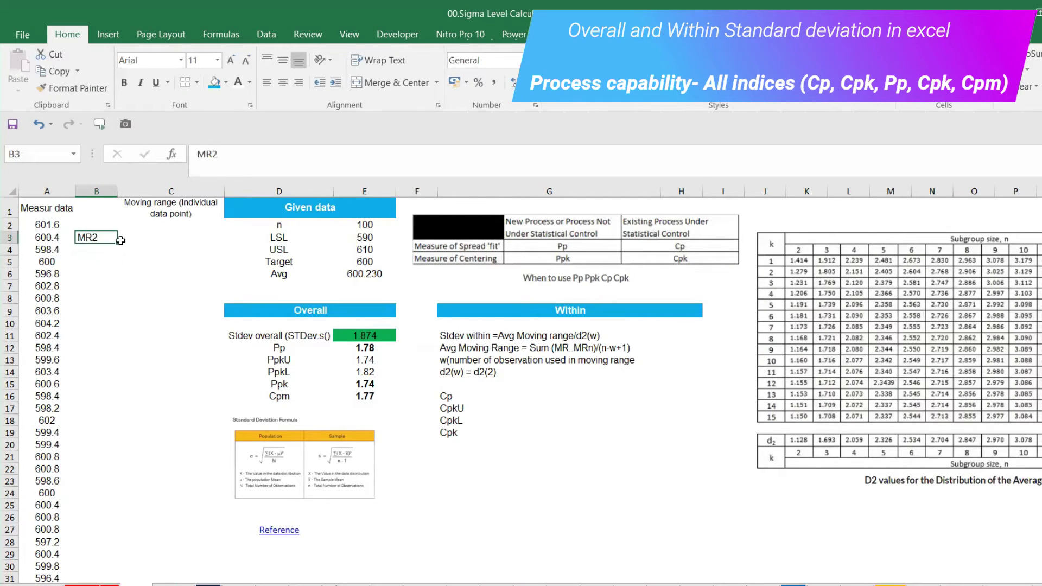
double_click(116, 242)
scroll(110, 353, down, 7)
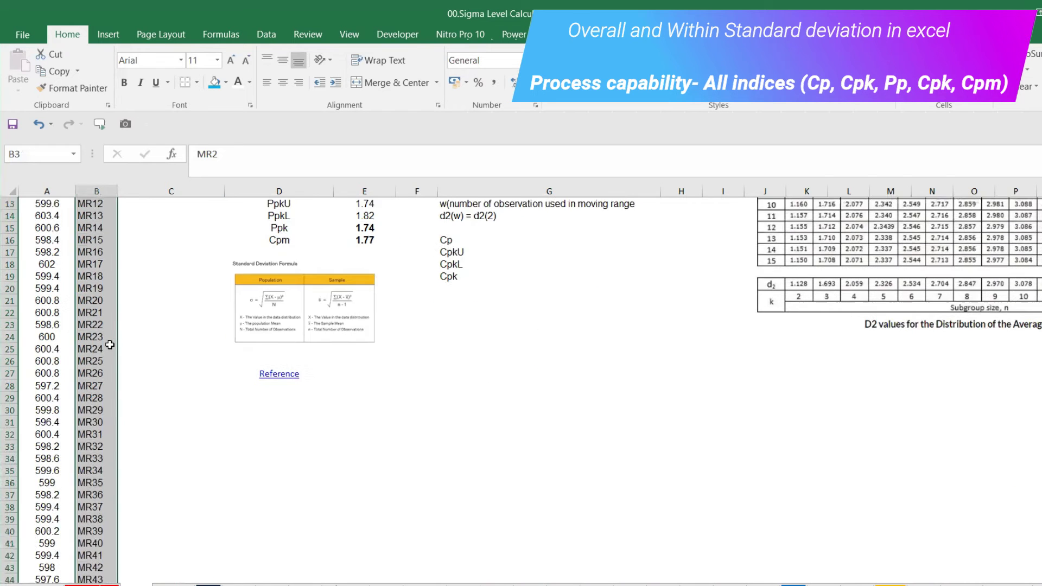
scroll(109, 371, down, 20)
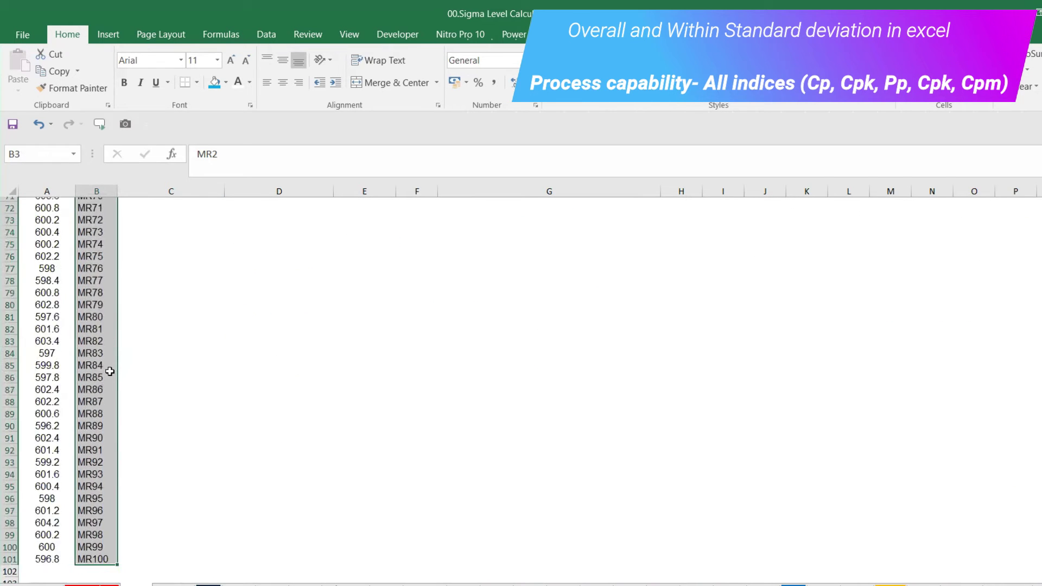
- Make the last moving range label, MR100 in B101, bold
click(98, 386)
click(100, 399)
key(ctrl+b)
- Calculate the first moving range in C3 as the absolute difference of the first two measurements with =ABS(A3-A2)
scroll(95, 398, up, 20)
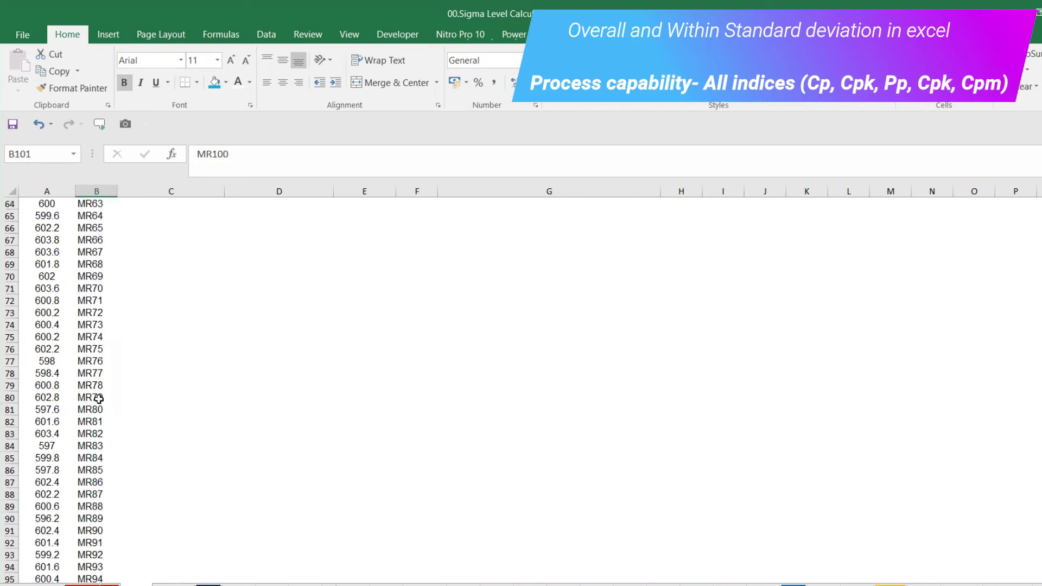
scroll(88, 400, up, 4)
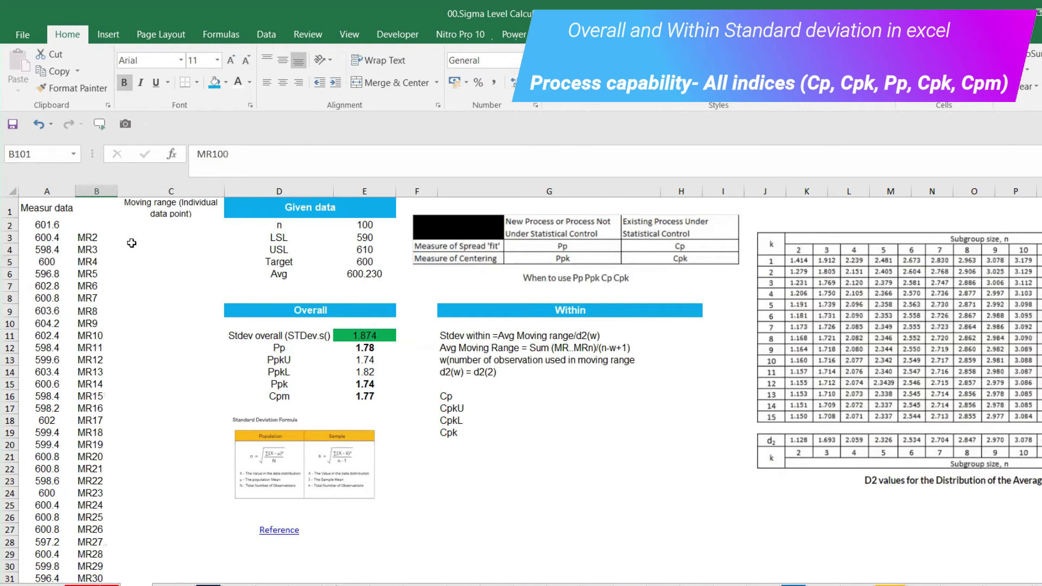
click(128, 230)
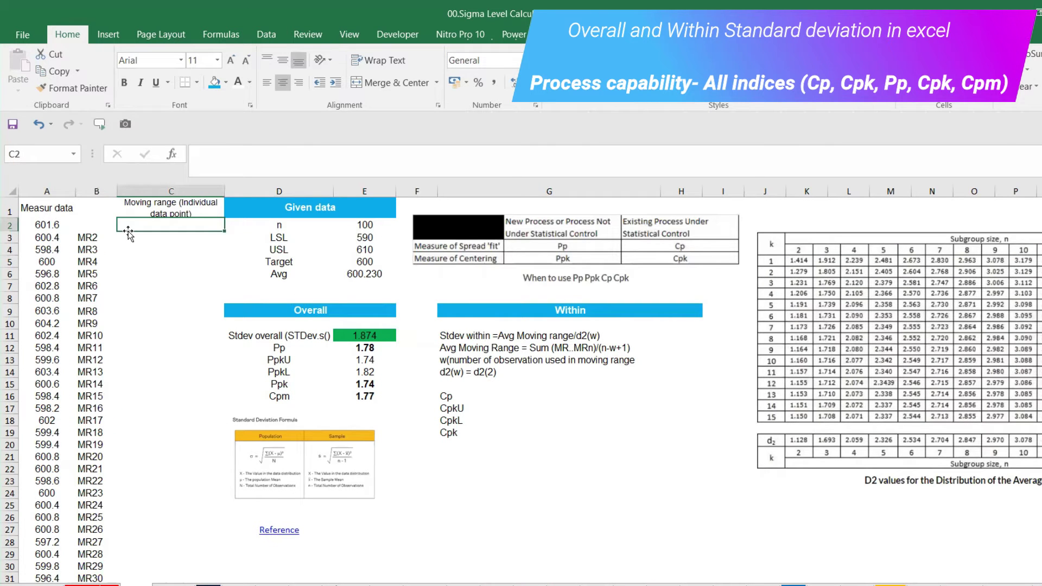
click(127, 240)
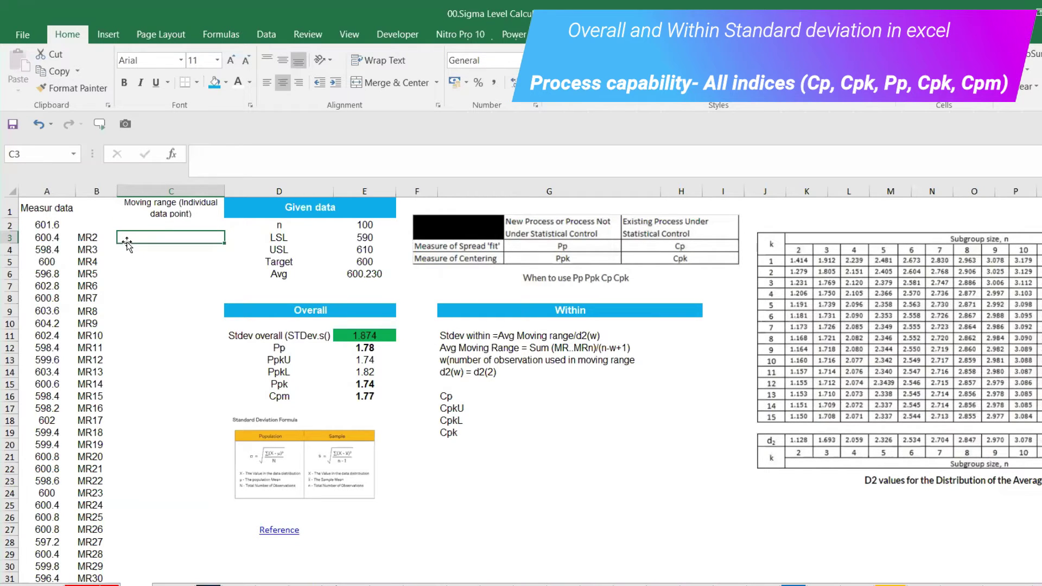
text(=)
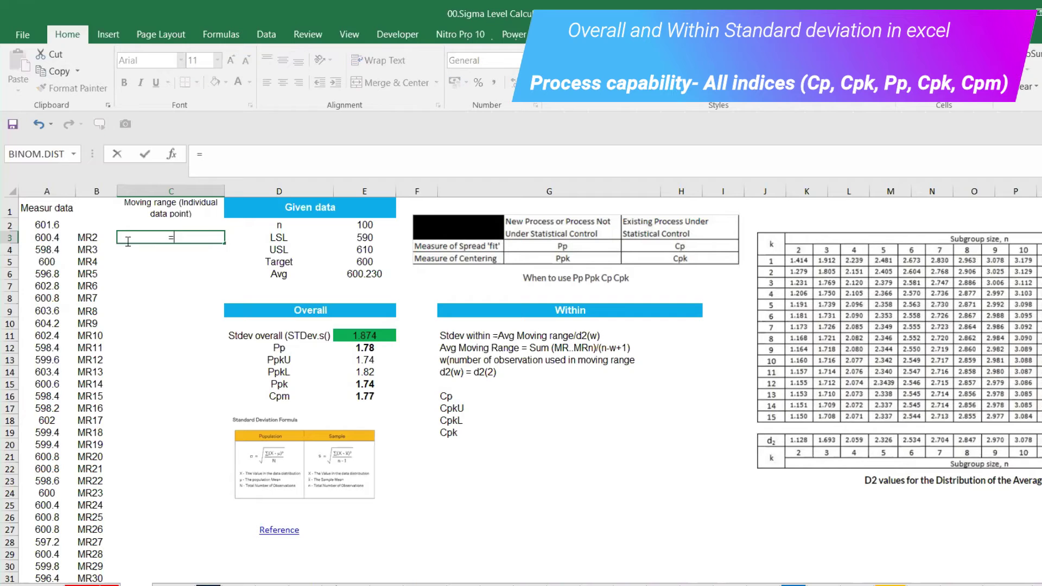
text(ABS()
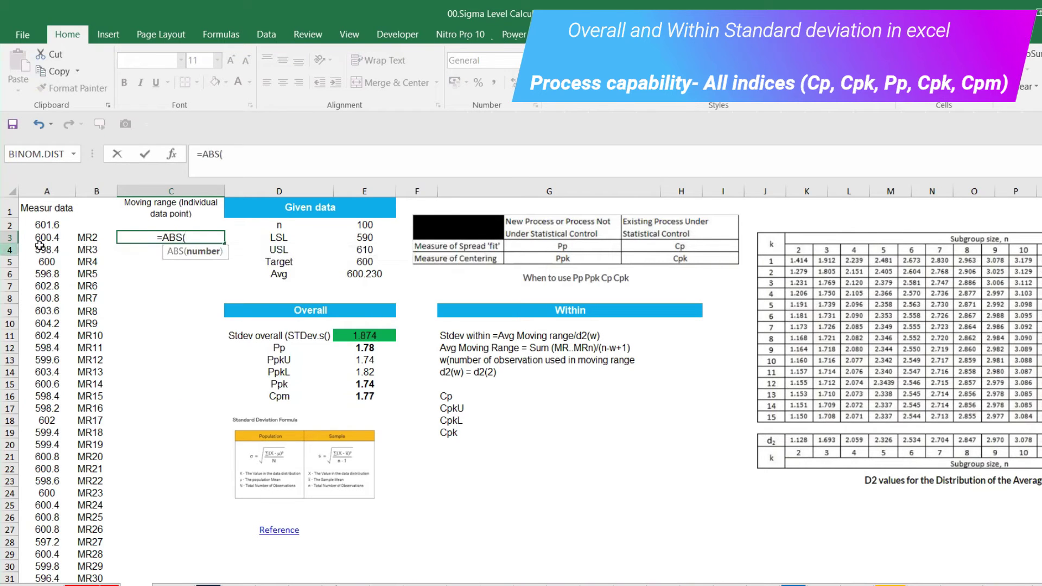
click(40, 238)
text(-)
click(45, 222)
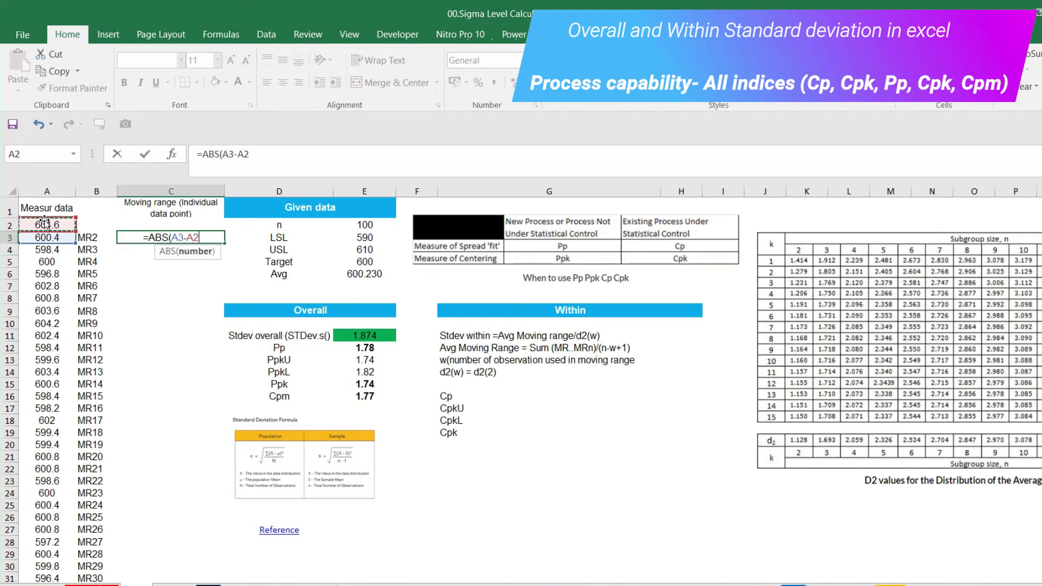
text())
key(Return)
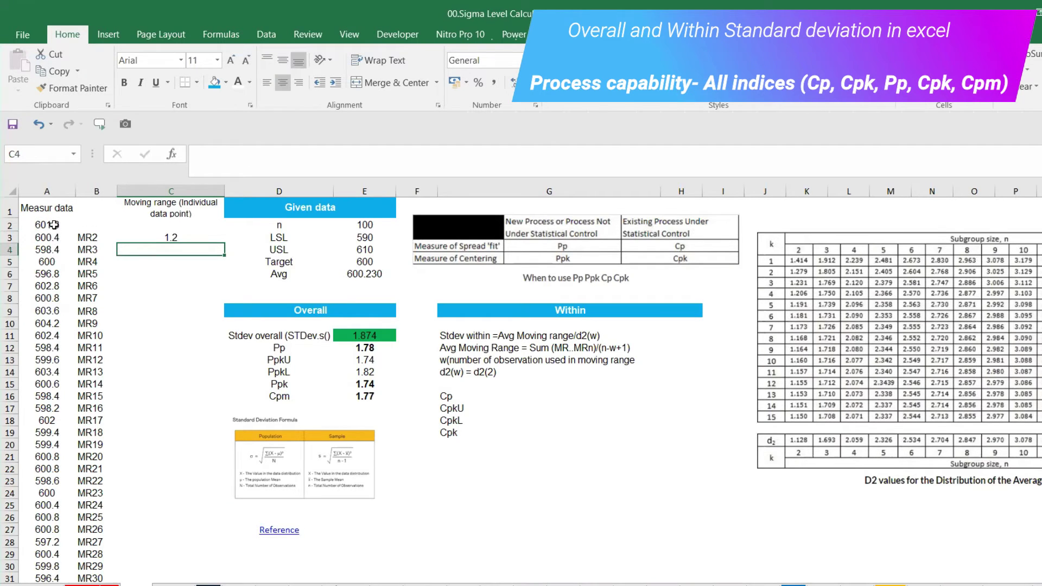
- Fill the moving range formula from C3 down the column to the last measurement in C101
click(173, 237)
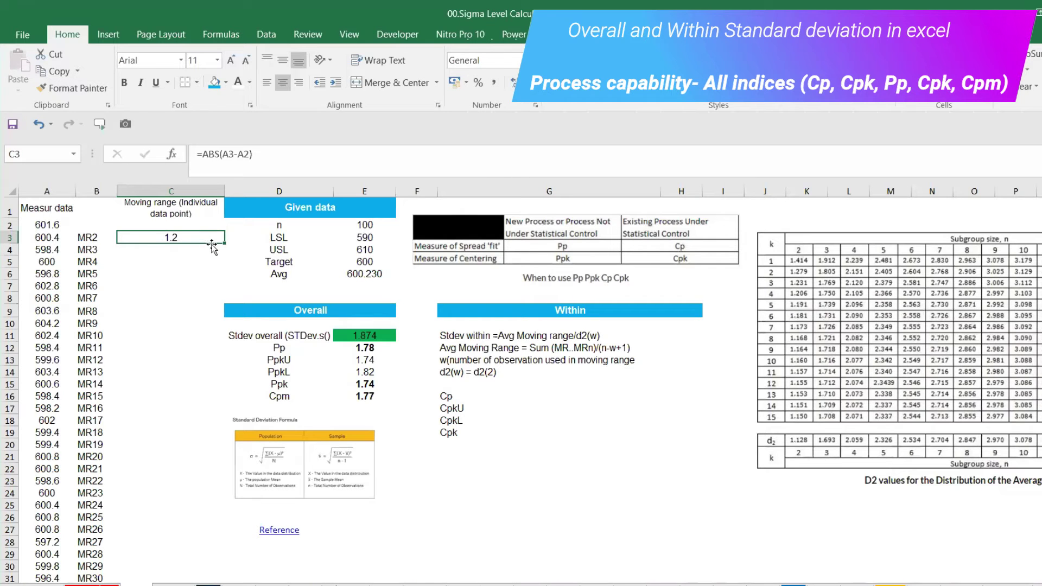
double_click(225, 245)
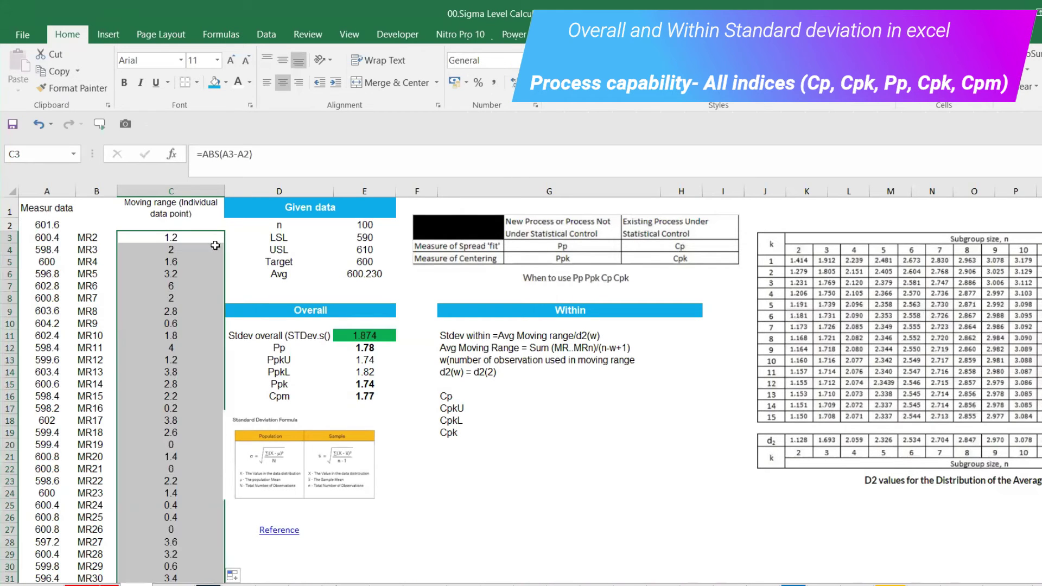
- Check the copied moving range formulas in C4, C101 and C63 for correct cell references
double_click(170, 247)
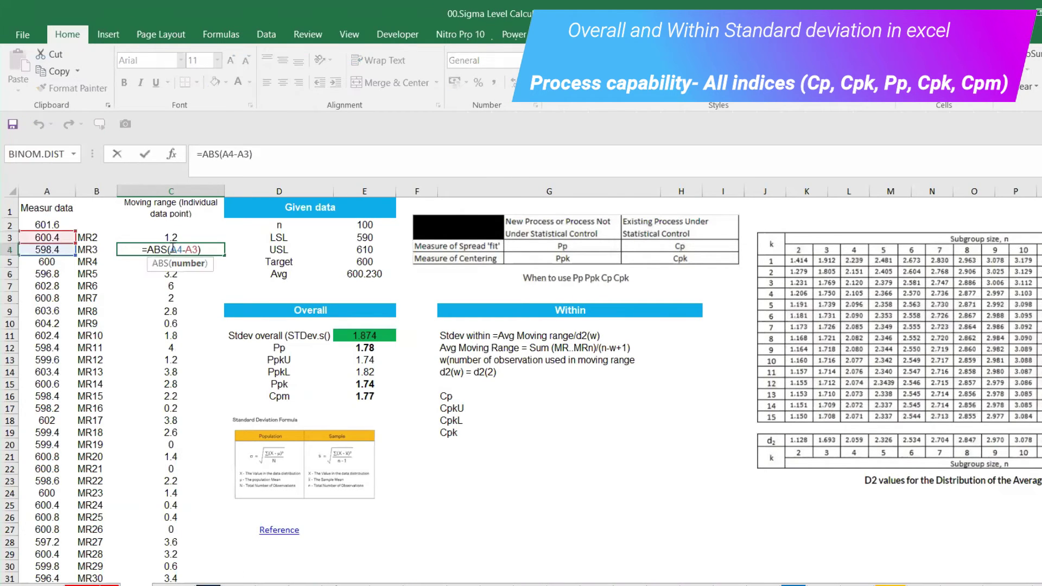
key(Escape)
key(ctrl+Down)
scroll(162, 437, down, 1)
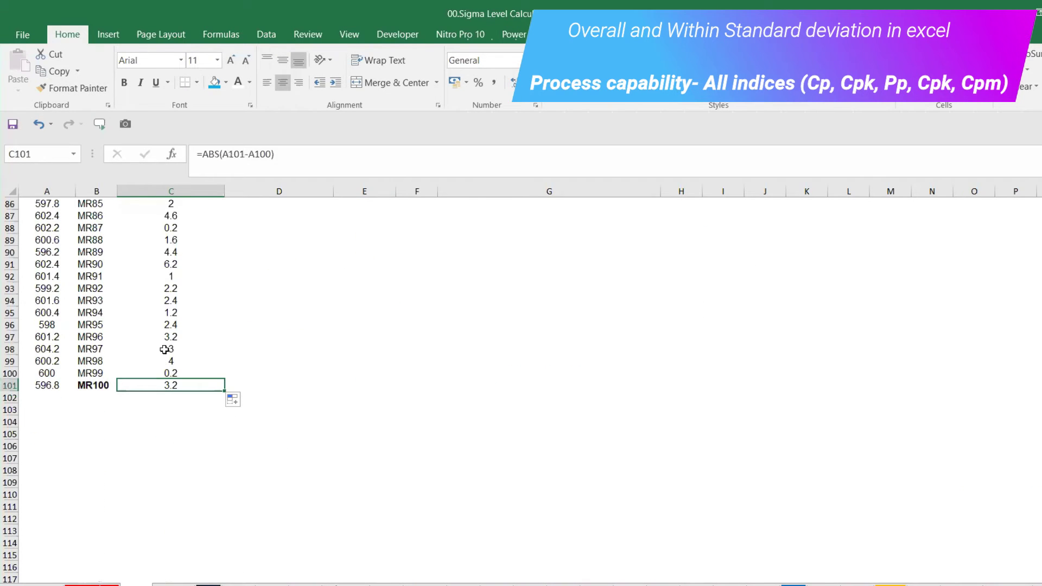
double_click(169, 385)
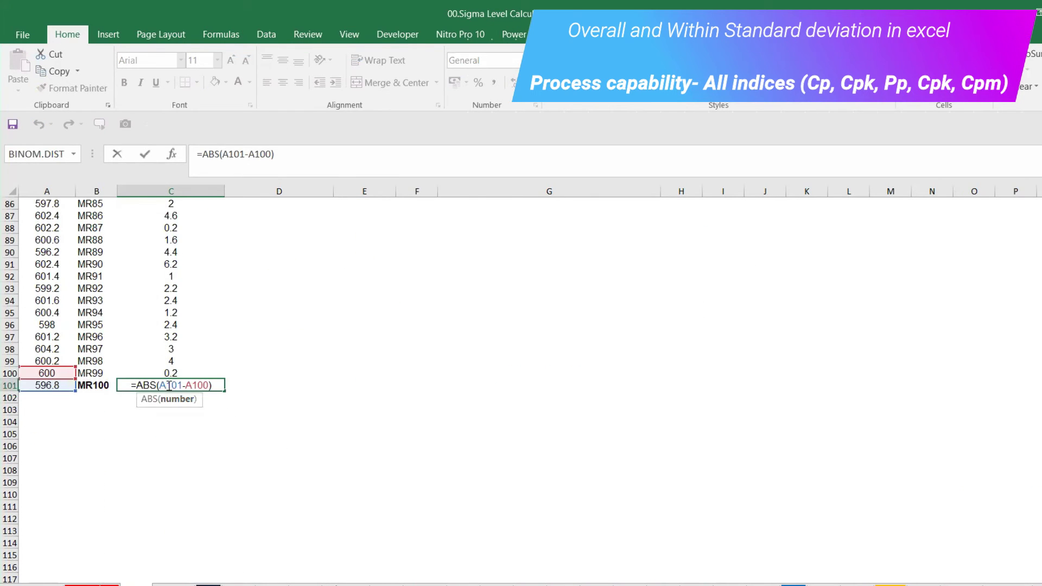
key(Escape)
scroll(193, 309, up, 10)
click(170, 291)
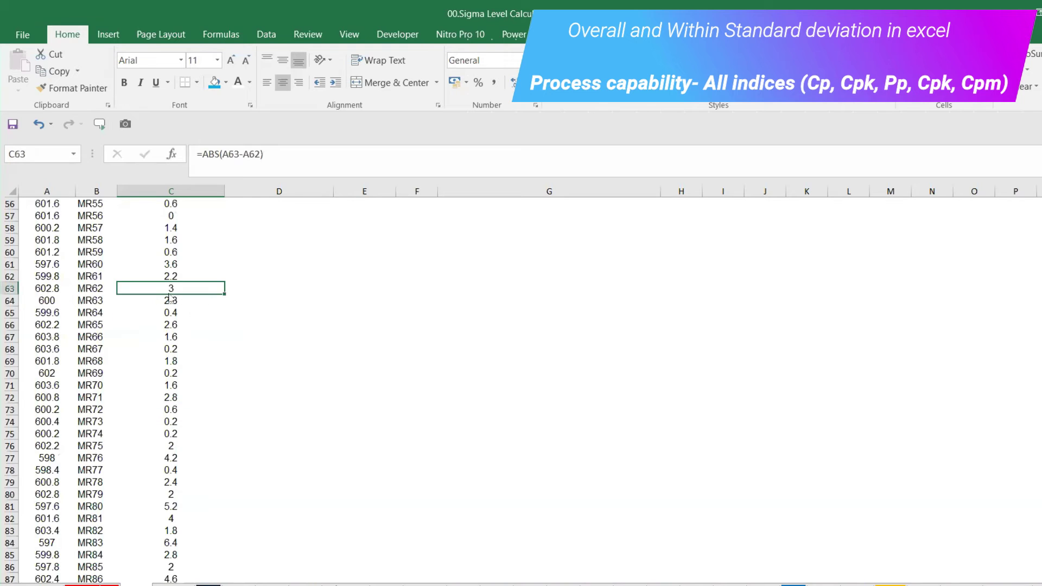
double_click(168, 288)
key(Escape)
scroll(360, 249, up, 13)
scroll(360, 253, up, 6)
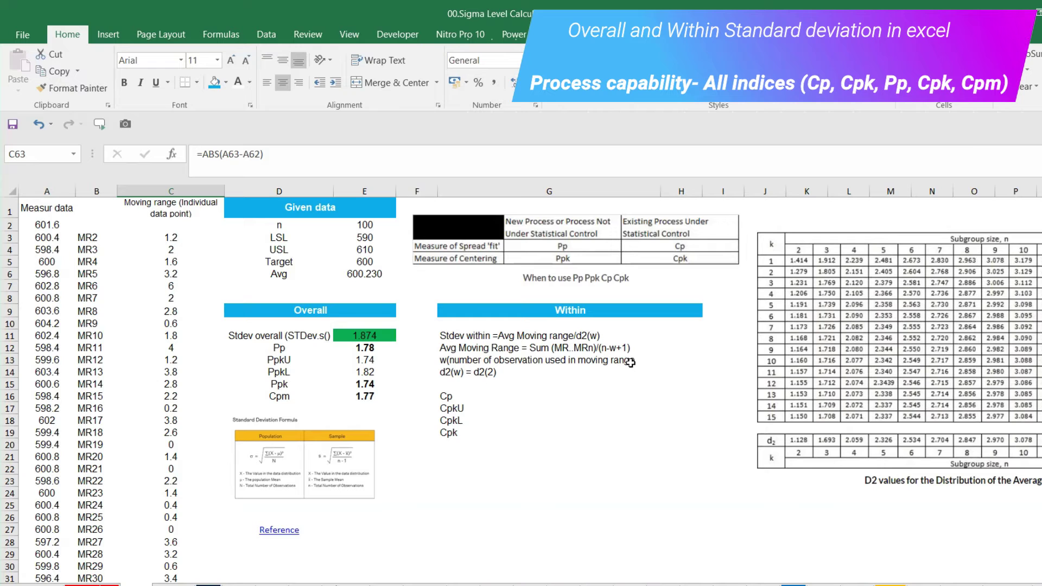
- Enter 2 in H13 as the number of observations used in the moving range
click(670, 362)
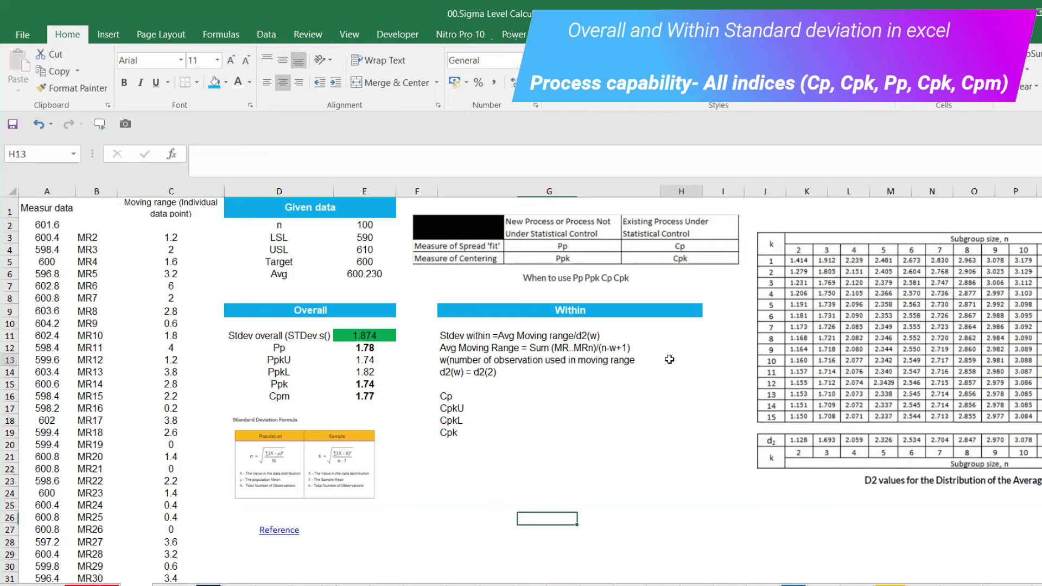
click(80, 238)
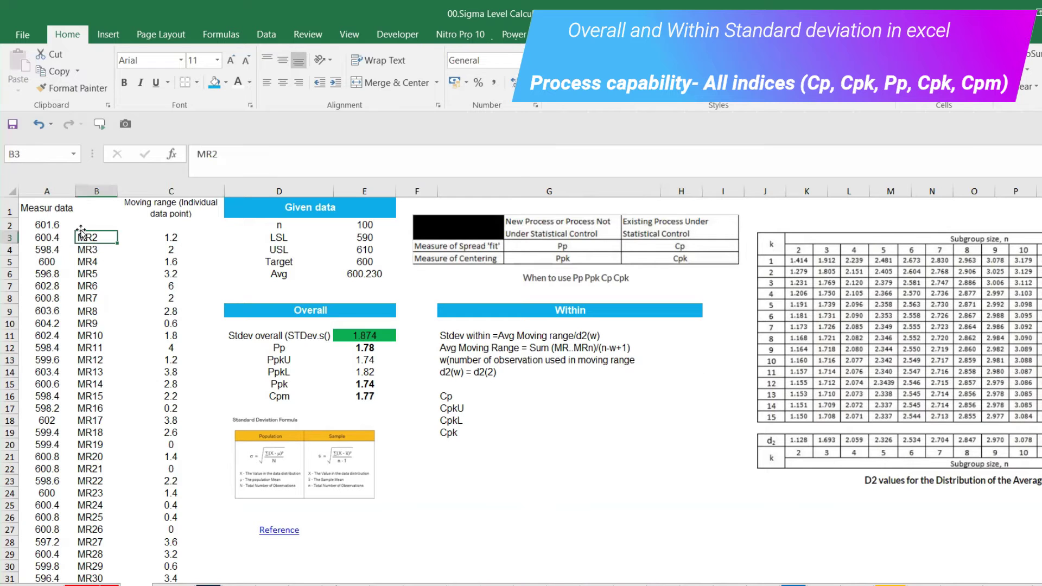
click(658, 360)
click(670, 361)
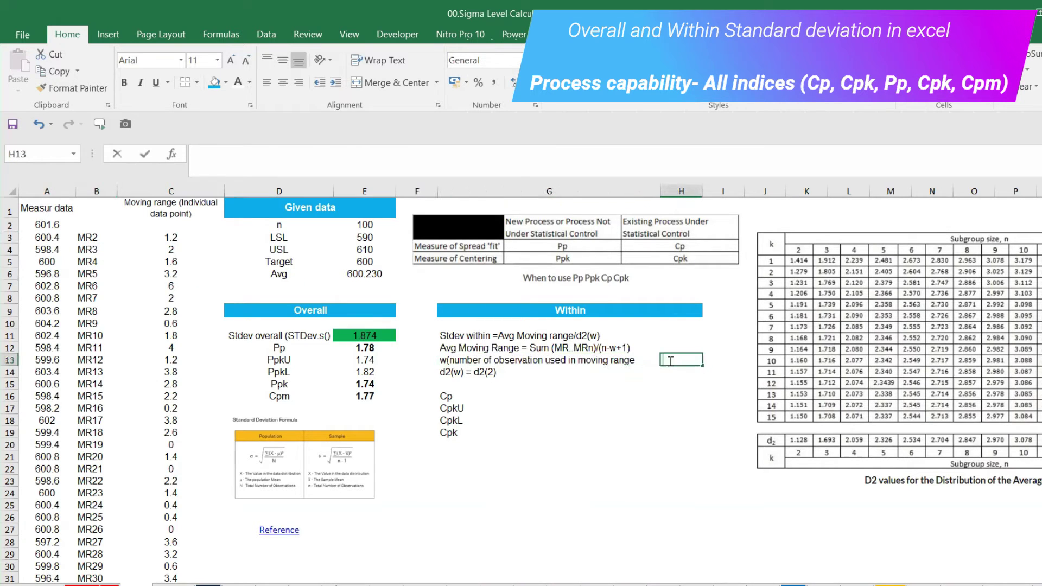
text(2)
- Calculate the average moving range in H12 with =SUM(C:C)/(E2-H13+1)
click(679, 347)
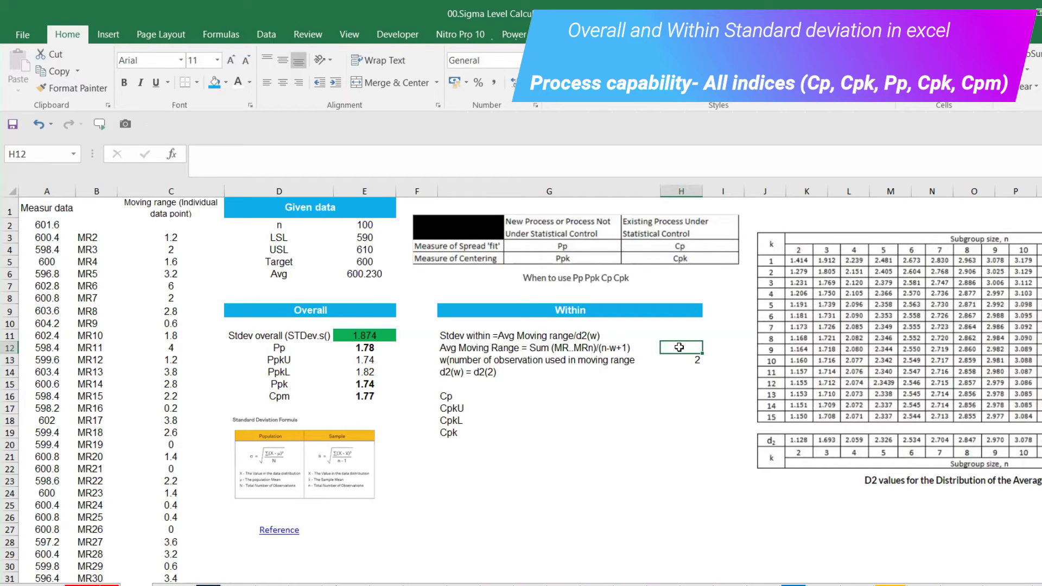
text(=SUM()
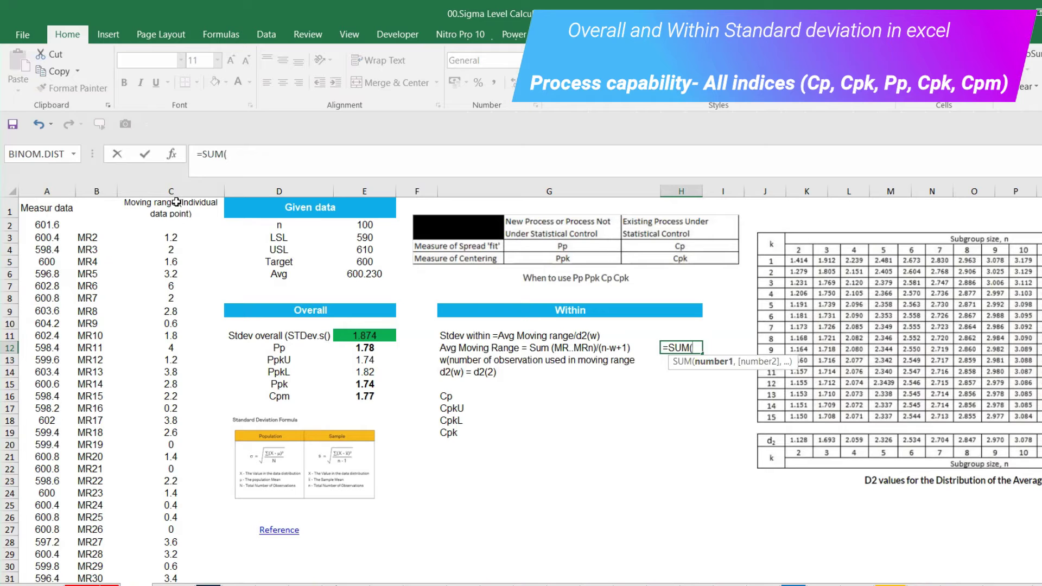
click(173, 191)
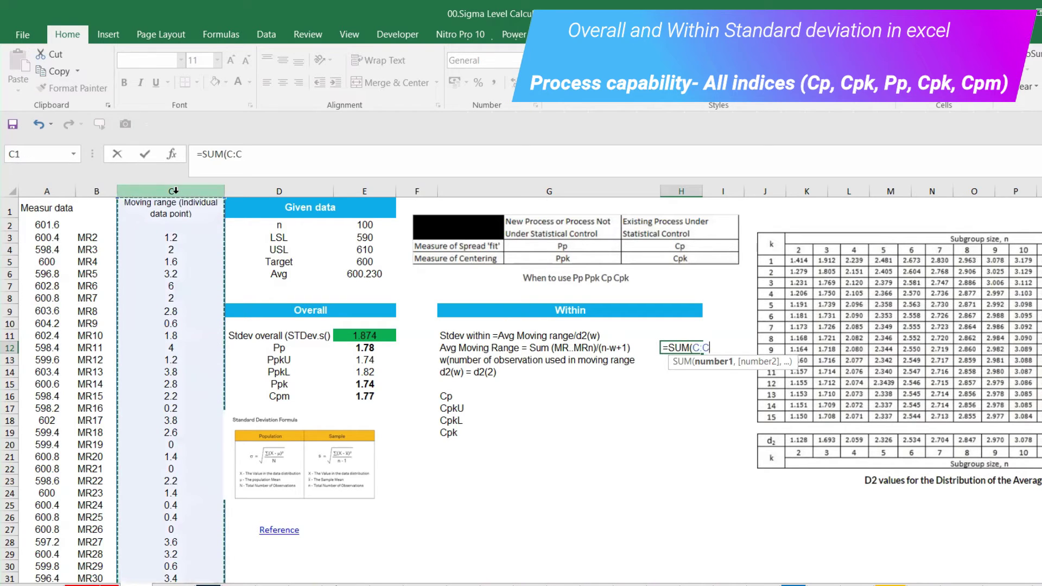
text()/()
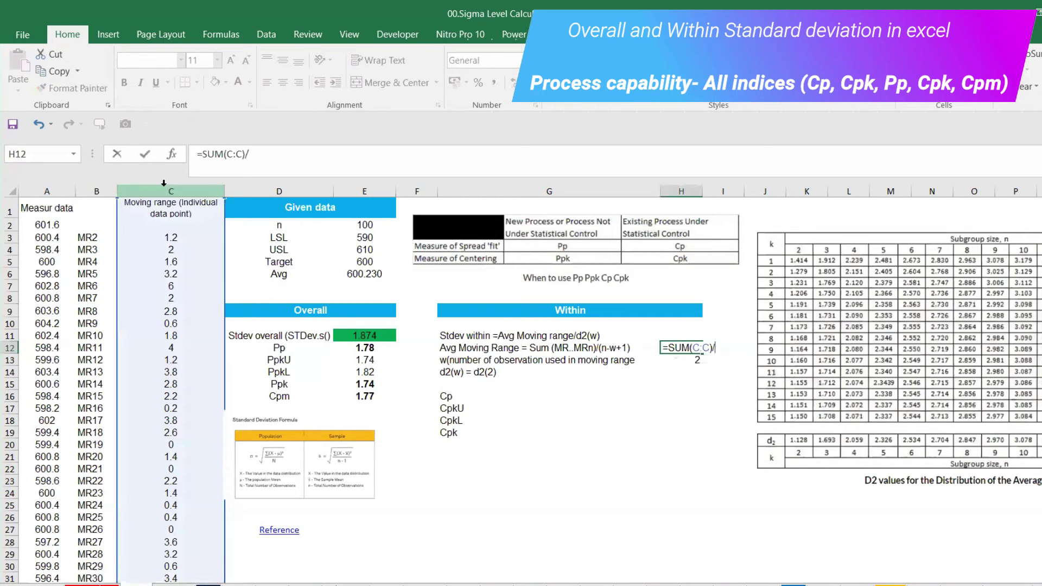
click(361, 224)
text(-)
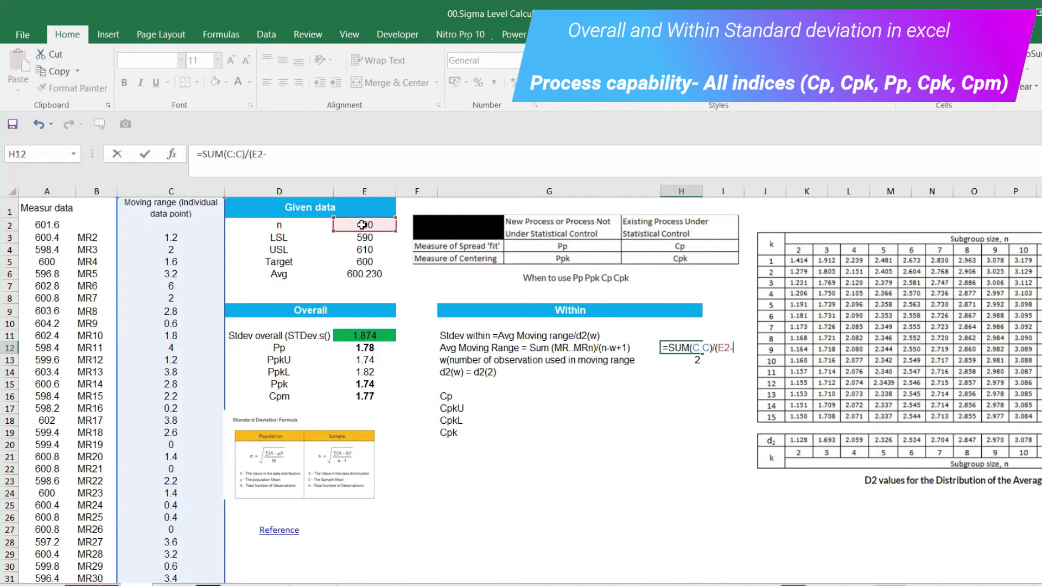
click(687, 360)
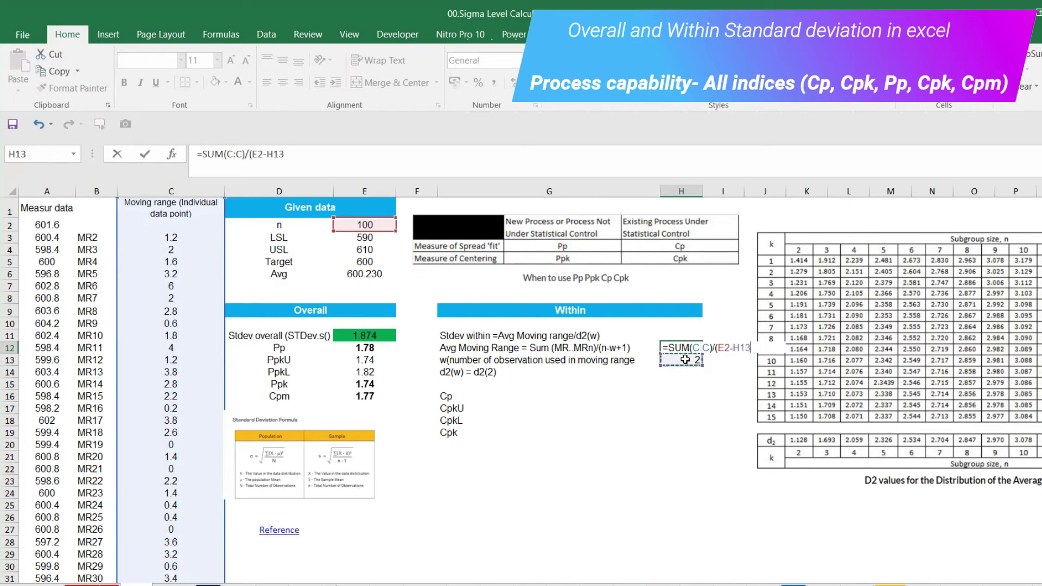
text(+1)
key(Return)
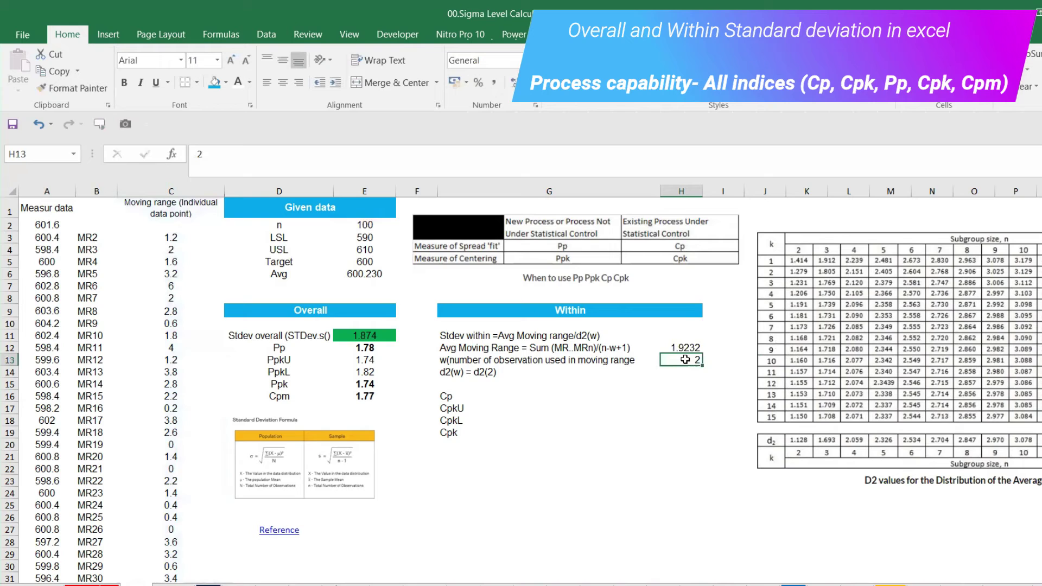
- Reposition the d2 table picture to read the constant for subgroup size 2, and enter 1.128 in H14
click(683, 334)
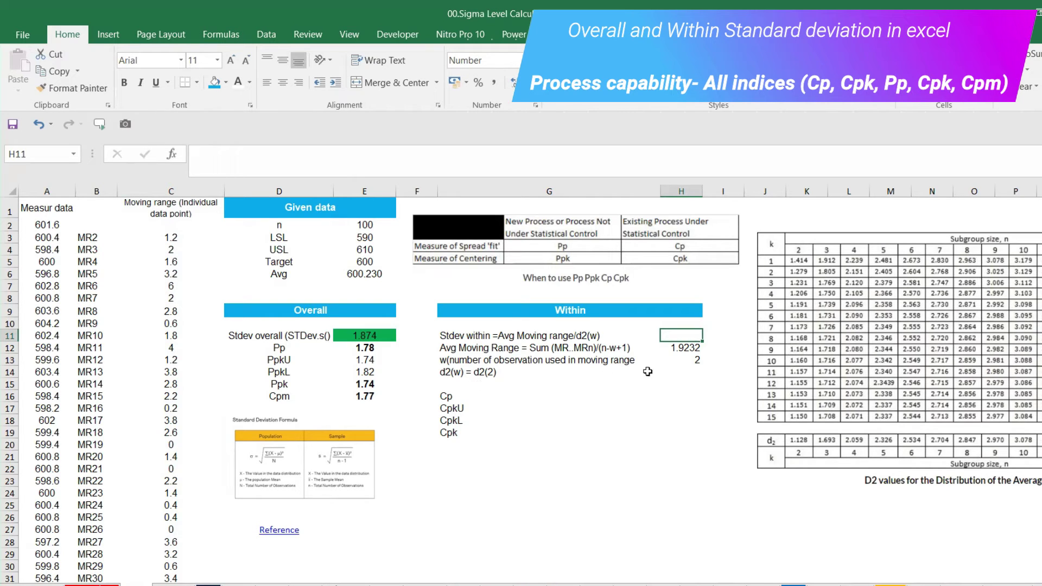
drag(827, 380, 626, 437)
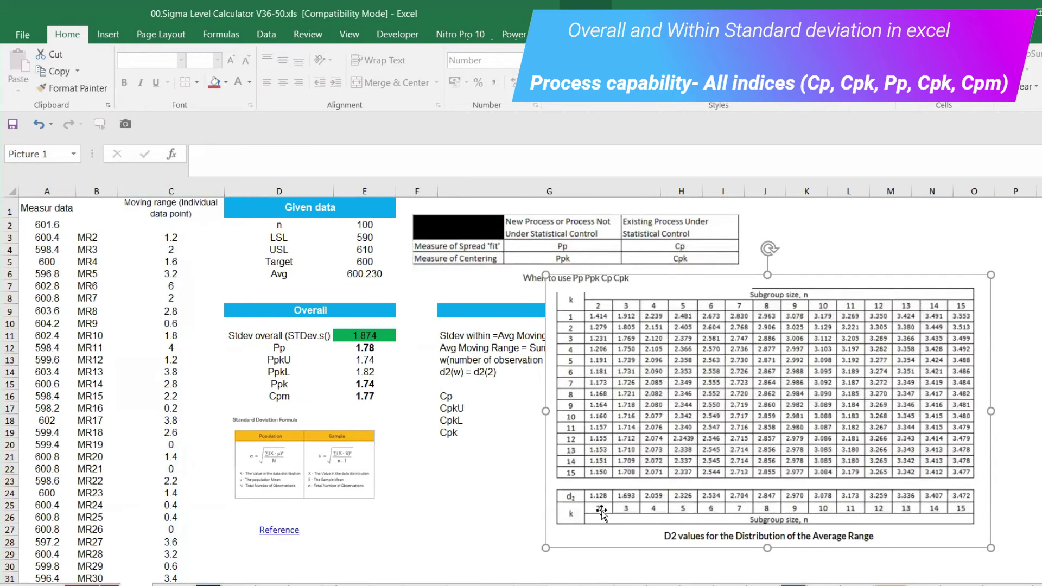
drag(635, 495, 877, 418)
click(700, 375)
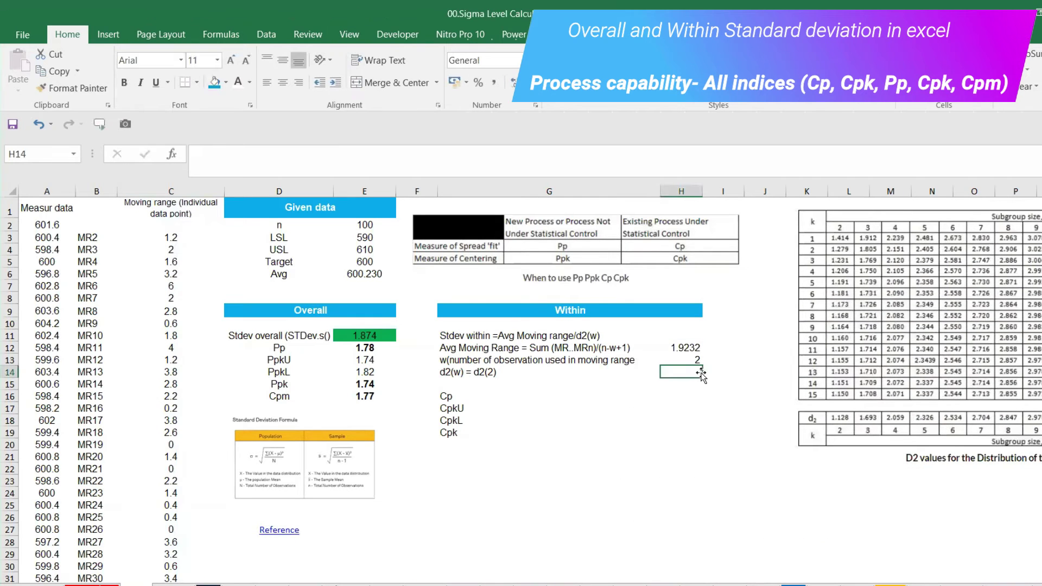
text(1.128)
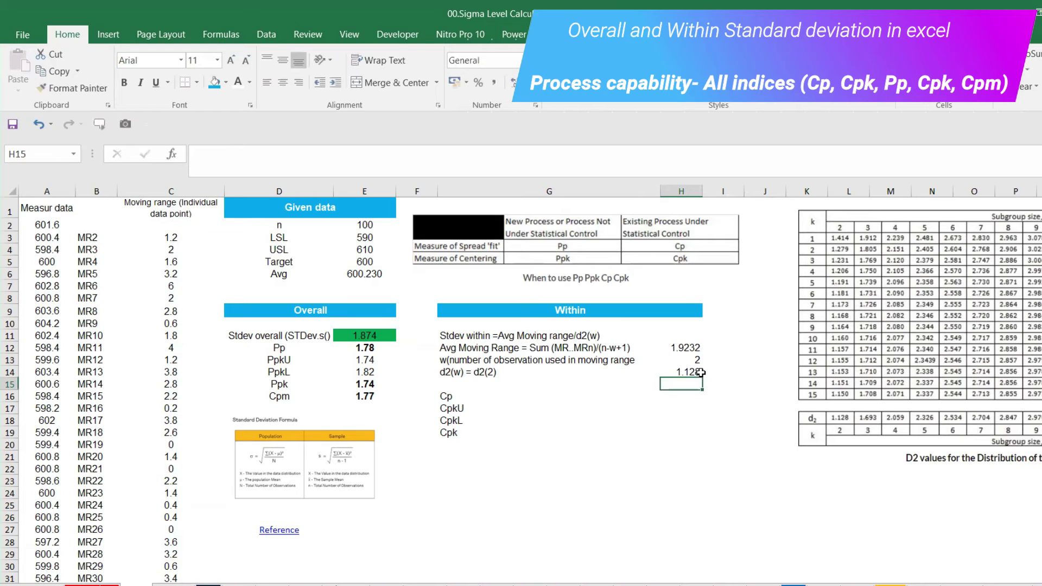
- Calculate the within standard deviation in H11 as average moving range divided by d2, using =H12/H14
click(690, 334)
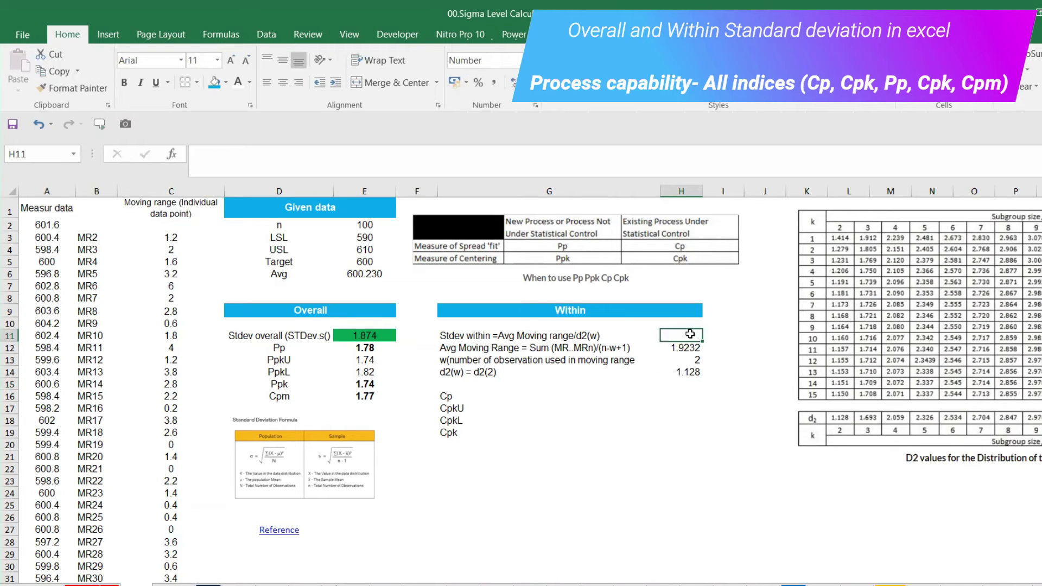
text(=)
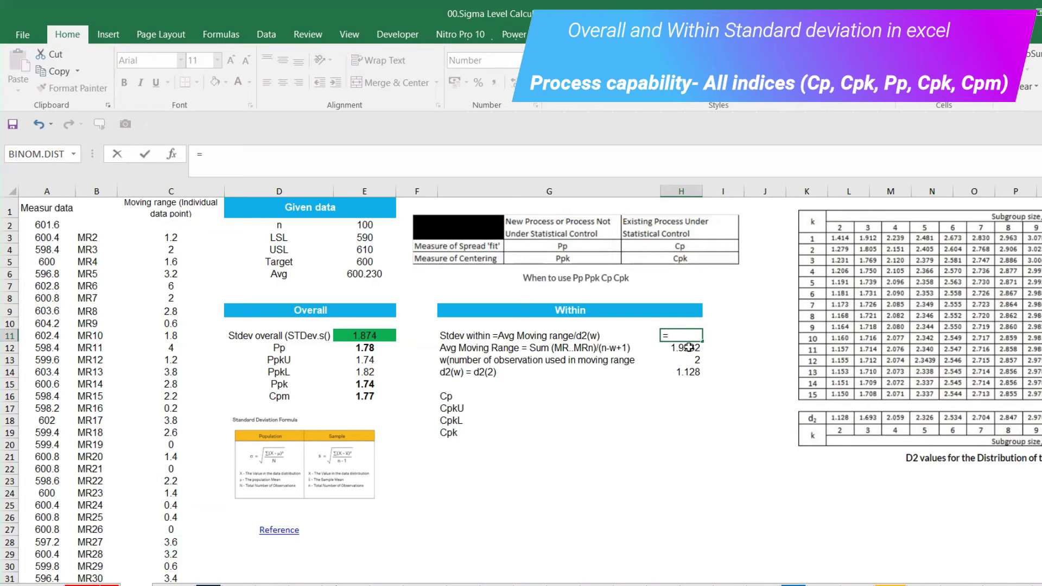
click(688, 347)
text(/)
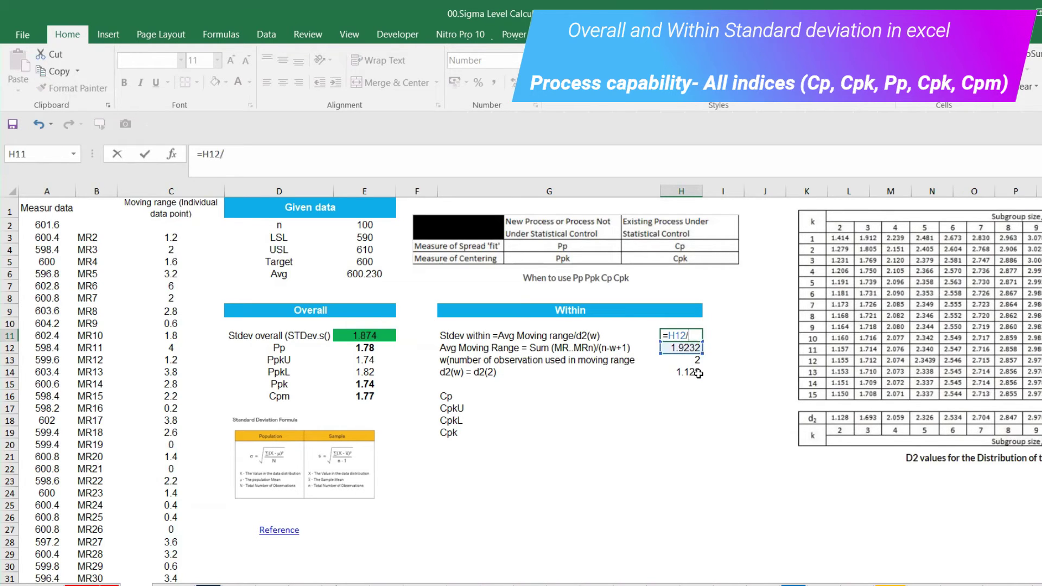
click(699, 373)
key(Return)
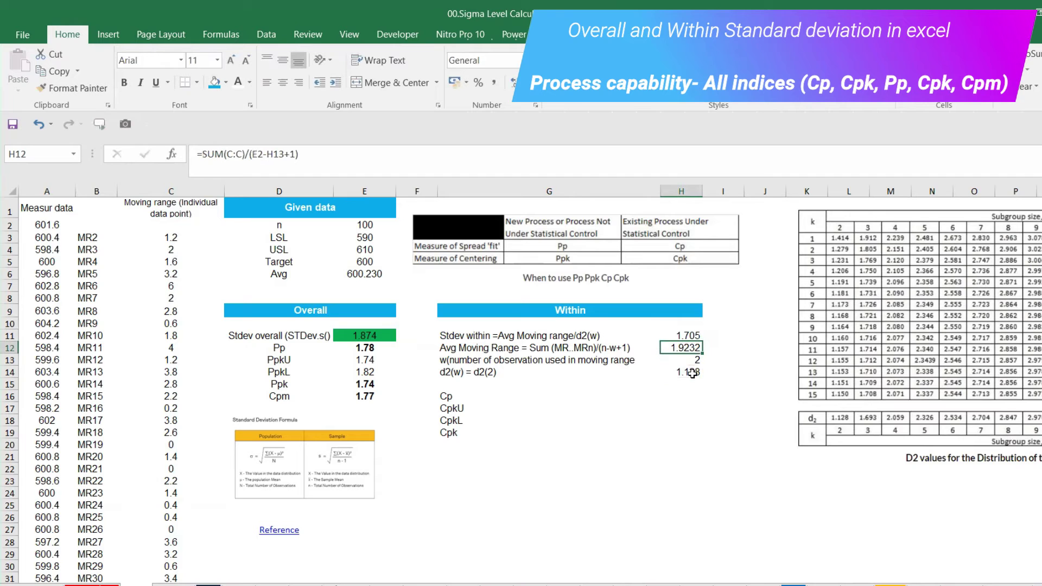
click(678, 337)
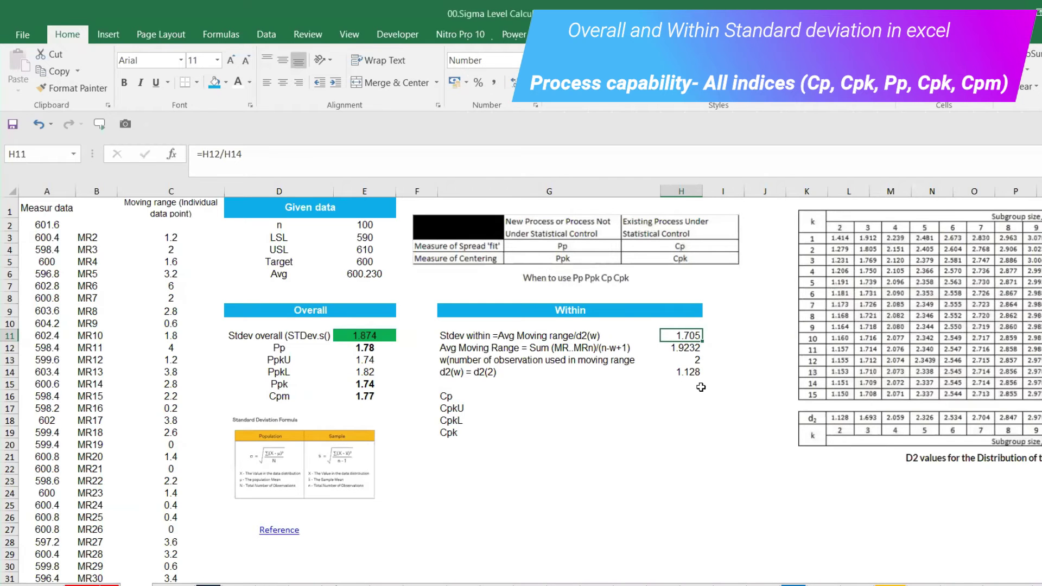
- Calculate Cp in H16 from the specification limits and within standard deviation with =(E4-E3)/(6*H11)
click(483, 409)
click(474, 396)
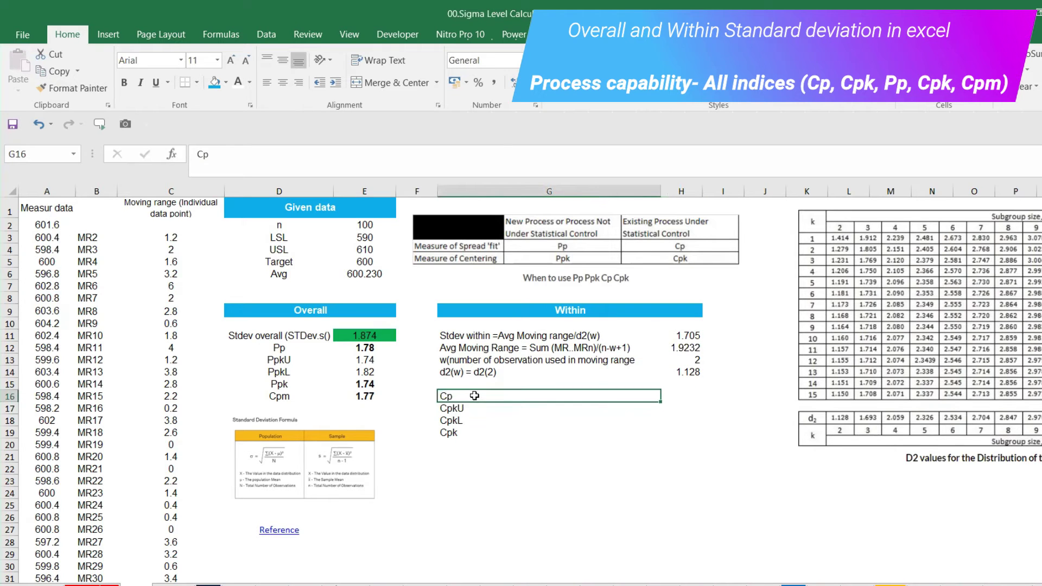
key(Right)
text(=()
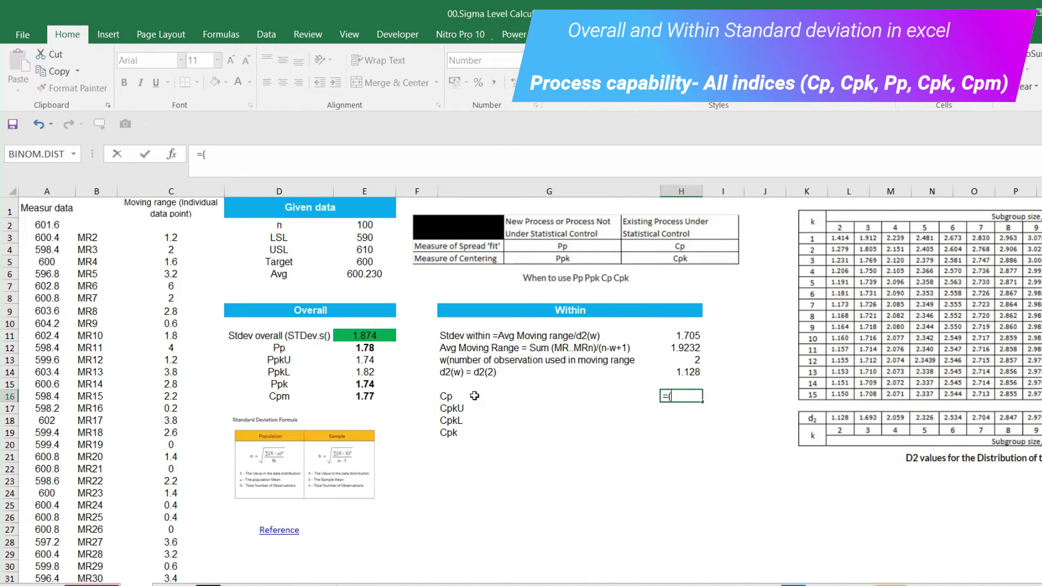
click(357, 254)
text(-)
click(356, 239)
text()/)
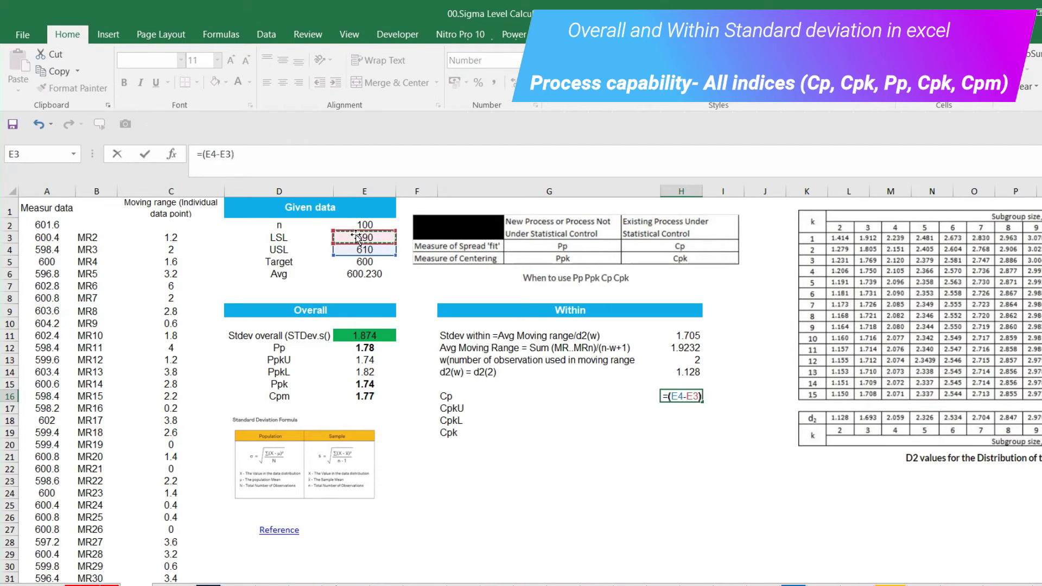
text((6*)
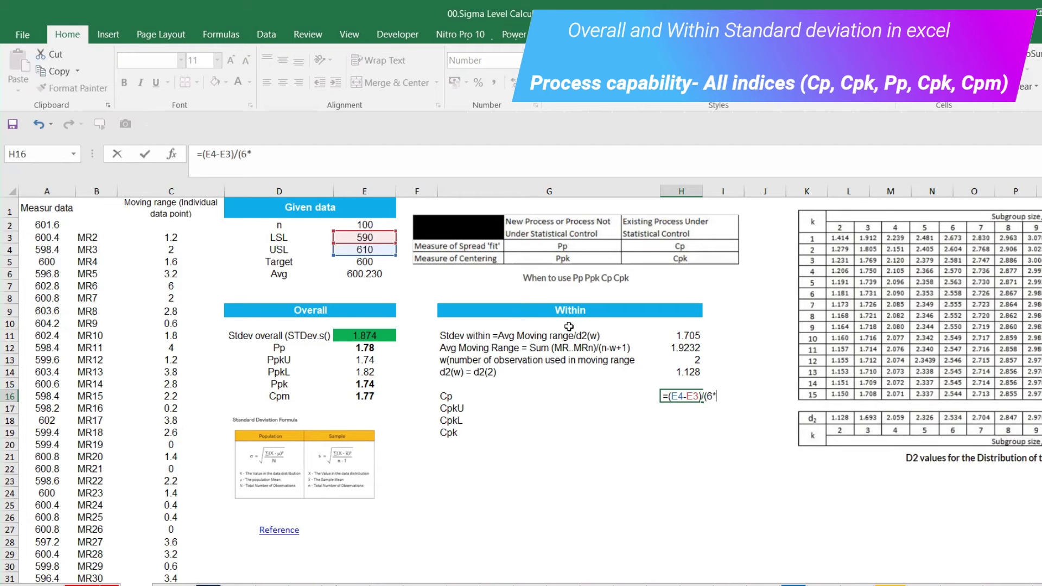
click(669, 335)
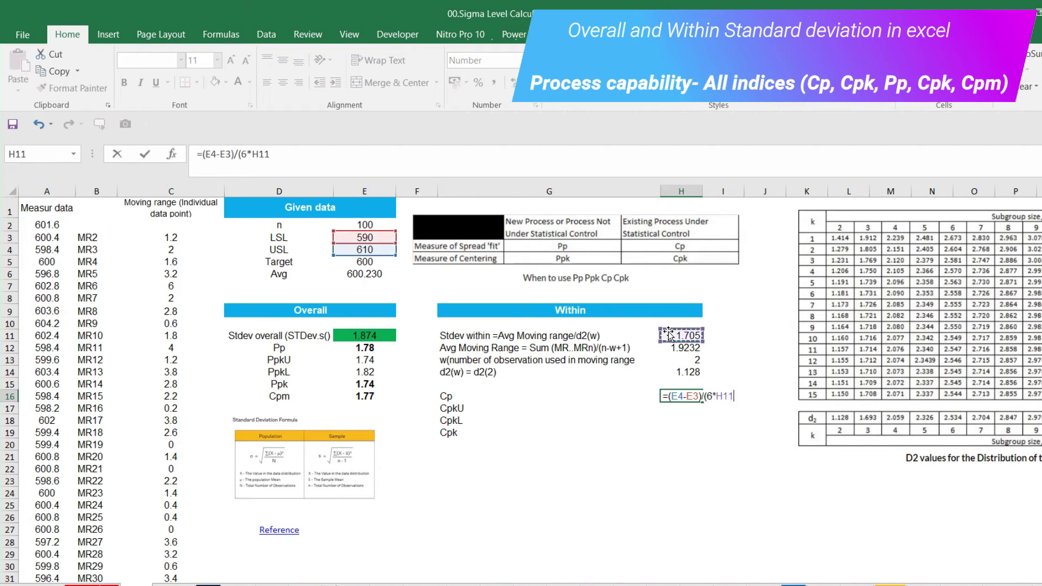
key(Return)
- Make the within standard deviation label and value in G11:H11 bold
click(645, 336)
drag(645, 336, 679, 335)
key(ctrl+b)
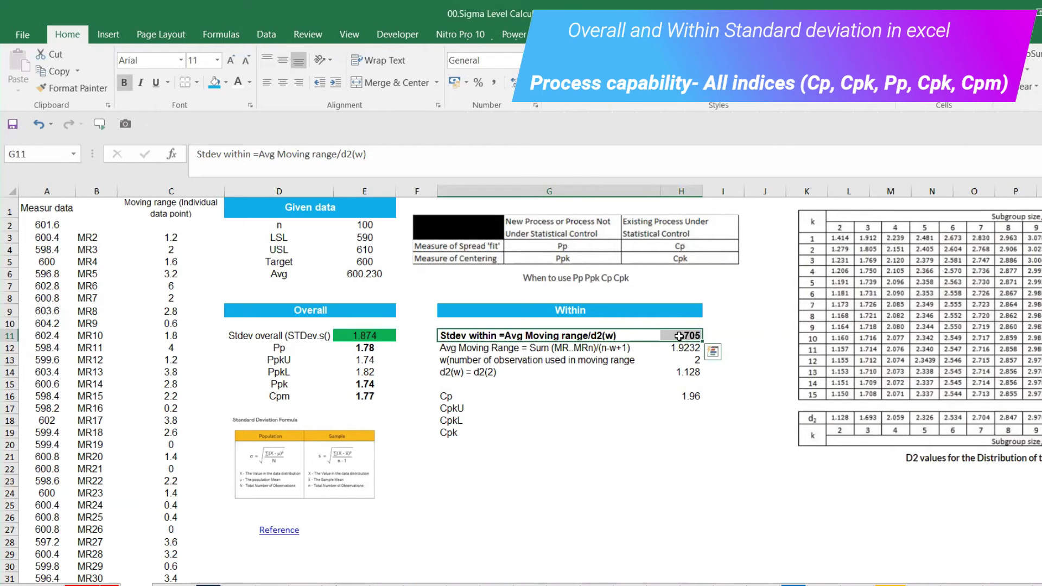
- Calculate CpkU in H17 from the USL, average and within standard deviation with =(E4-E6)/(3*H11)
click(684, 397)
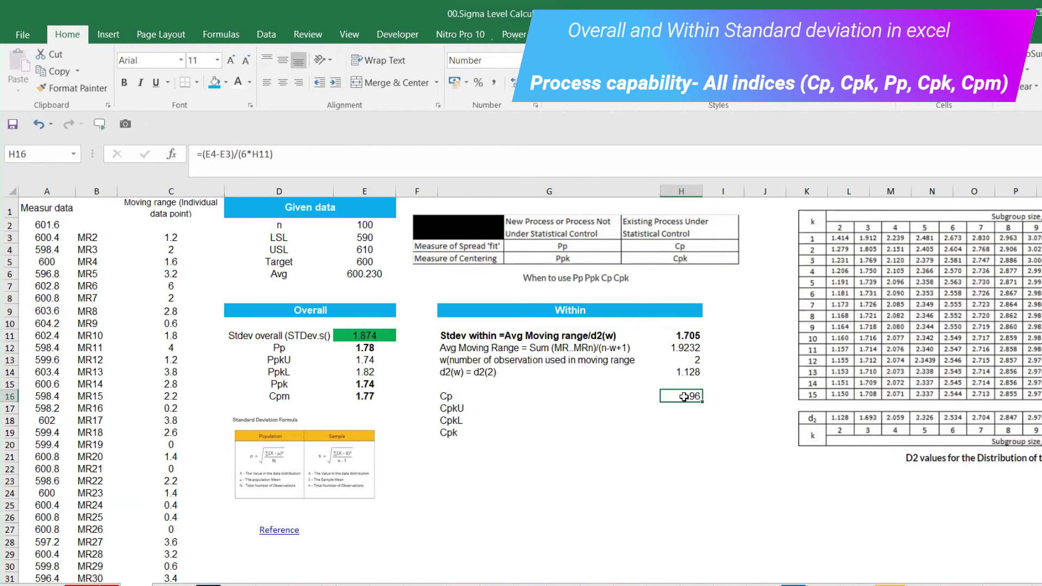
click(683, 407)
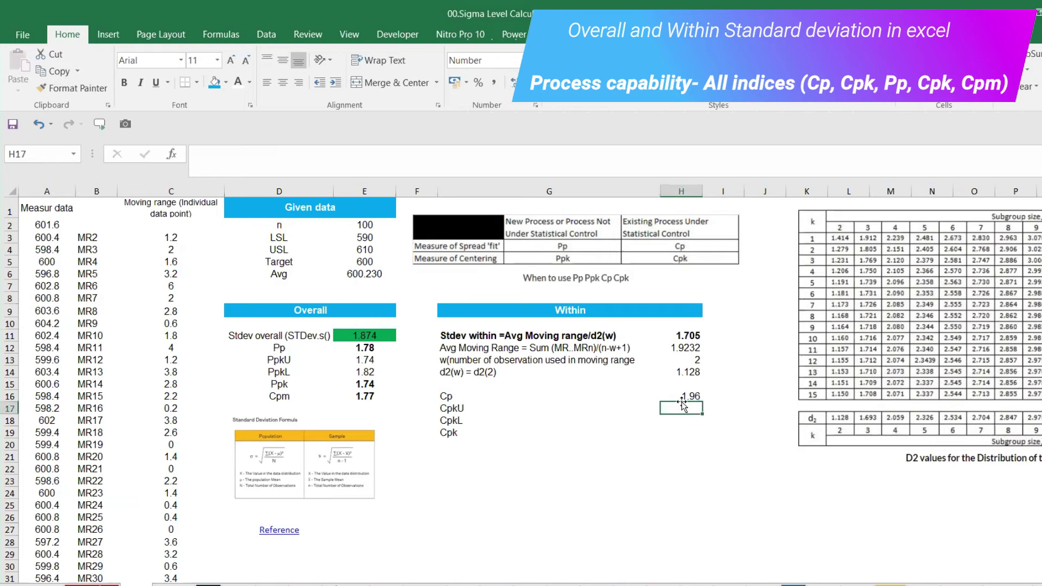
text(=()
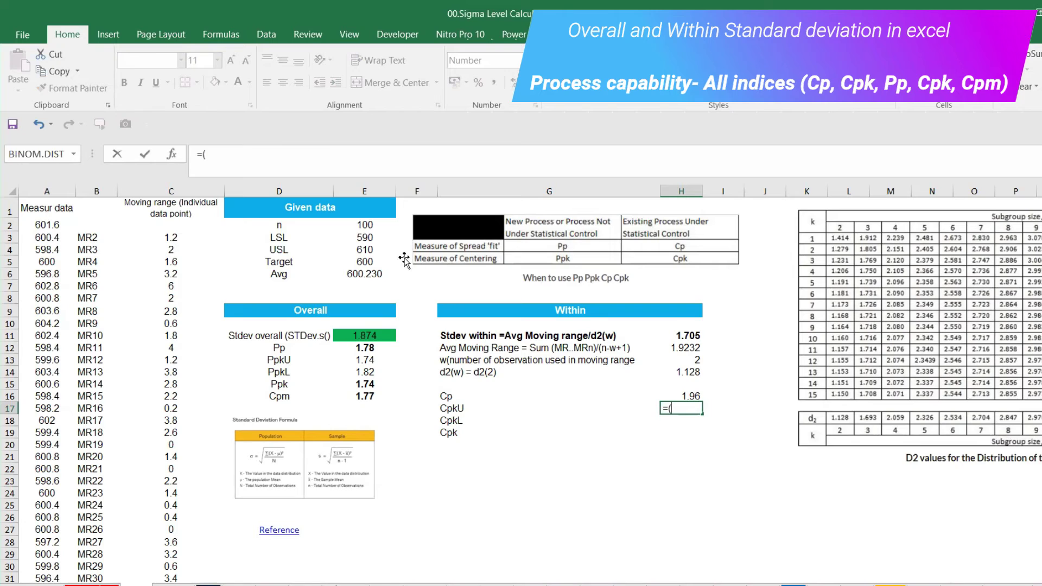
click(372, 248)
text(-)
click(359, 276)
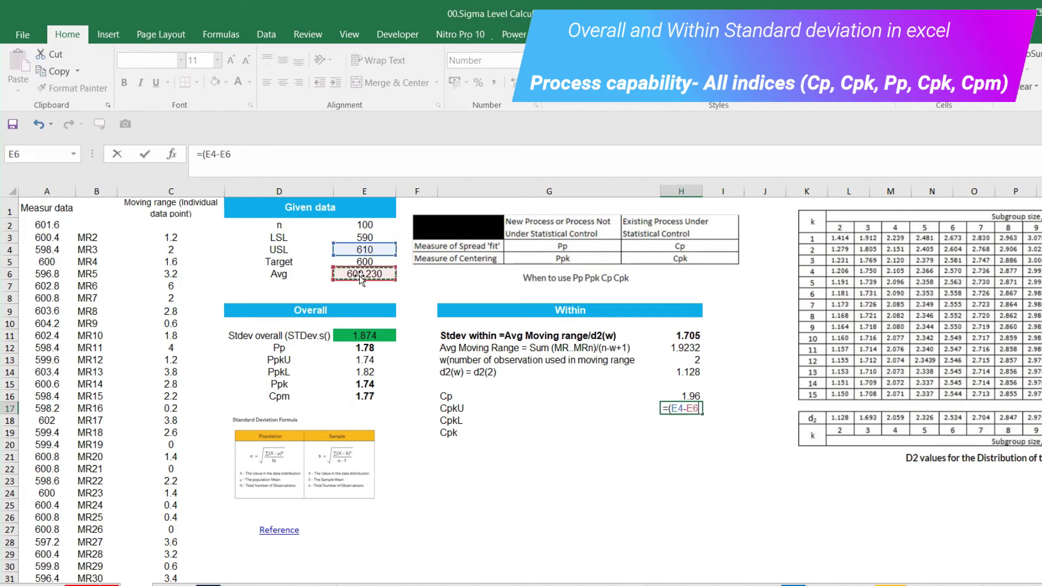
text()/(3*)
click(658, 330)
click(673, 333)
text())
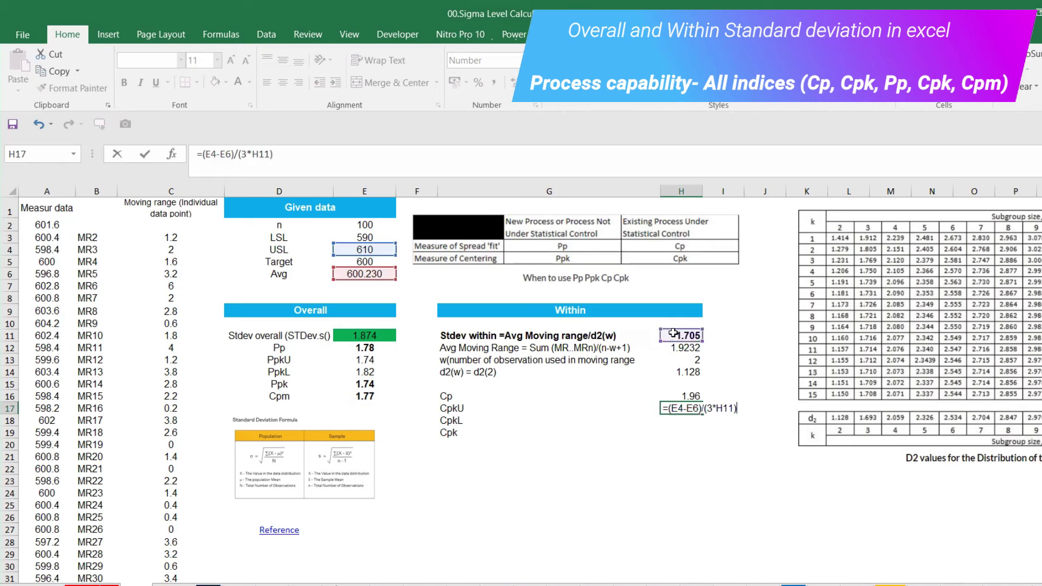
key(Return)
- Calculate CpkL in H18 from the average, LSL and within standard deviation with =(E6-E3)/(3*H11)
text(=()
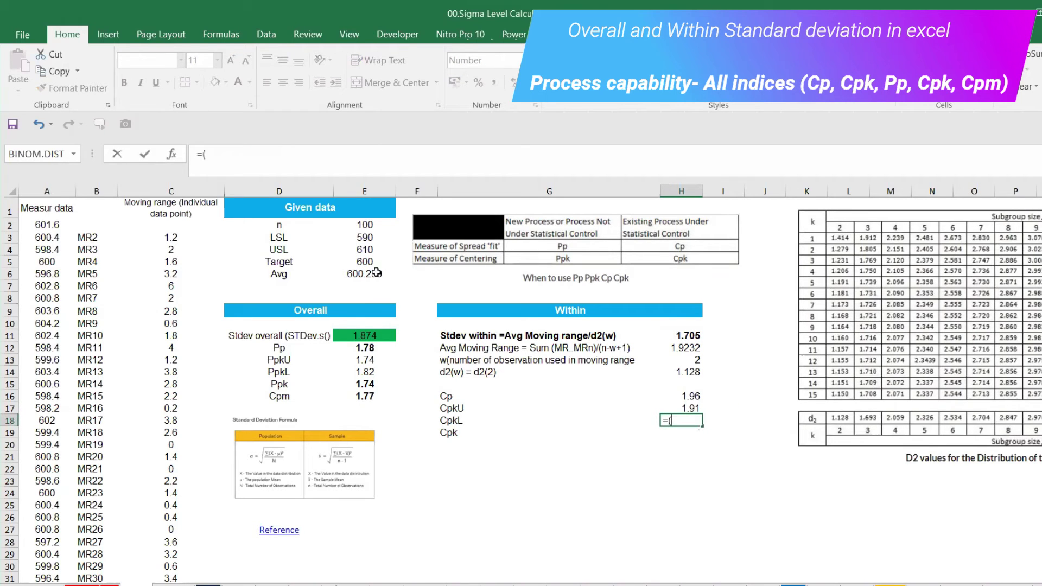
click(358, 273)
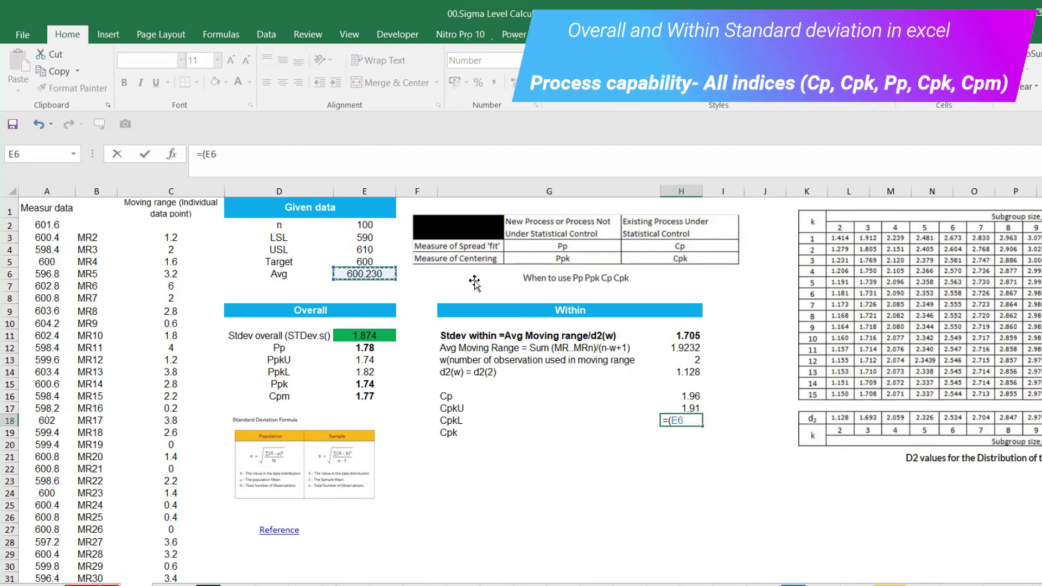
text(-)
click(369, 237)
text()/(3*)
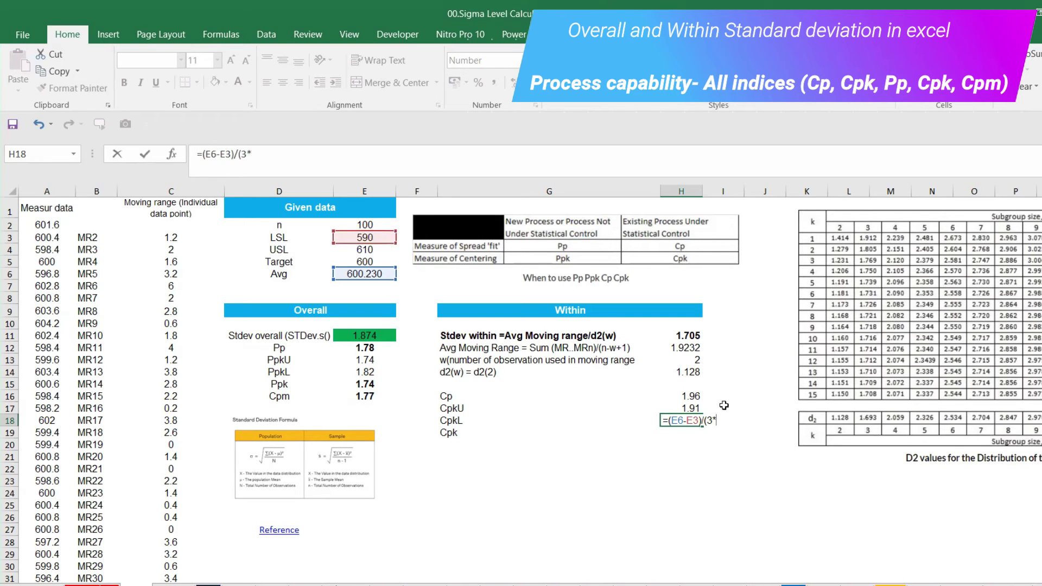
click(679, 335)
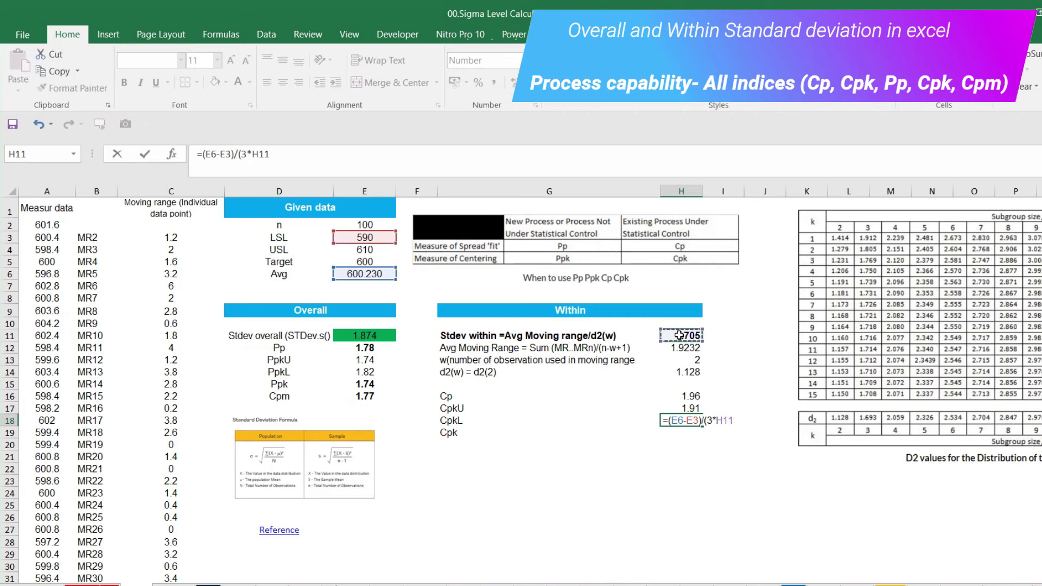
text())
key(Return)
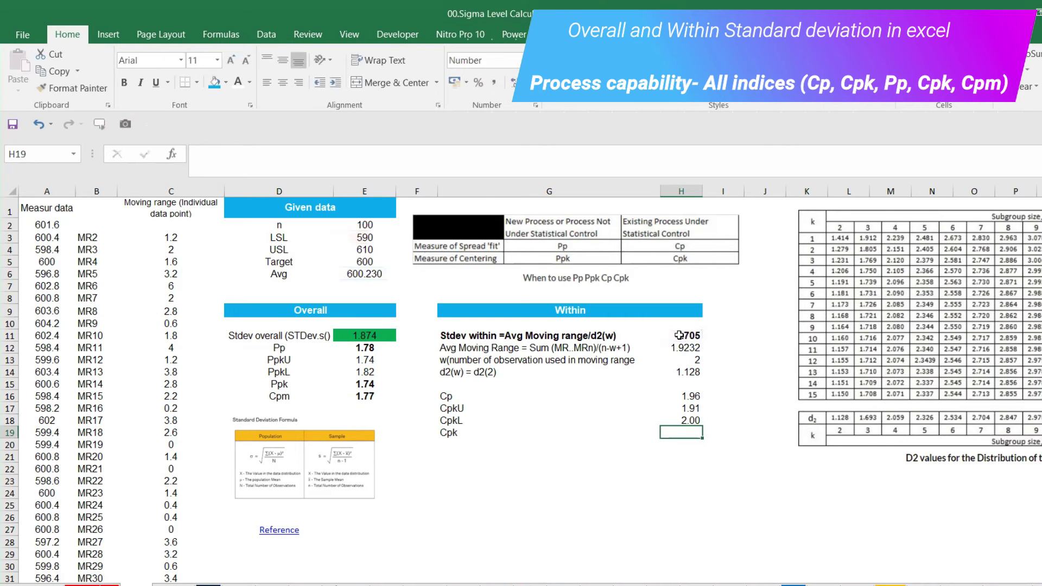
- Calculate Cpk in H19 as the smaller of CpkU and CpkL with =MIN(H17:H18)
text(=MIN()
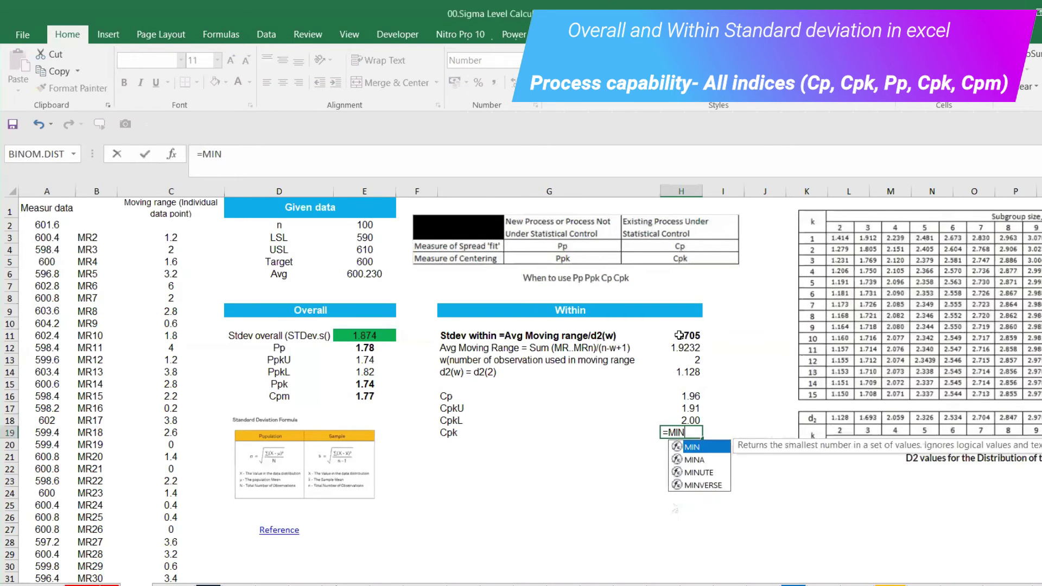
drag(683, 407, 683, 419)
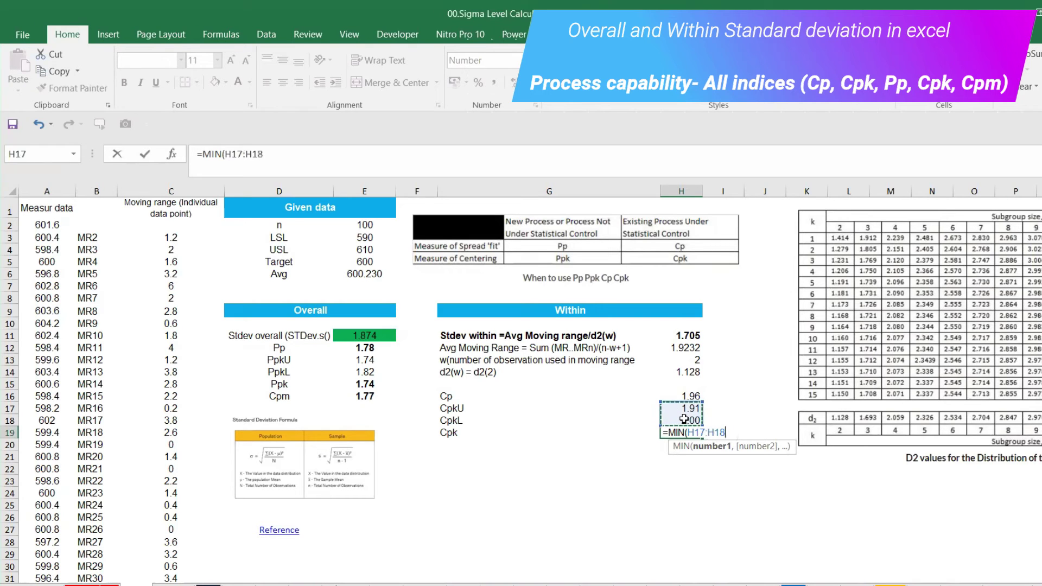
key(Return)
click(691, 430)
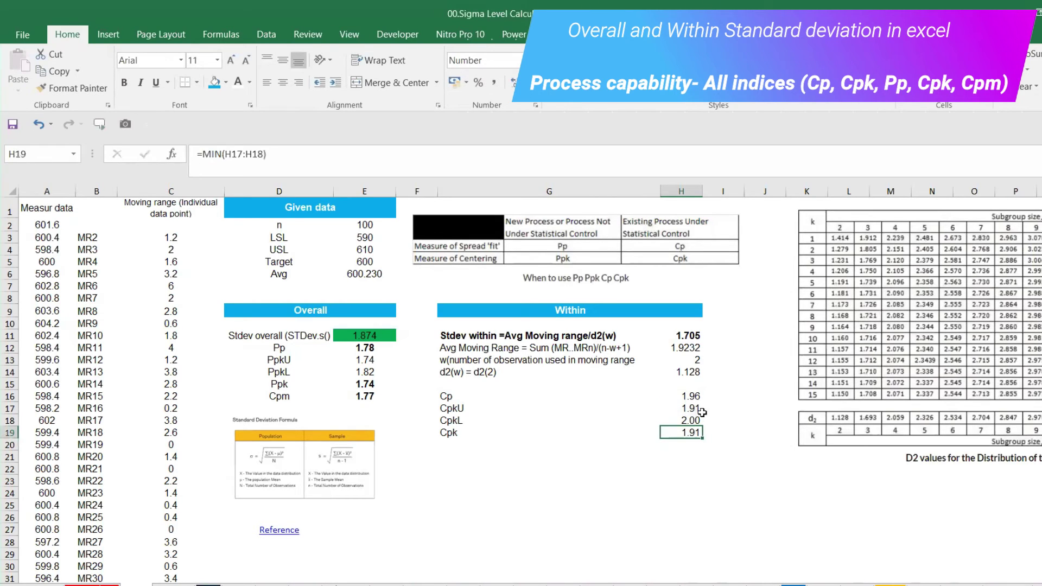
- Make the Cp value in H16 and the Cpk value in H19 bold
click(685, 396)
key(ctrl+b)
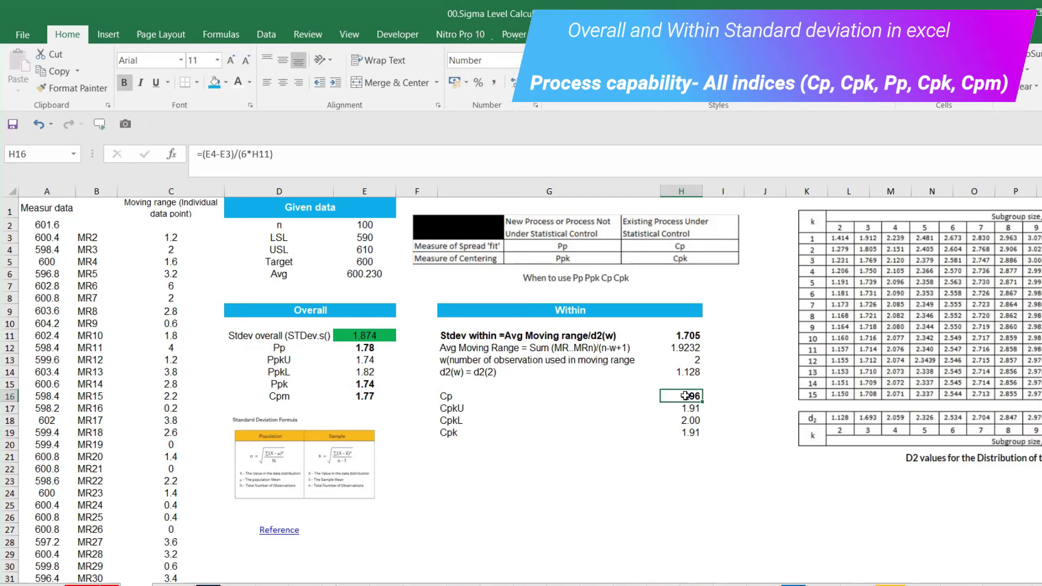
click(689, 431)
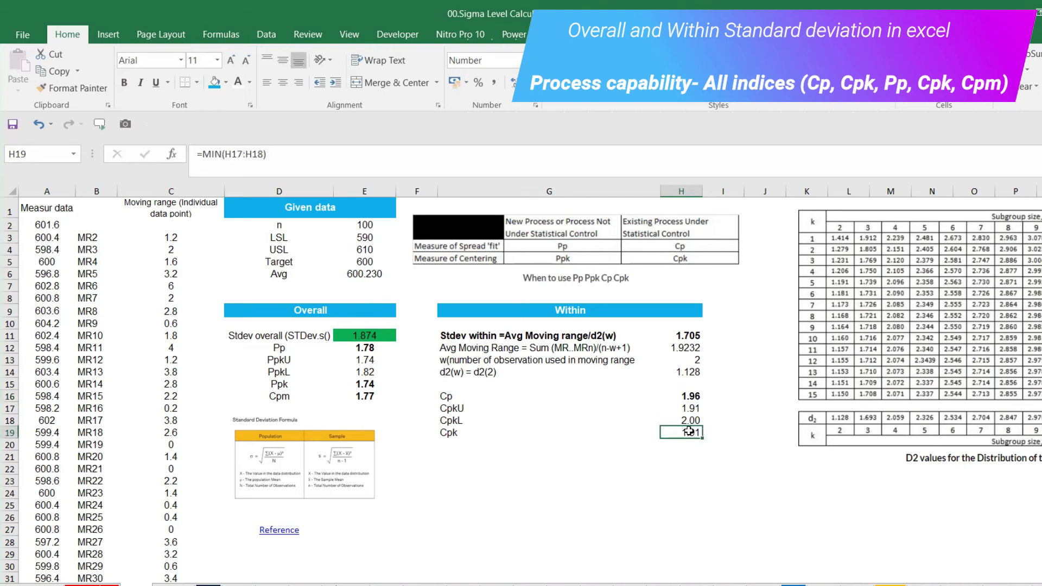
key(ctrl+b)
- Compare the within standard deviation, Cp and Cpk in the worksheet with the Within table of Minitab's Capability Sixpack report
click(834, 571)
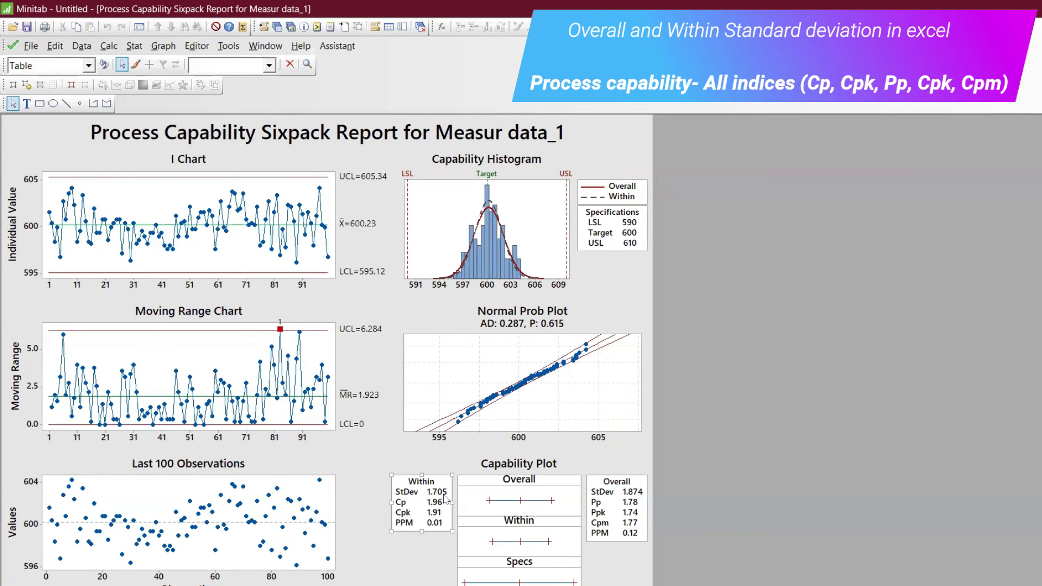
key(alt+Tab)
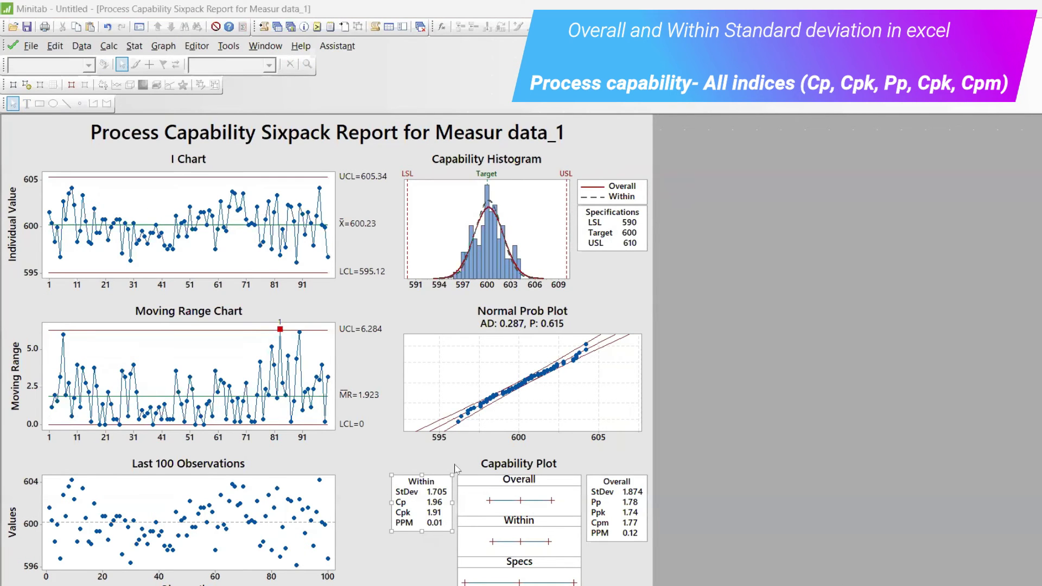
click(668, 391)
click(670, 408)
click(672, 420)
key(alt+Tab)
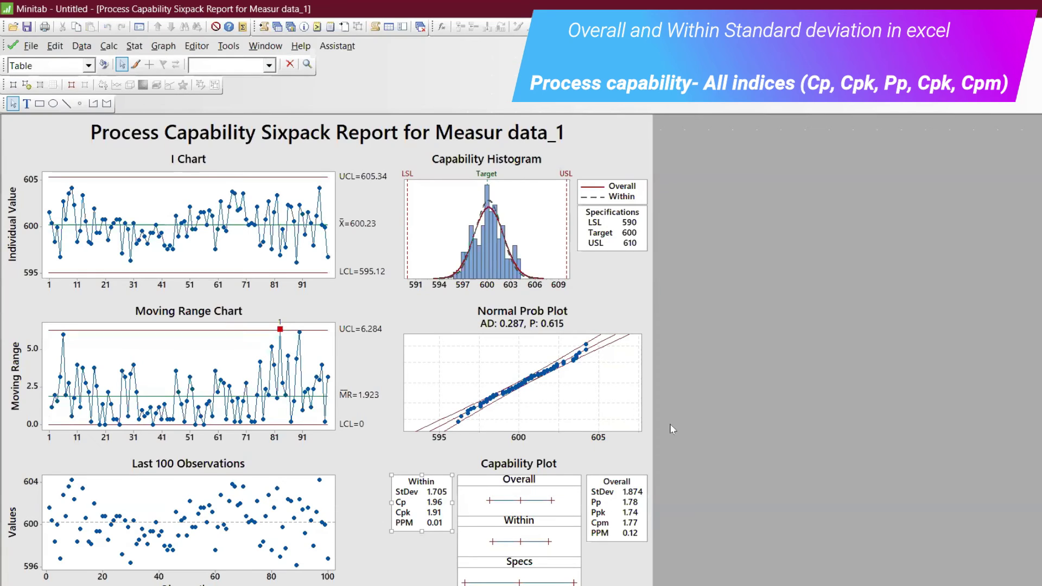
key(alt+Tab)
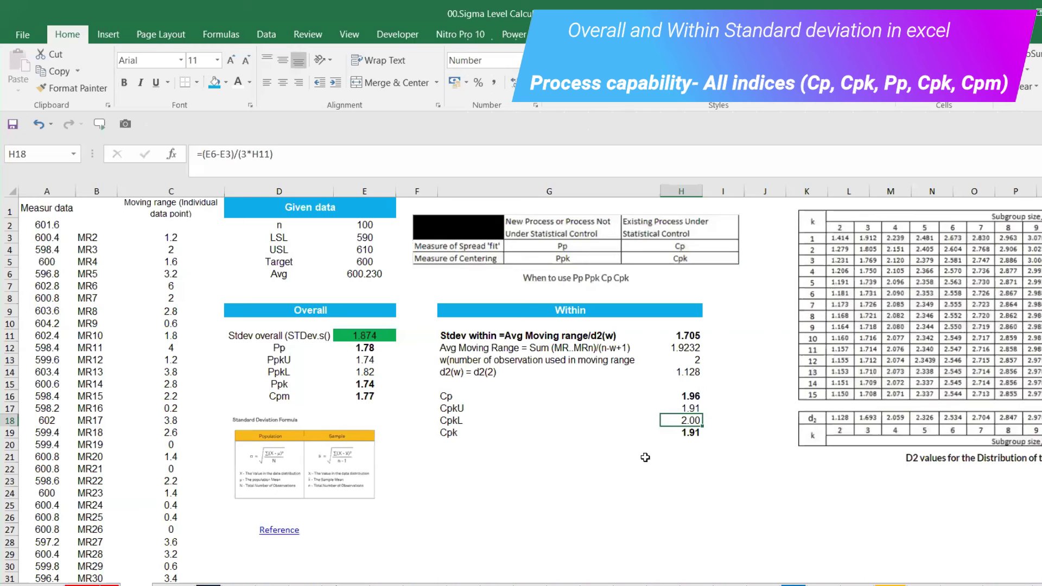
click(678, 433)
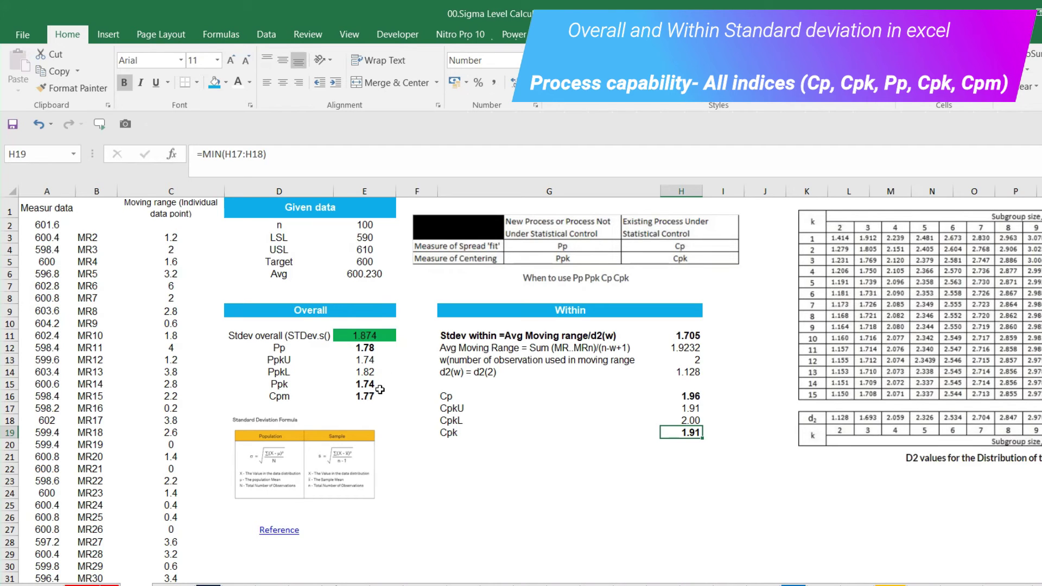
- Save the workbook in its current file format, accepting the compatibility notice
click(369, 274)
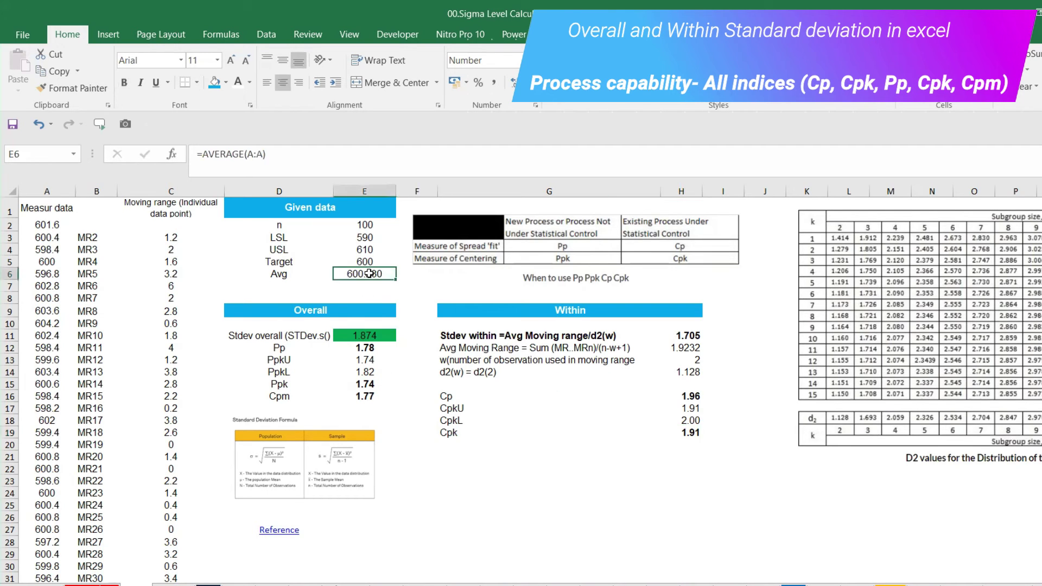
key(ctrl+s)
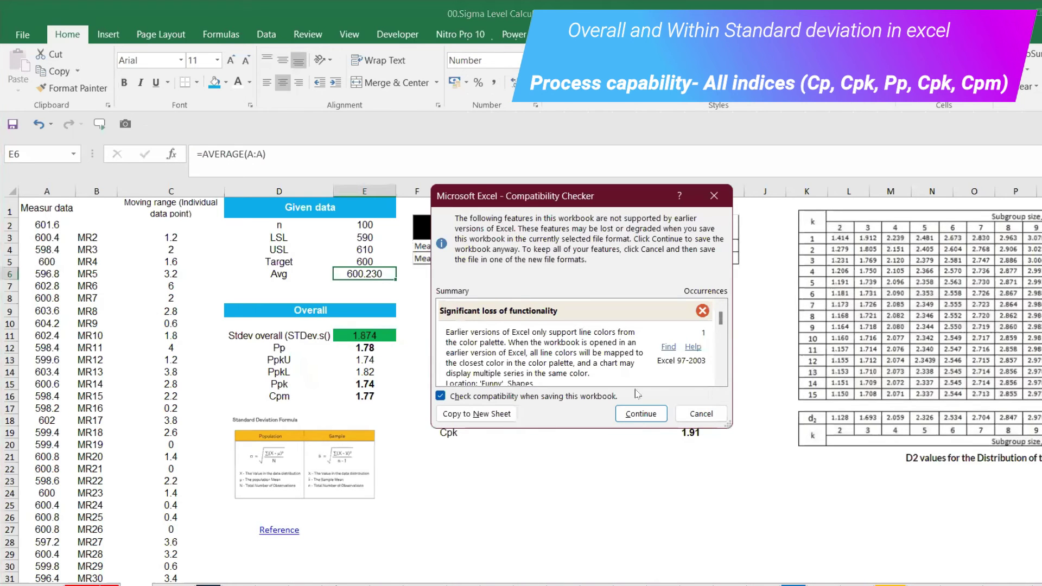
click(642, 415)
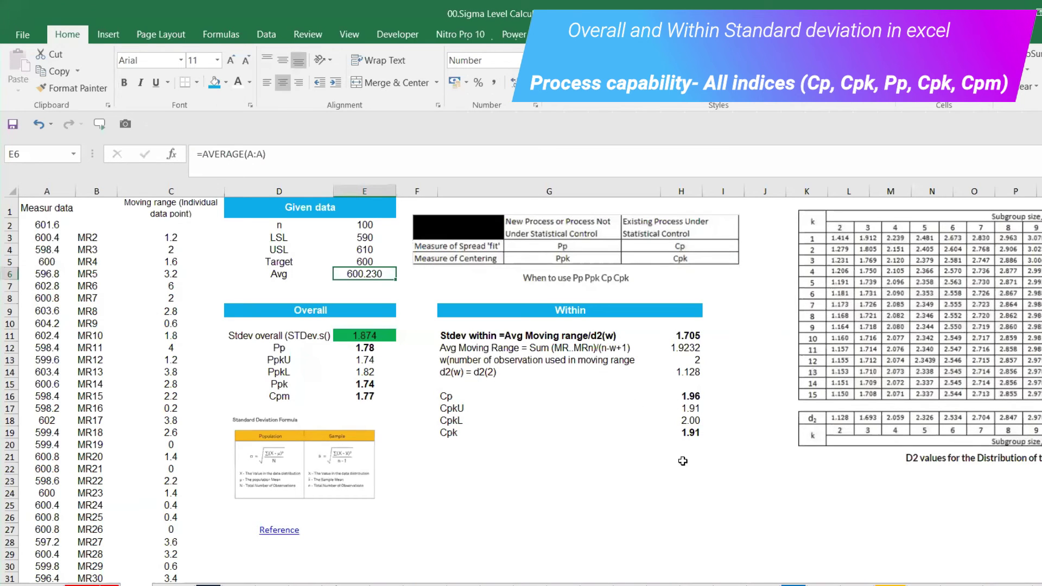
- Switch to the NeckMeasurement.xlsx workbook and copy the whole Neck Size column
mouse_move(610, 585)
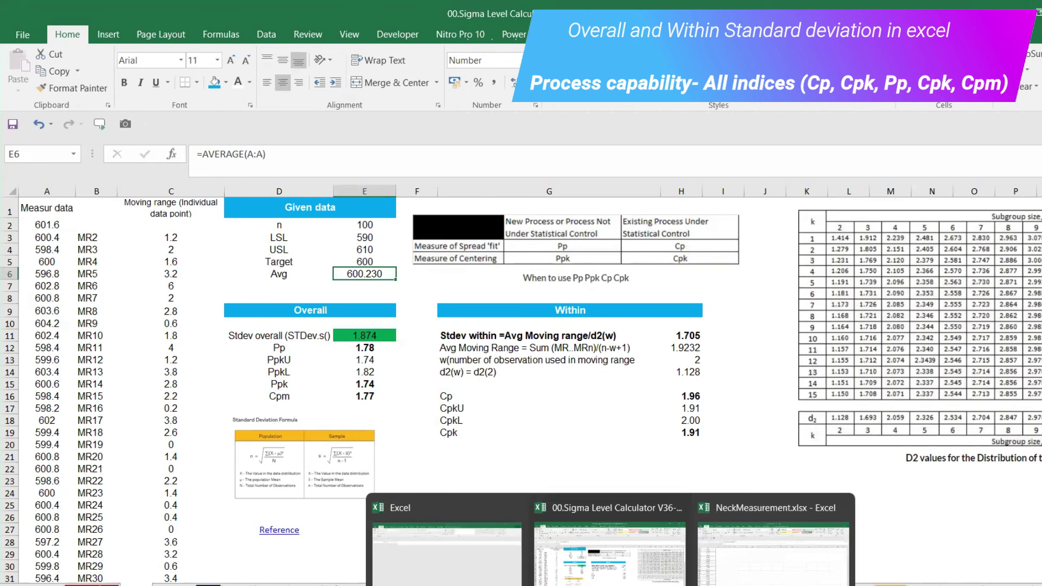
click(773, 548)
key(ctrl+shift+Down)
scroll(113, 259, up, 5)
scroll(113, 259, up, 20)
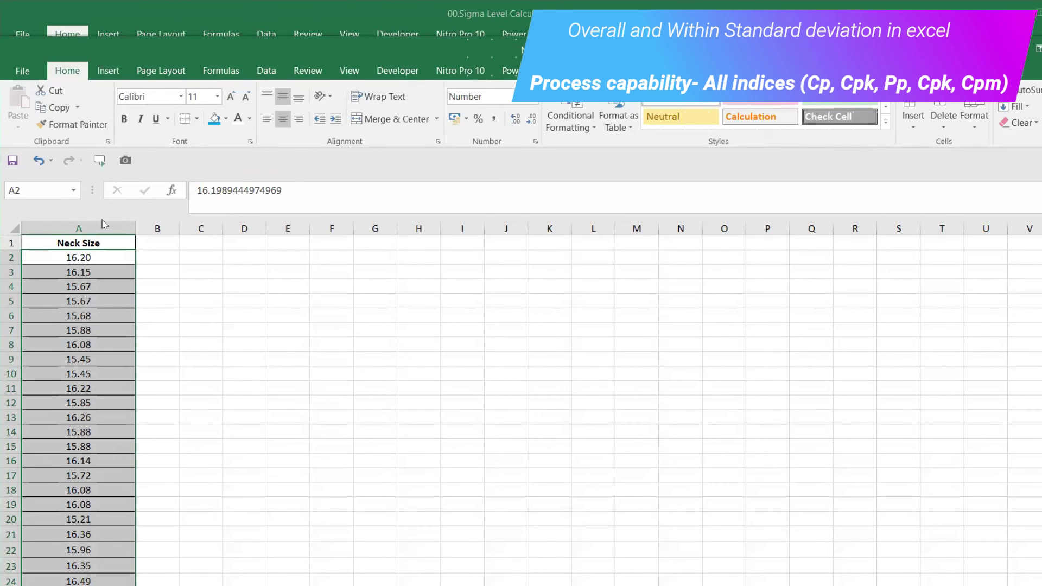
click(103, 223)
key(ctrl+c)
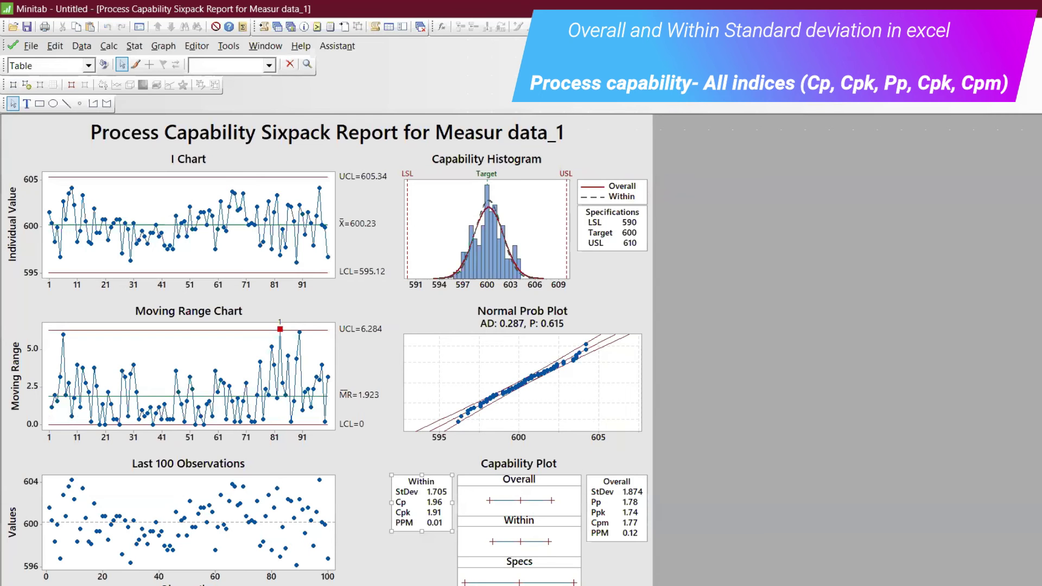
- Paste the Neck Size column over column A of the capability workbook, and select its measurements to check their number against n
click(613, 580)
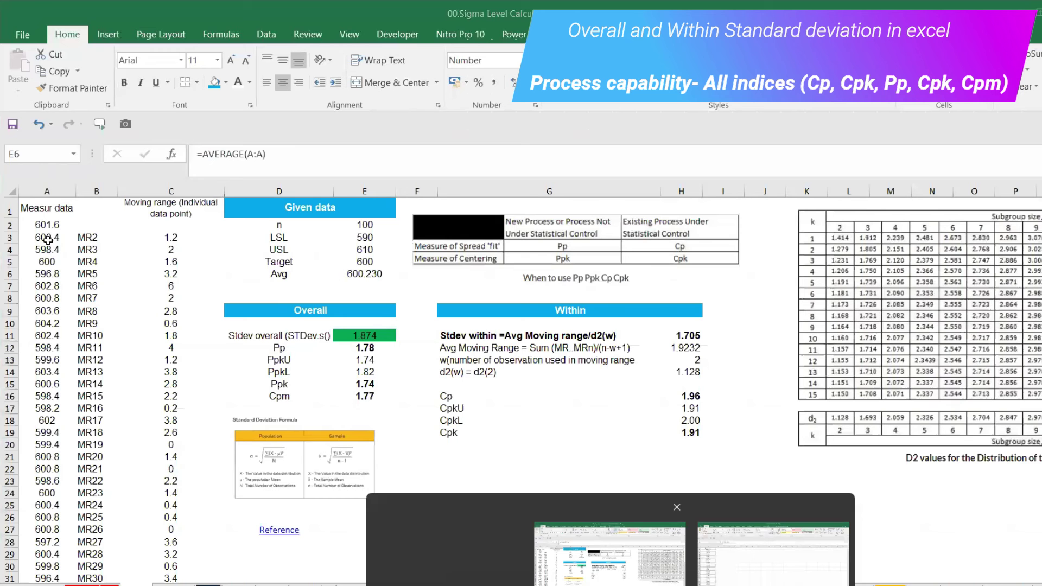
click(56, 184)
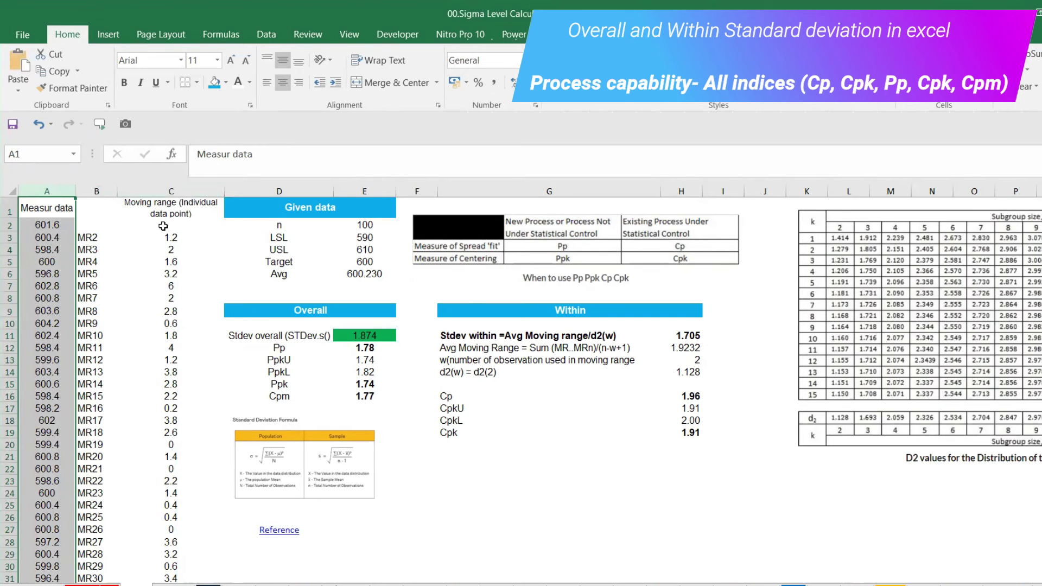
key(ctrl+v)
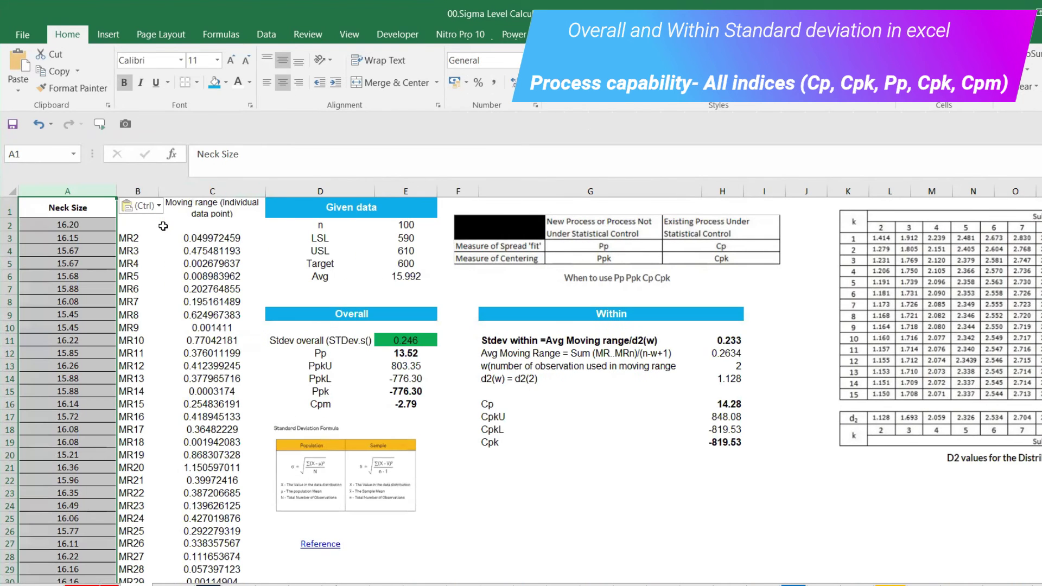
click(394, 226)
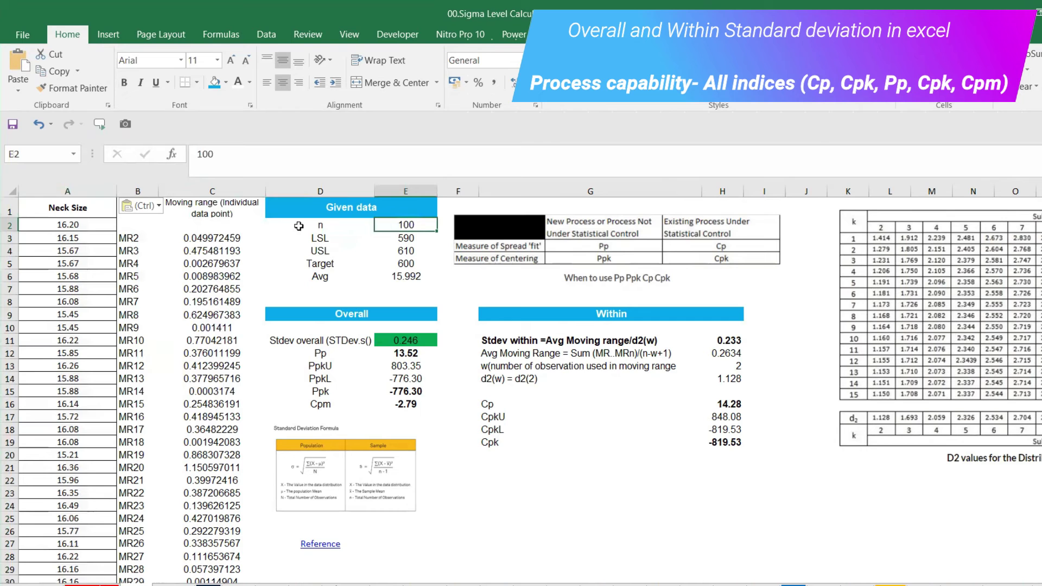
click(40, 227)
key(ctrl+shift+Down)
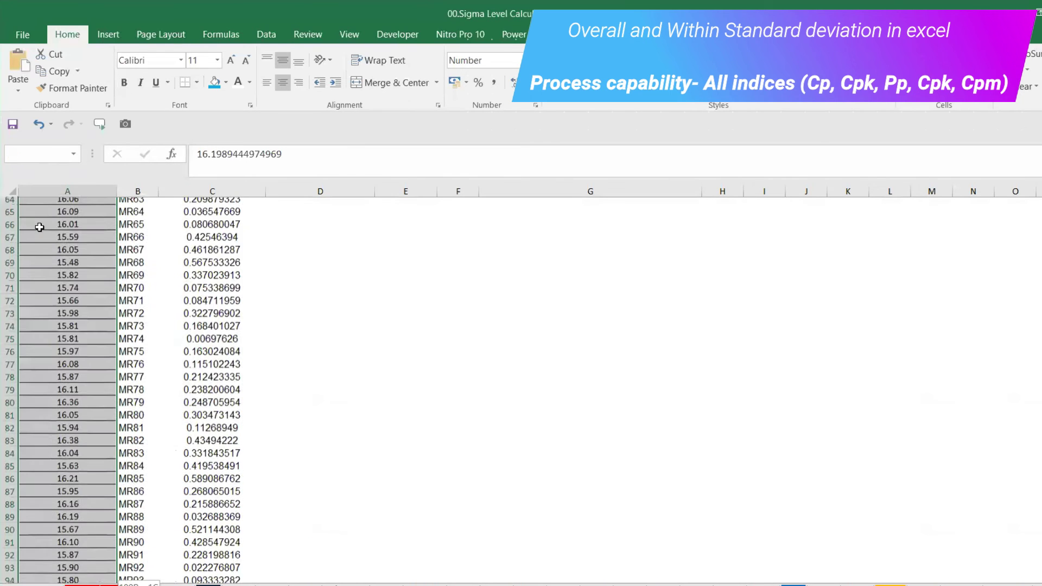
scroll(49, 223, up, 18)
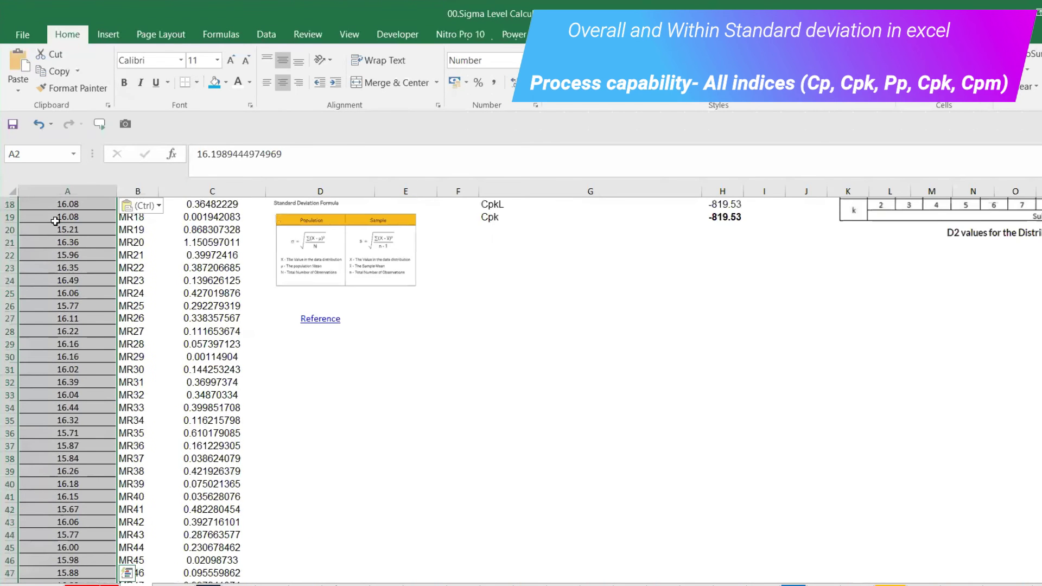
scroll(55, 221, up, 6)
- Set the worksheet's given data for neck size to LSL 15.5, USL 16.5 and Target 16
drag(382, 236, 396, 264)
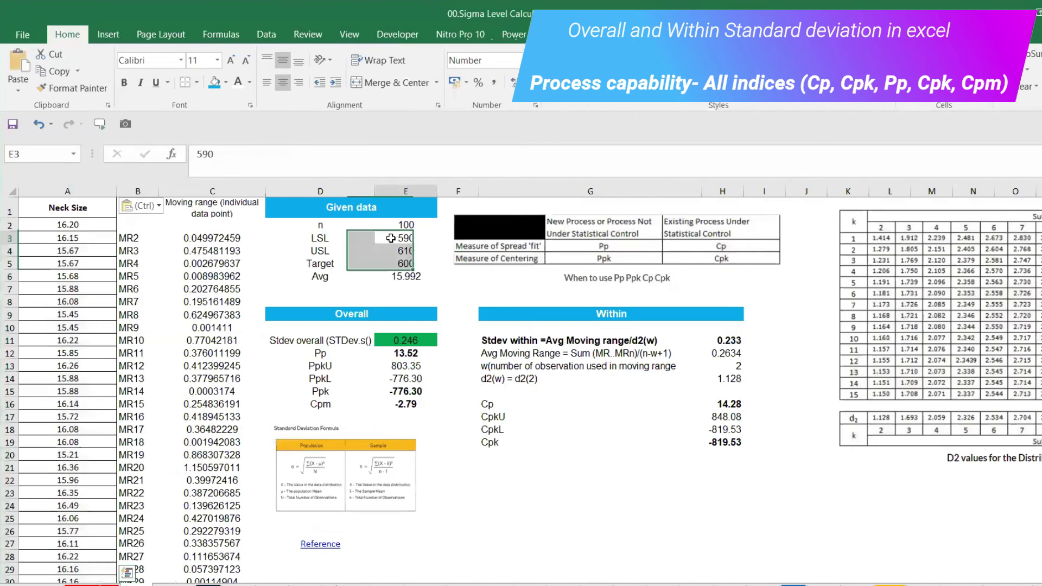
click(391, 238)
text(1)
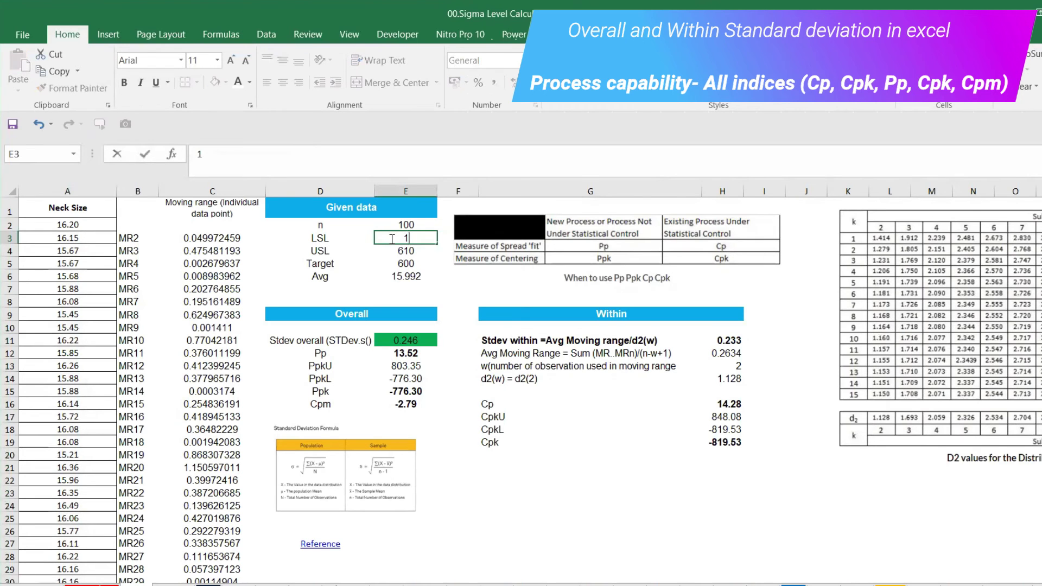
text(5.5)
key(Return)
text(16)
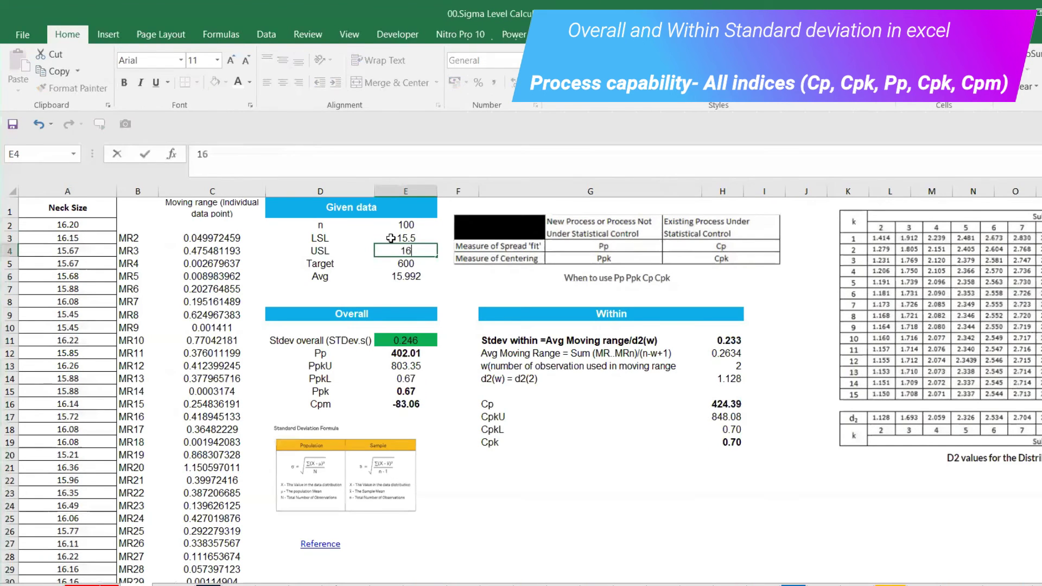
text(.5)
key(Return)
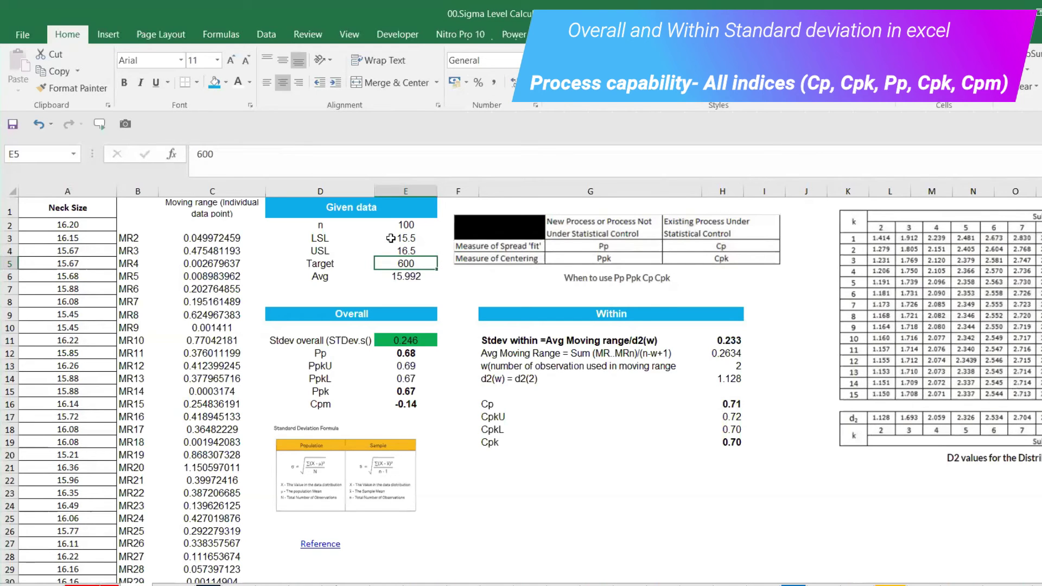
text(16)
key(Return)
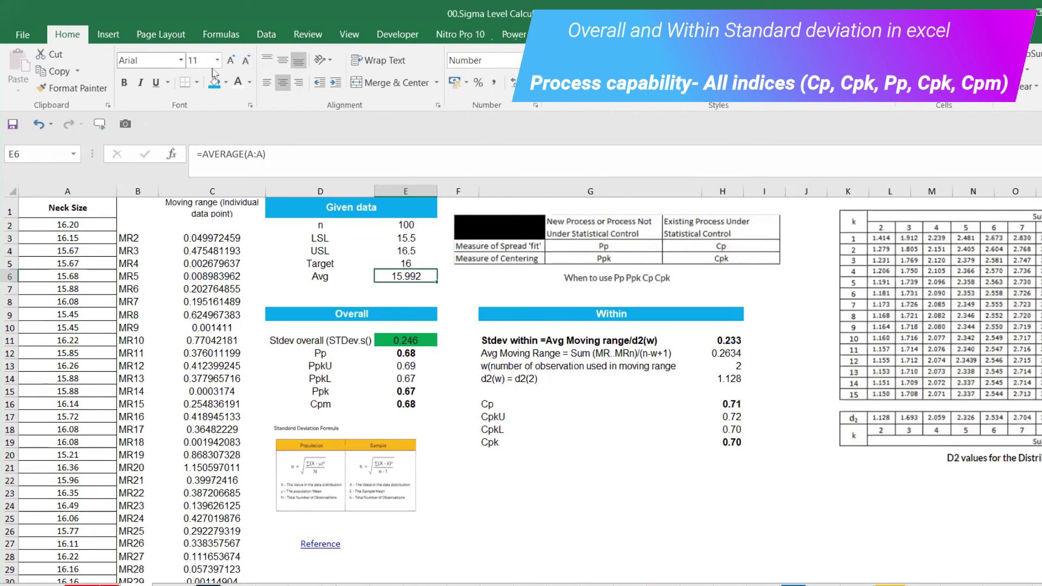
- Switch to Minitab and rename column C1 of the worksheet as NECK
click(332, 236)
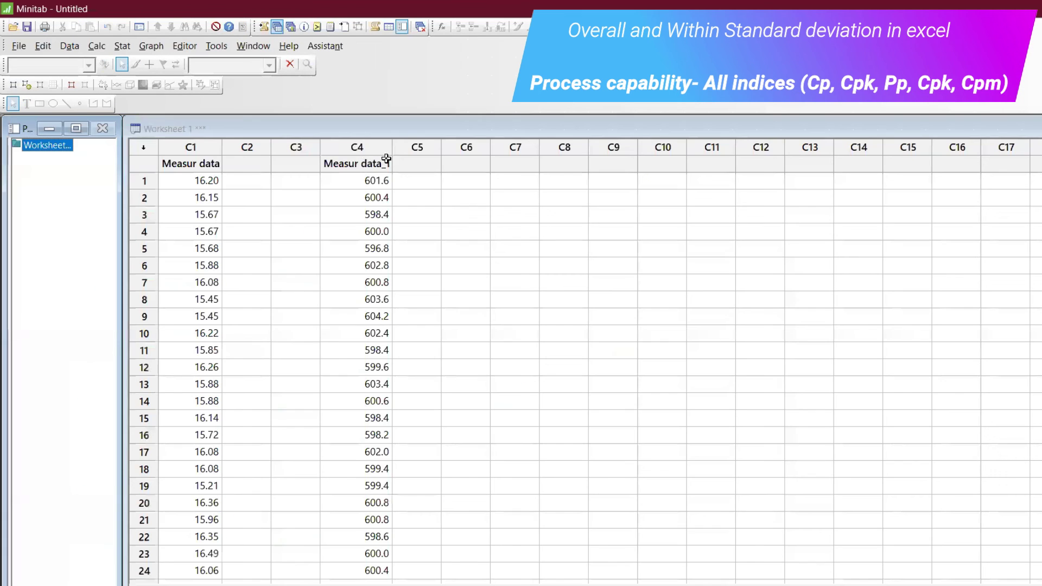
click(206, 165)
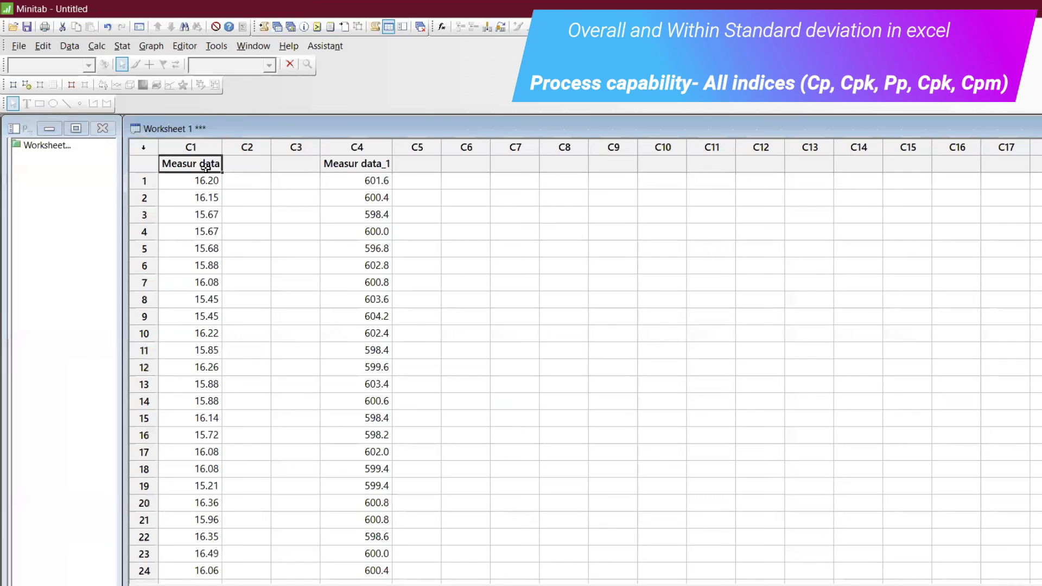
text(NECK)
key(Return)
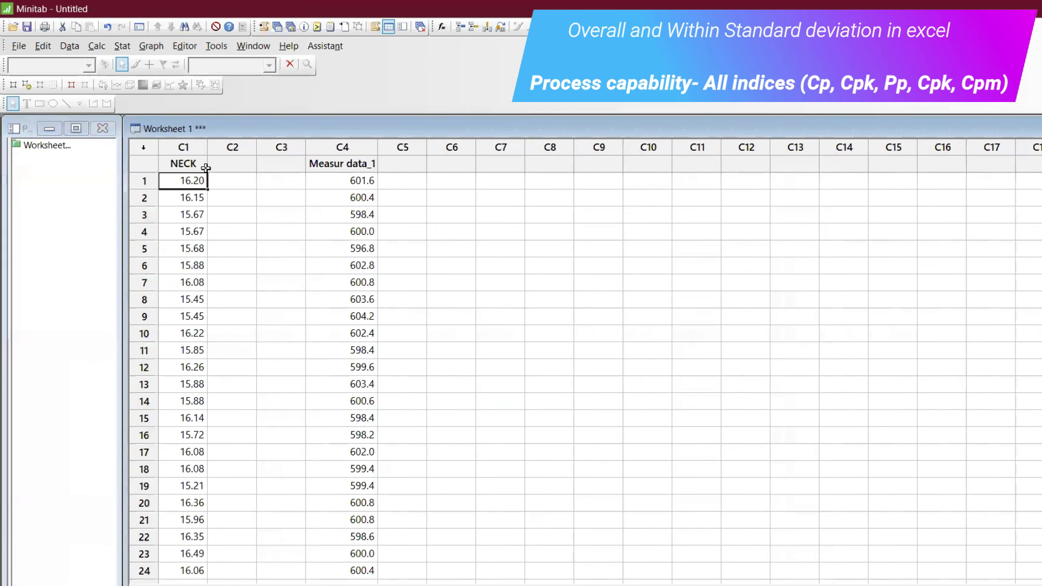
- Start a normal-distribution Capability Sixpack and choose the NECK column as the single data column
click(122, 46)
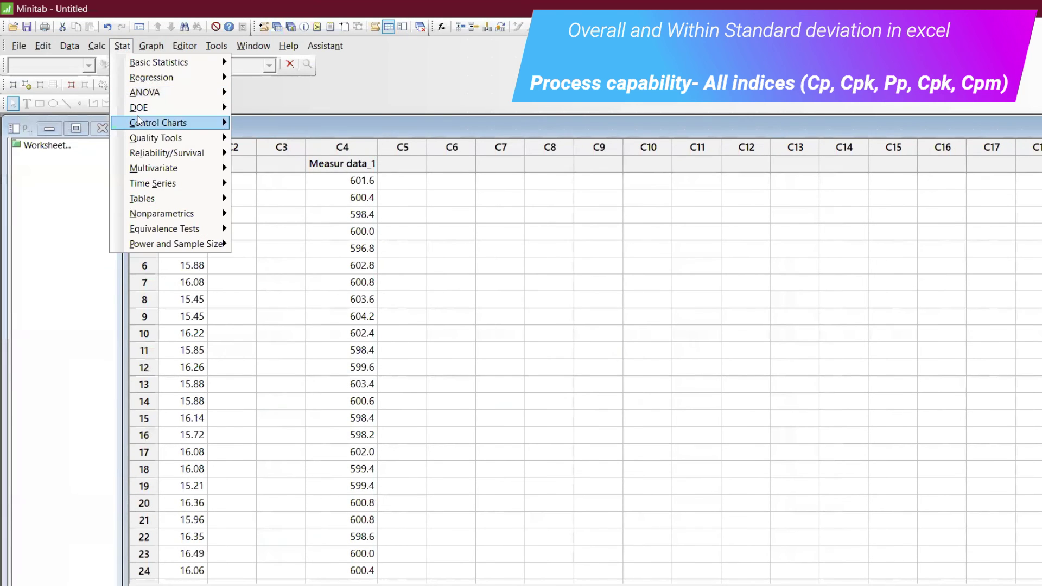
mouse_move(163, 138)
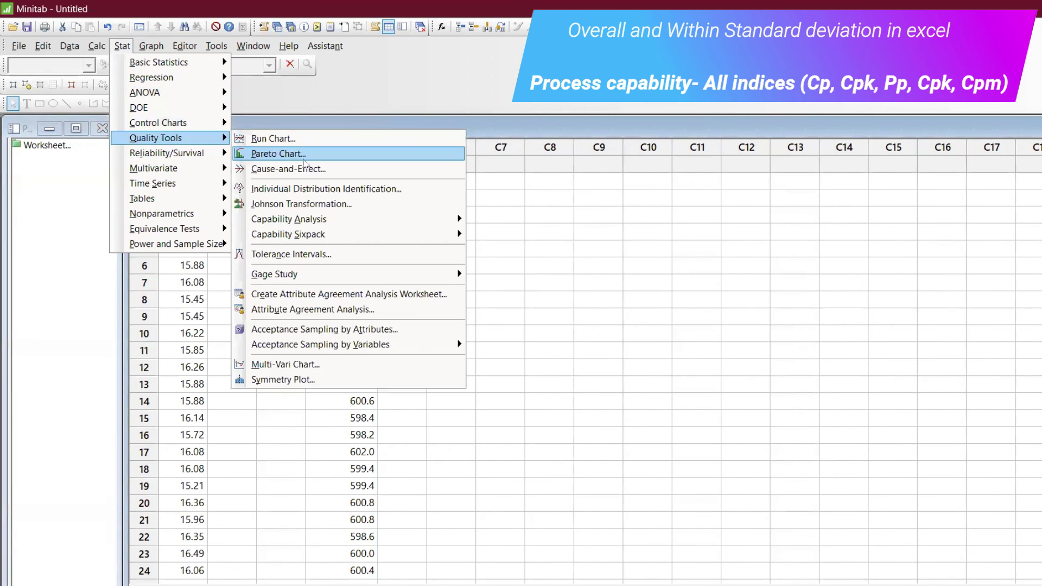
mouse_move(320, 234)
click(481, 232)
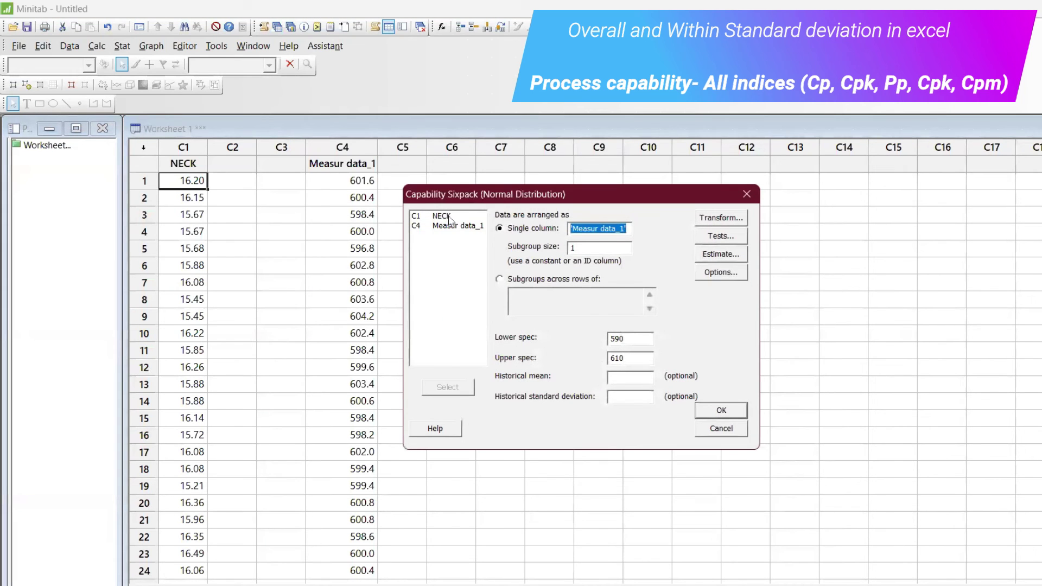
click(453, 217)
double_click(452, 216)
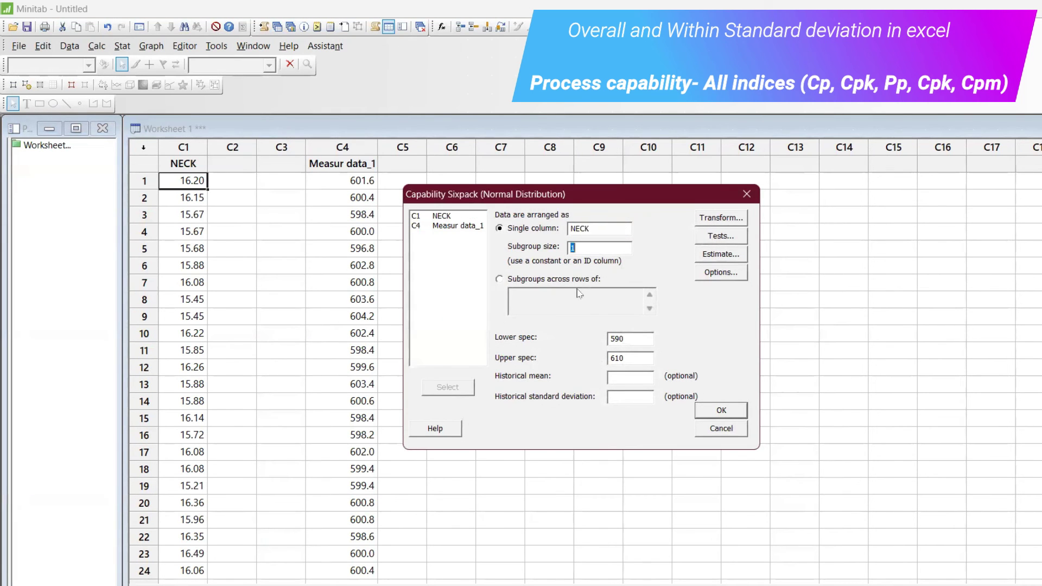
- Set the lower spec to 15.5, the upper spec to 16.5 and the target to 16, and generate the Sixpack report
click(628, 338)
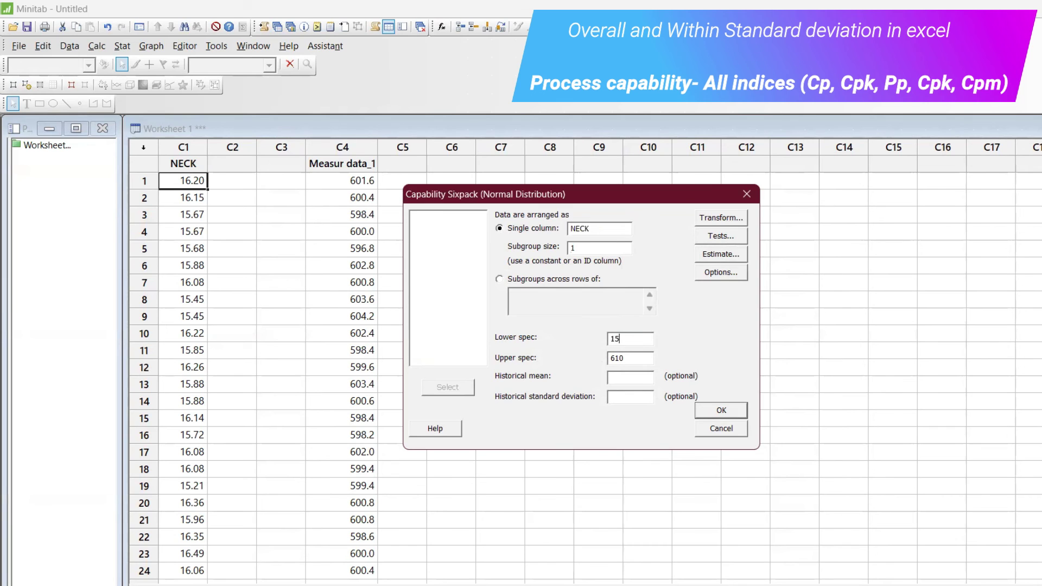
key(Tab)
text(16)
click(721, 272)
click(592, 280)
key(BackSpace)
text(16)
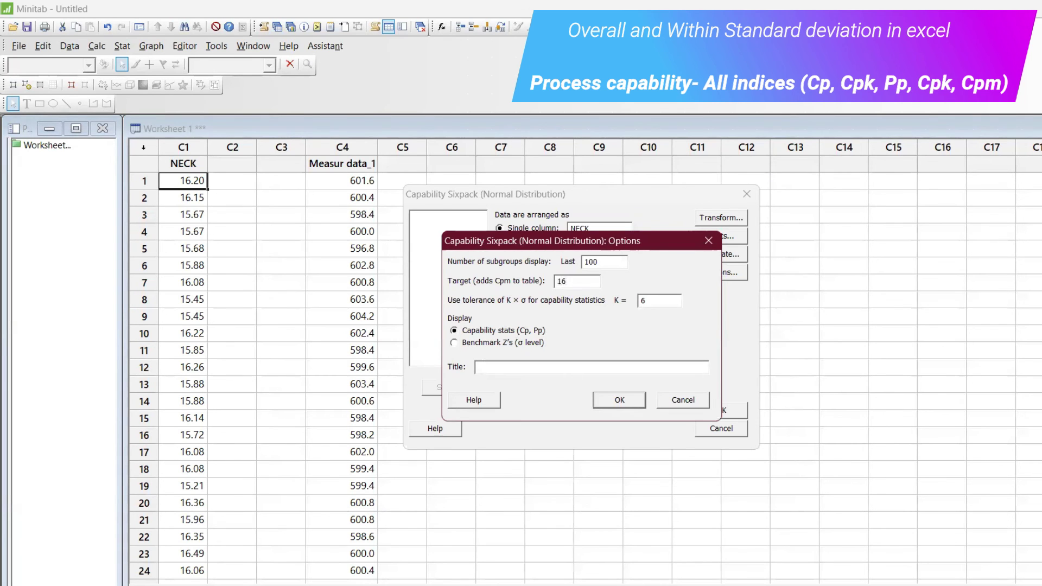
click(619, 399)
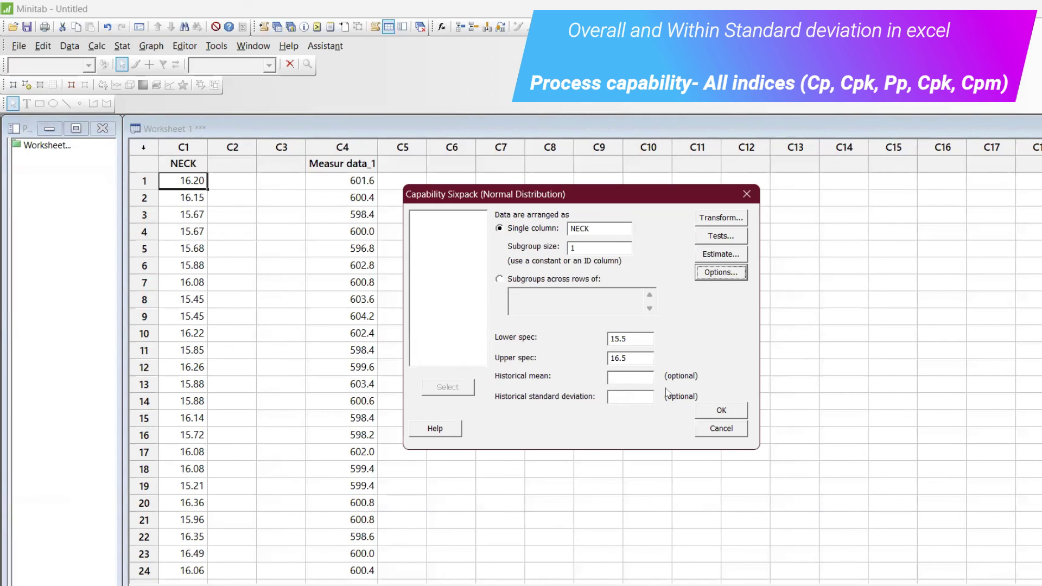
click(715, 414)
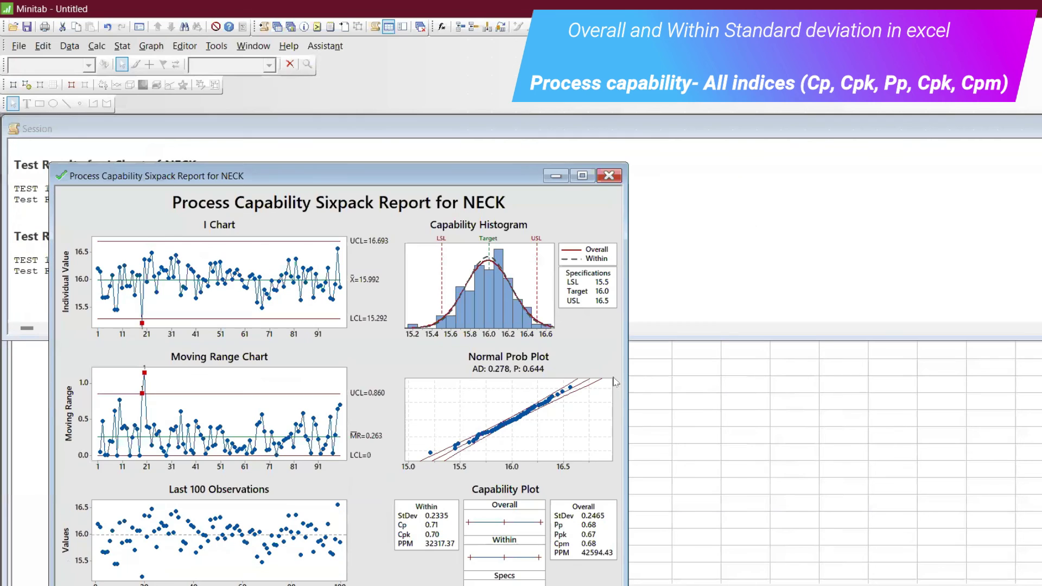
- Maximize the NECK Sixpack report and compare its Within and Overall tables with the standard deviation and capability results in the Excel worksheet
click(582, 175)
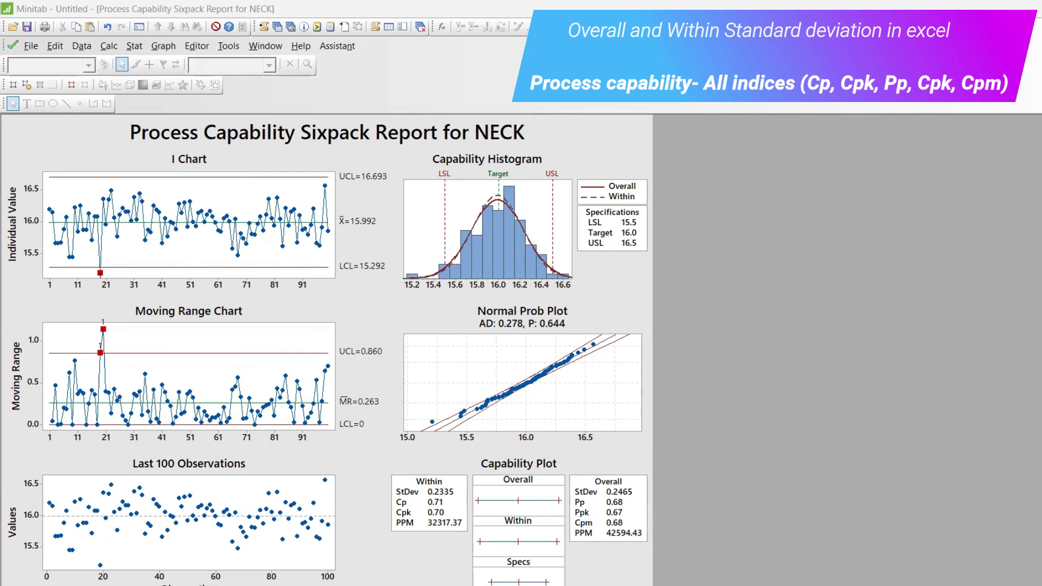
mouse_move(606, 564)
click(651, 562)
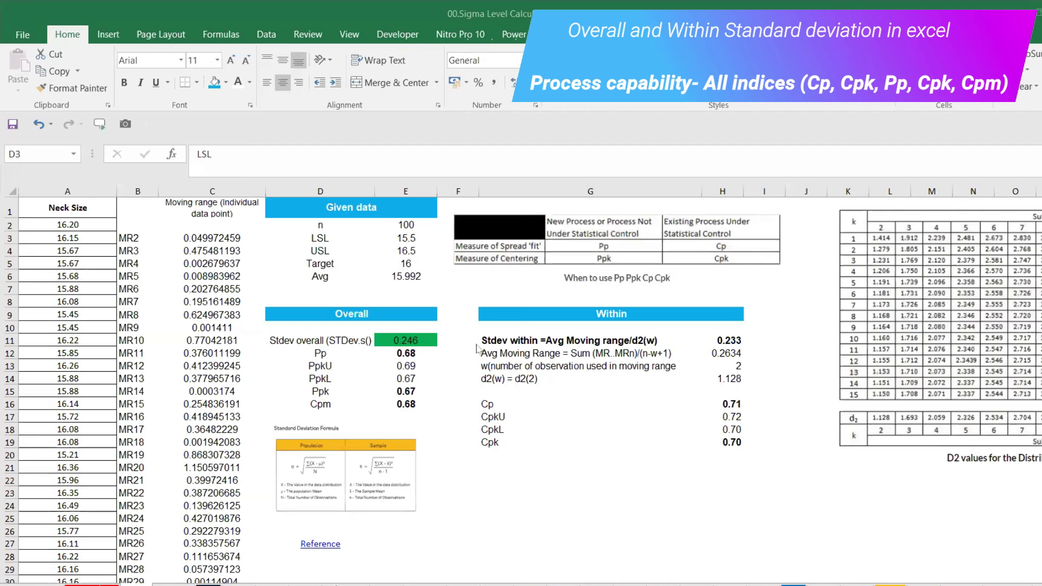
click(705, 339)
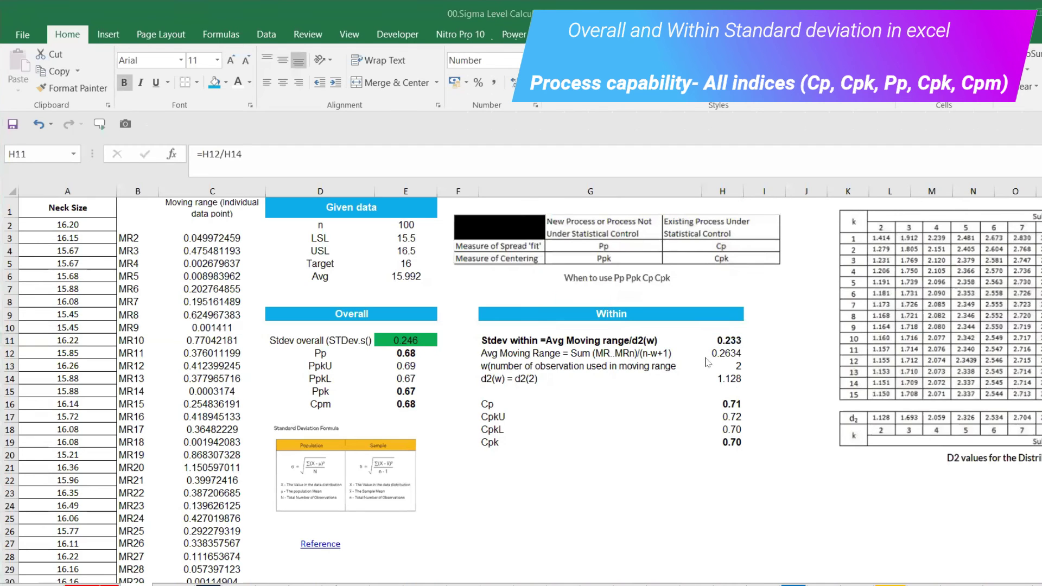
click(721, 405)
key(alt+Tab)
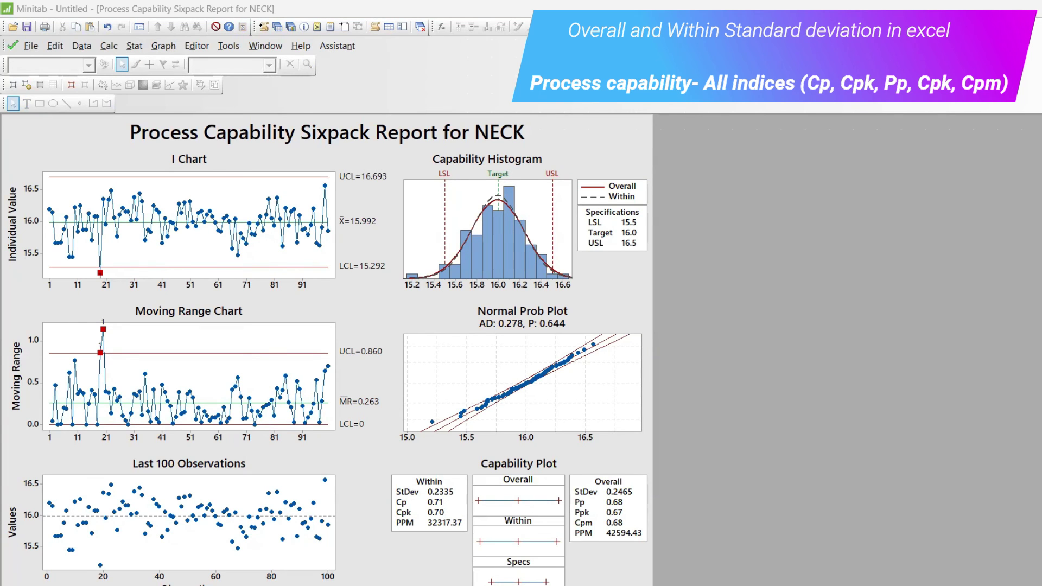
click(651, 521)
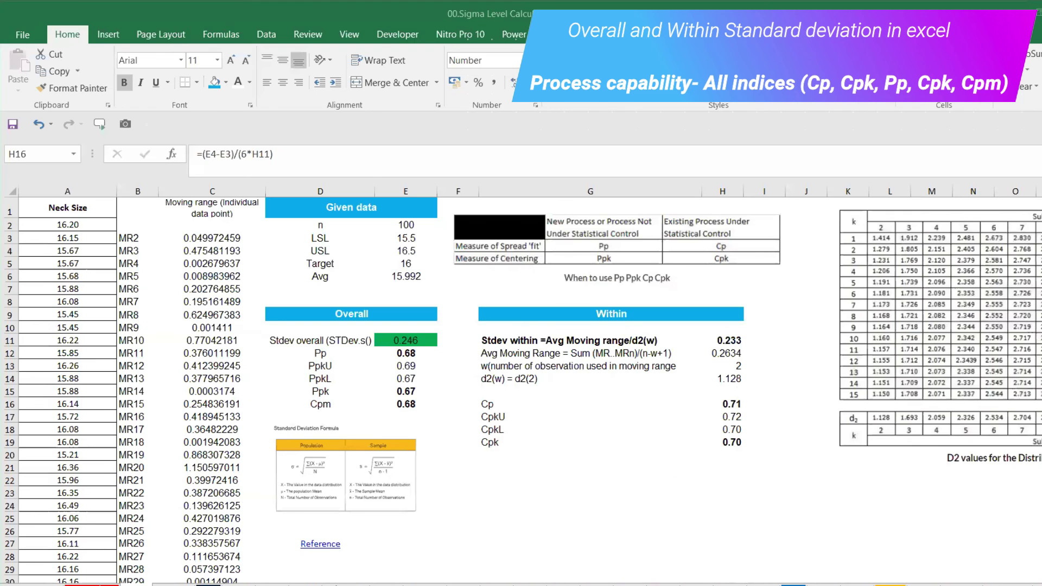
key(alt+Tab)
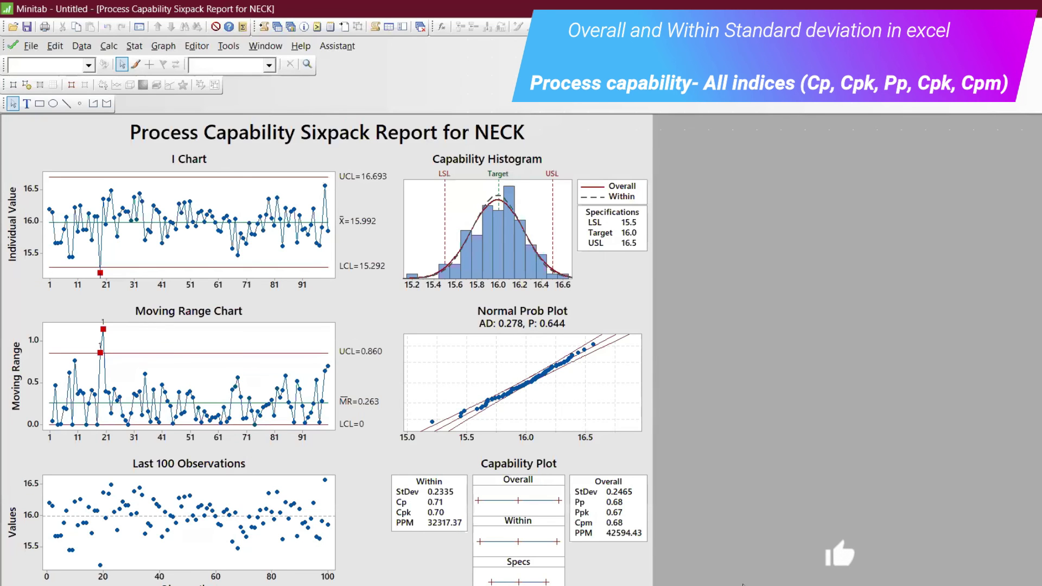
- Capture the report's Capability Plot with the Snipping Tool, paste it into the Excel worksheet and place it beside the Within results
click(743, 584)
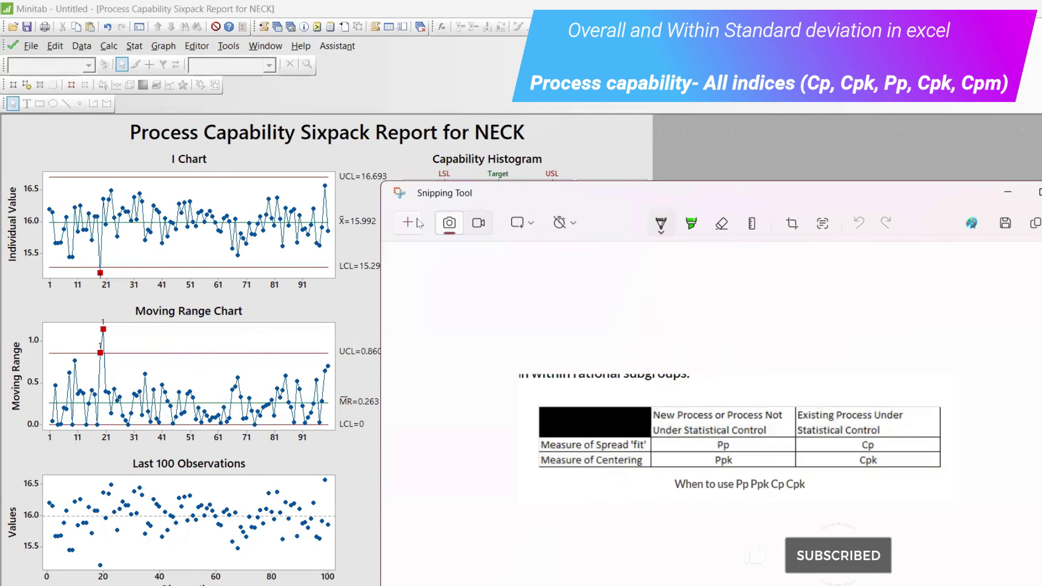
click(417, 222)
drag(627, 573, 648, 585)
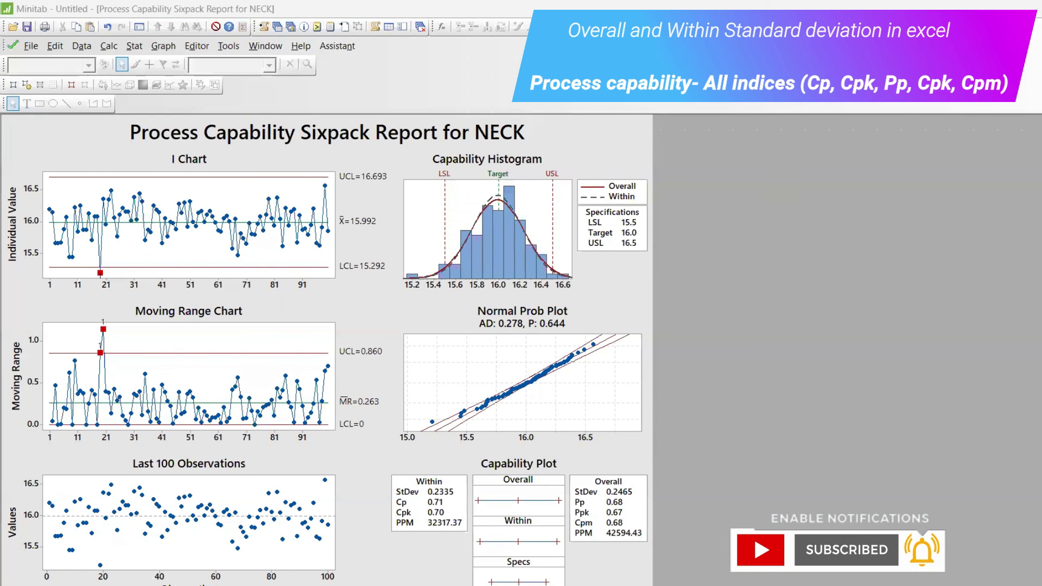
click(608, 507)
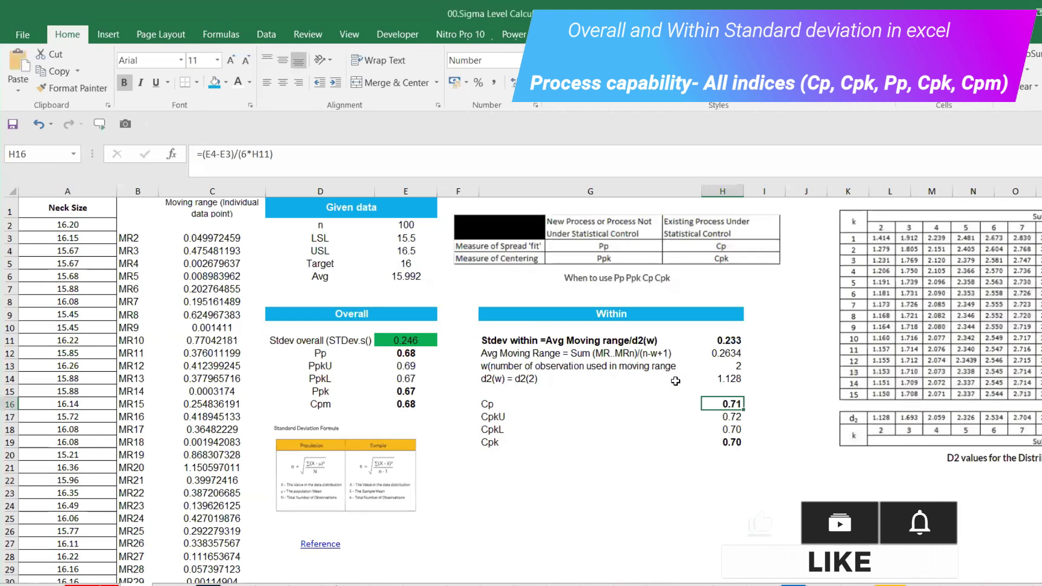
key(ctrl+v)
drag(873, 482, 946, 380)
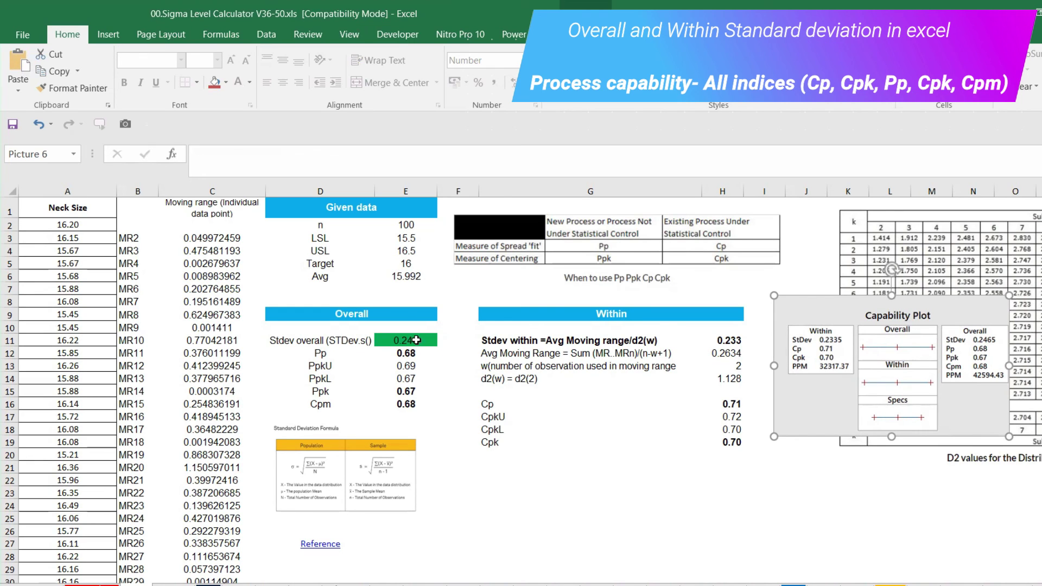
- Show the overall standard deviation in E11 with four decimal places
click(416, 340)
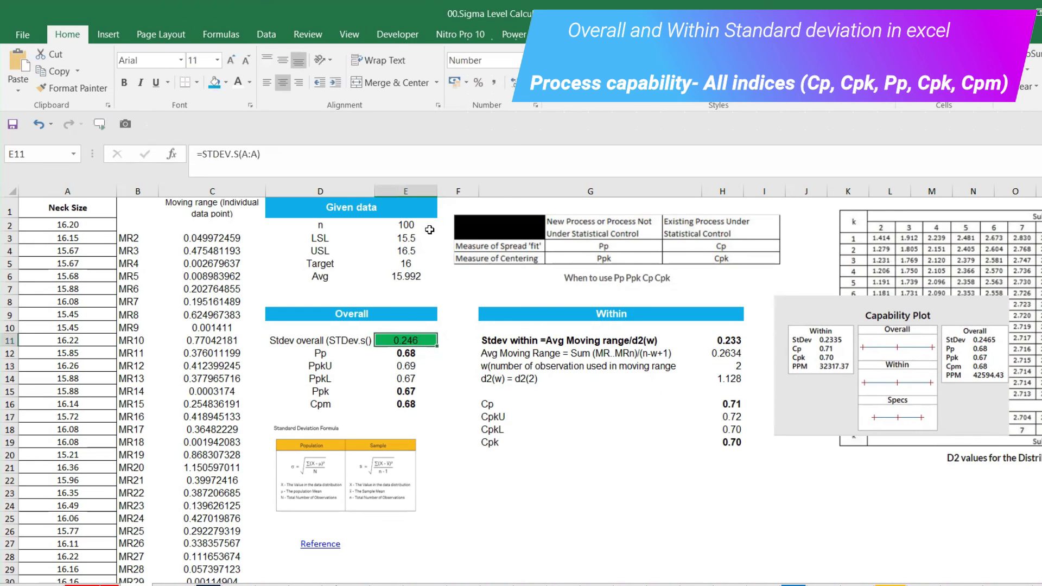
click(527, 83)
click(512, 82)
click(512, 83)
- Compare the worksheet's Pp and Ppk with the picture's Overall table, and move the picture closer to the Within results
click(421, 355)
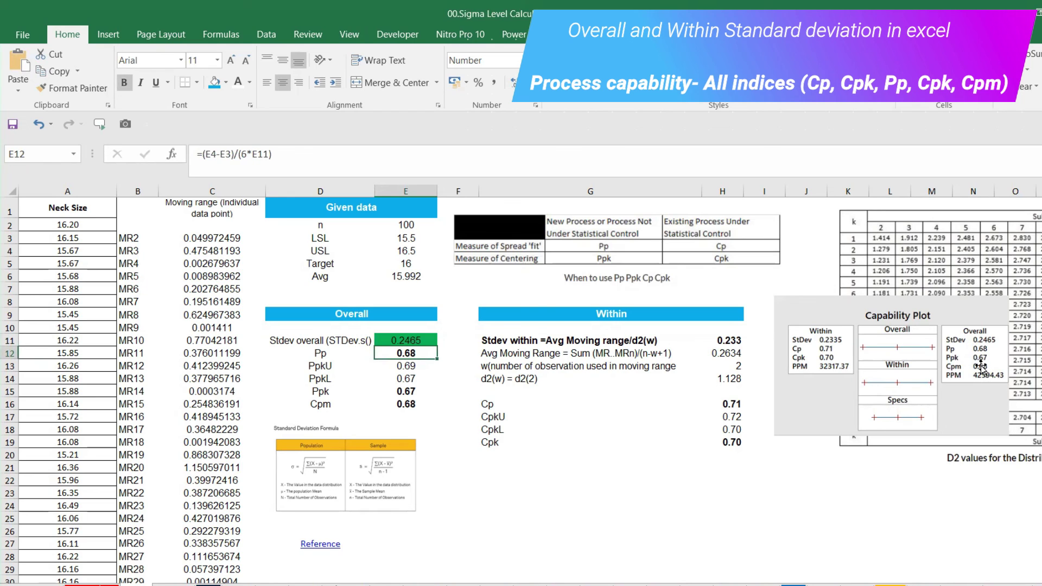
click(430, 394)
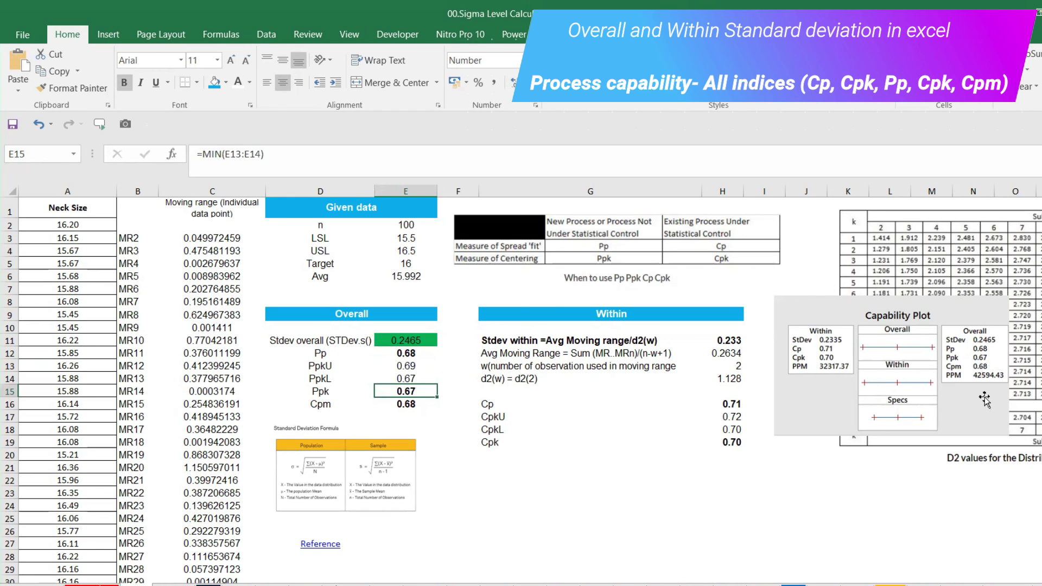
drag(958, 387, 936, 387)
- Show the within standard deviation in H11 with four decimal places
click(729, 340)
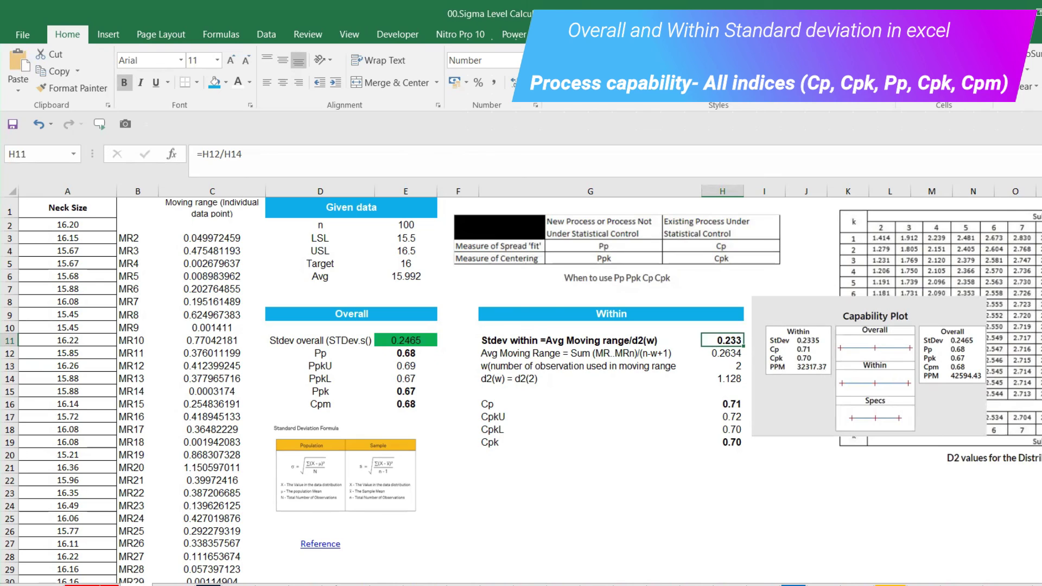
key(alt+h)
key(9)
click(513, 83)
click(512, 82)
- Compare the worksheet's Cp and Cpk with the picture's Within table, and delete the pasted Capability Plot picture
click(728, 404)
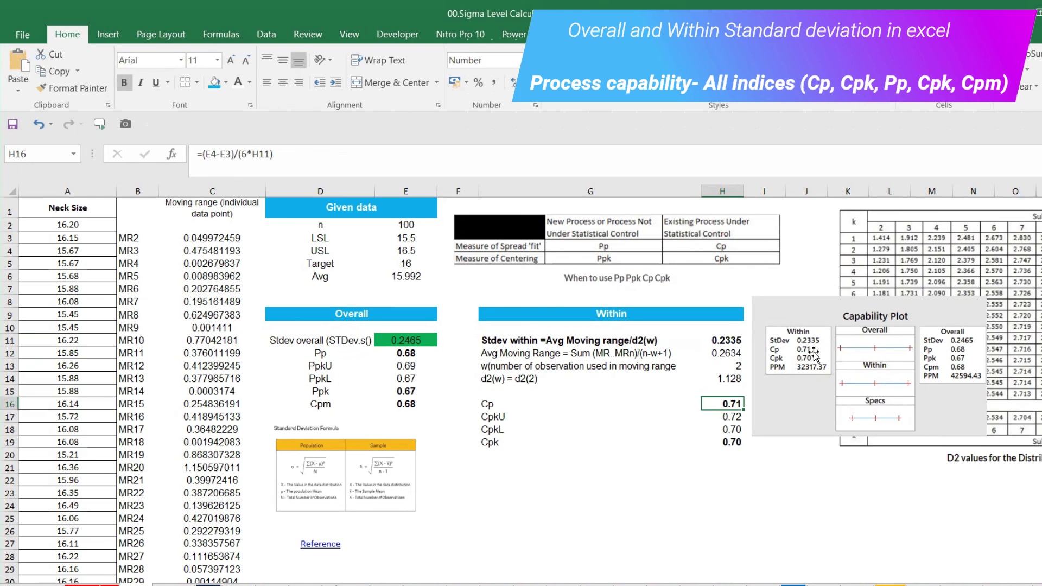
click(732, 453)
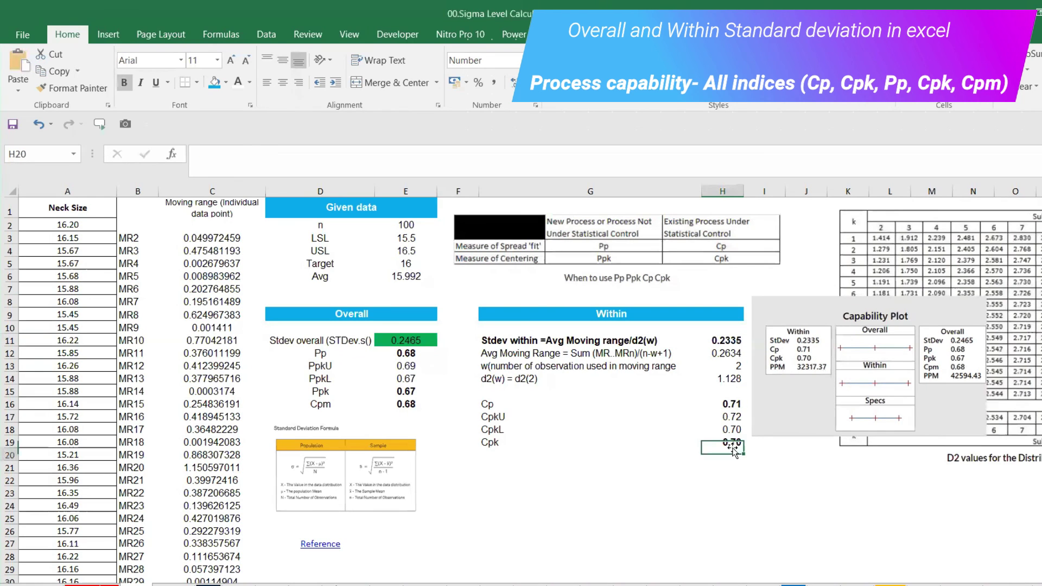
click(825, 390)
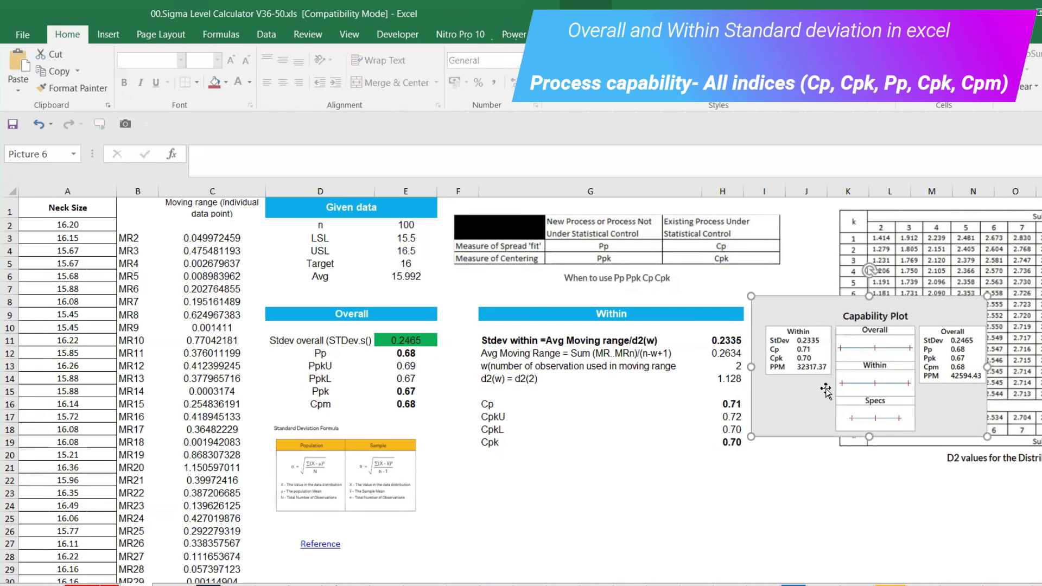
key(Delete)
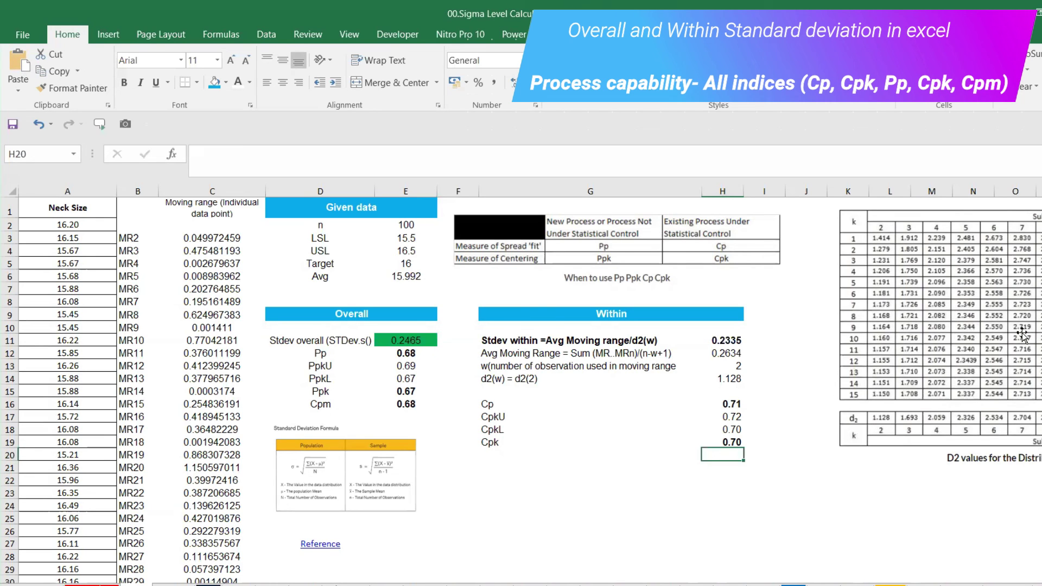
- Review the Overall results, the STDEV.S formula in E11, the within standard deviation formula descriptions and the Neck Size data column
drag(363, 317, 374, 398)
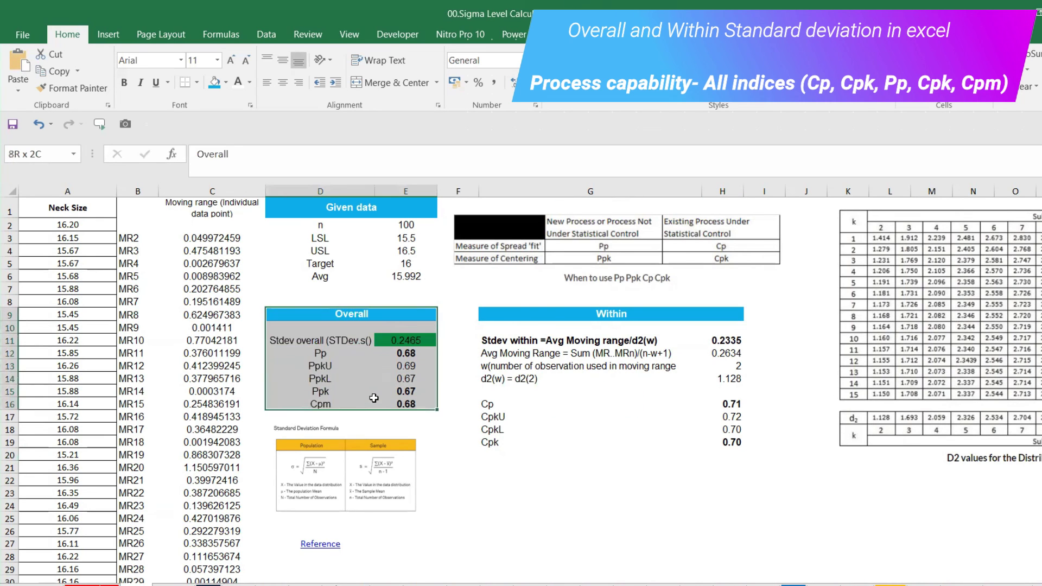
double_click(406, 340)
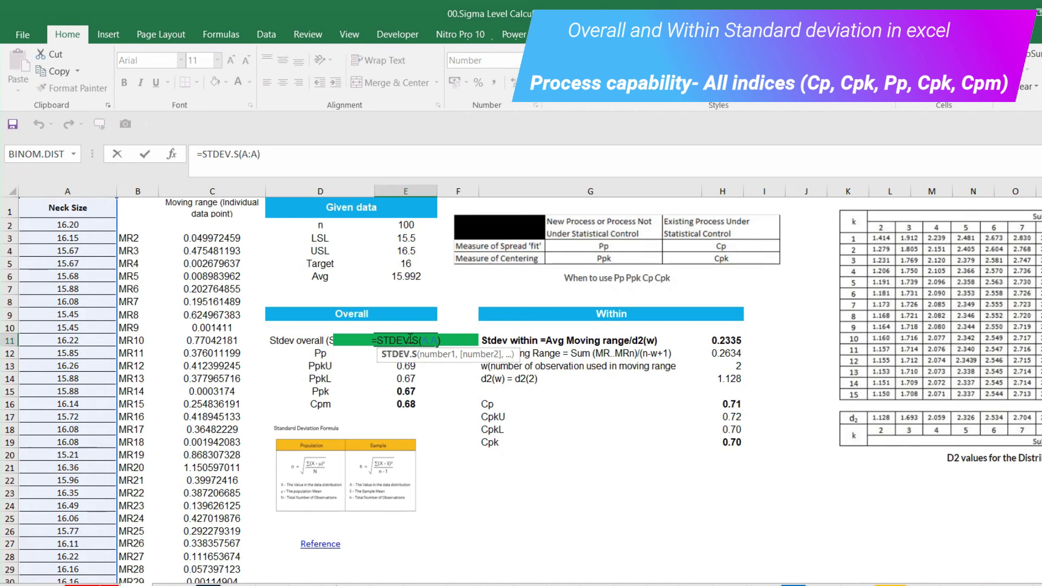
key(Escape)
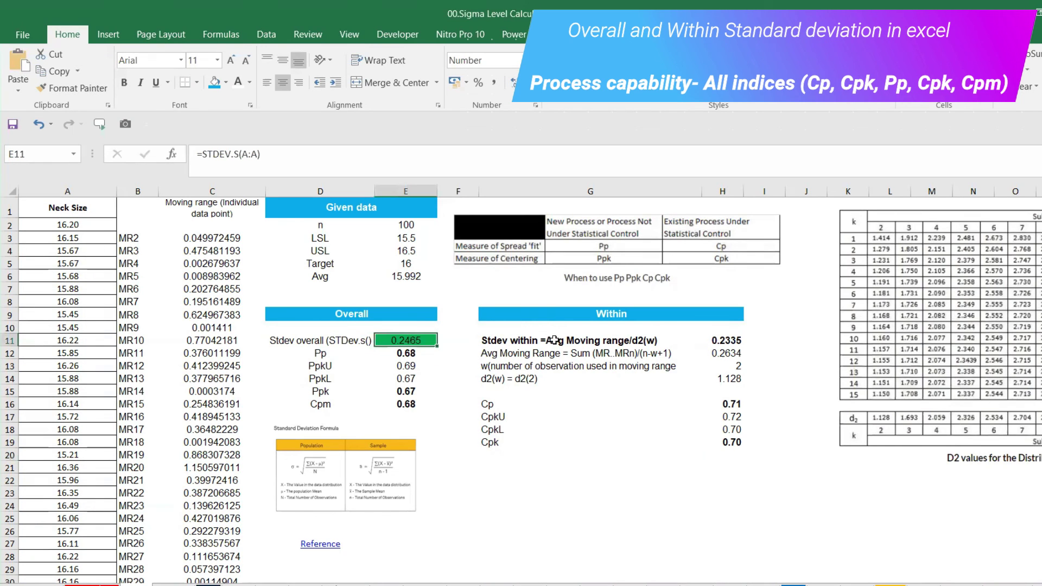
drag(553, 341, 594, 368)
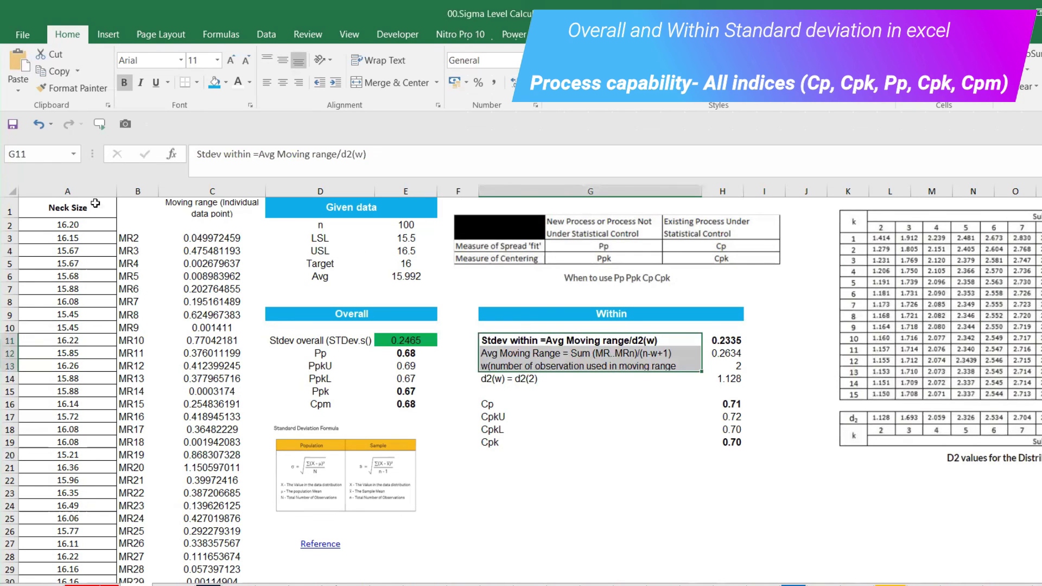
click(68, 228)
click(69, 211)
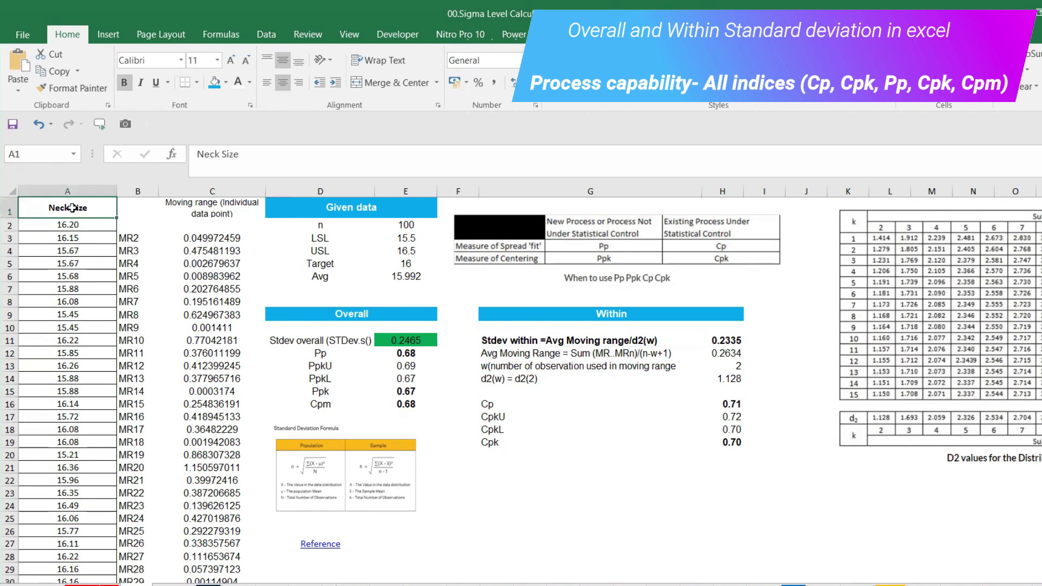
click(76, 227)
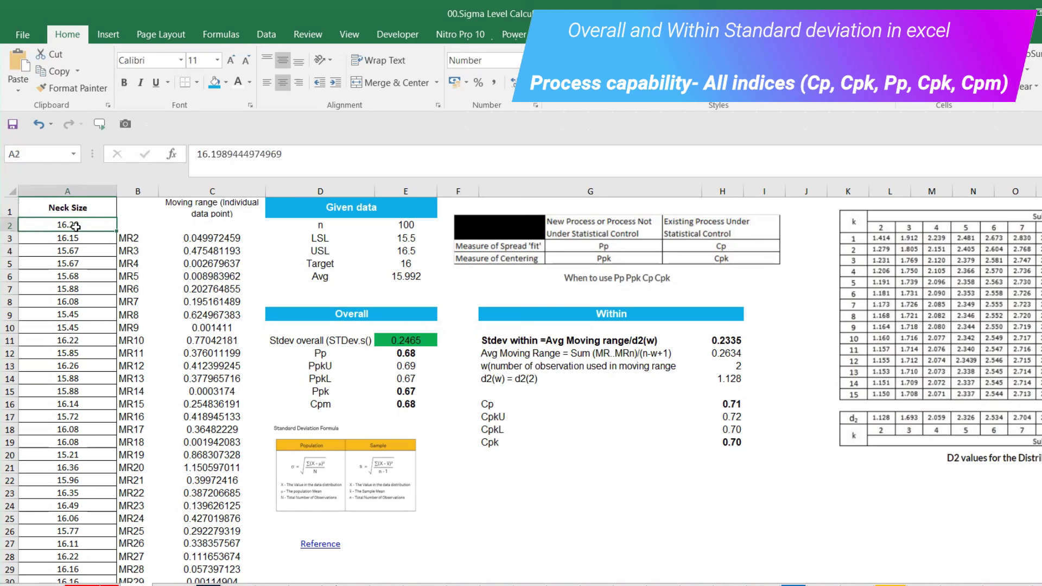